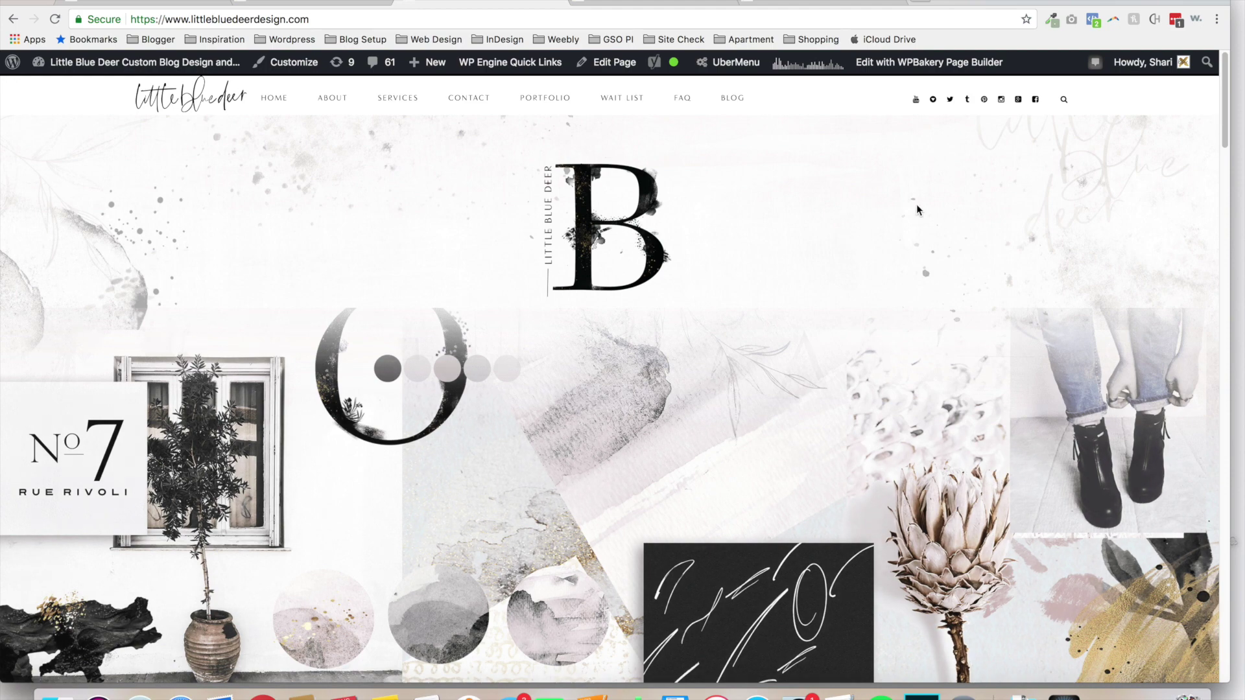
Examine the Fast Fashion post preview, from its images back up to the title and cover image
{"action": "left_click", "coordinate": [355, 4]}
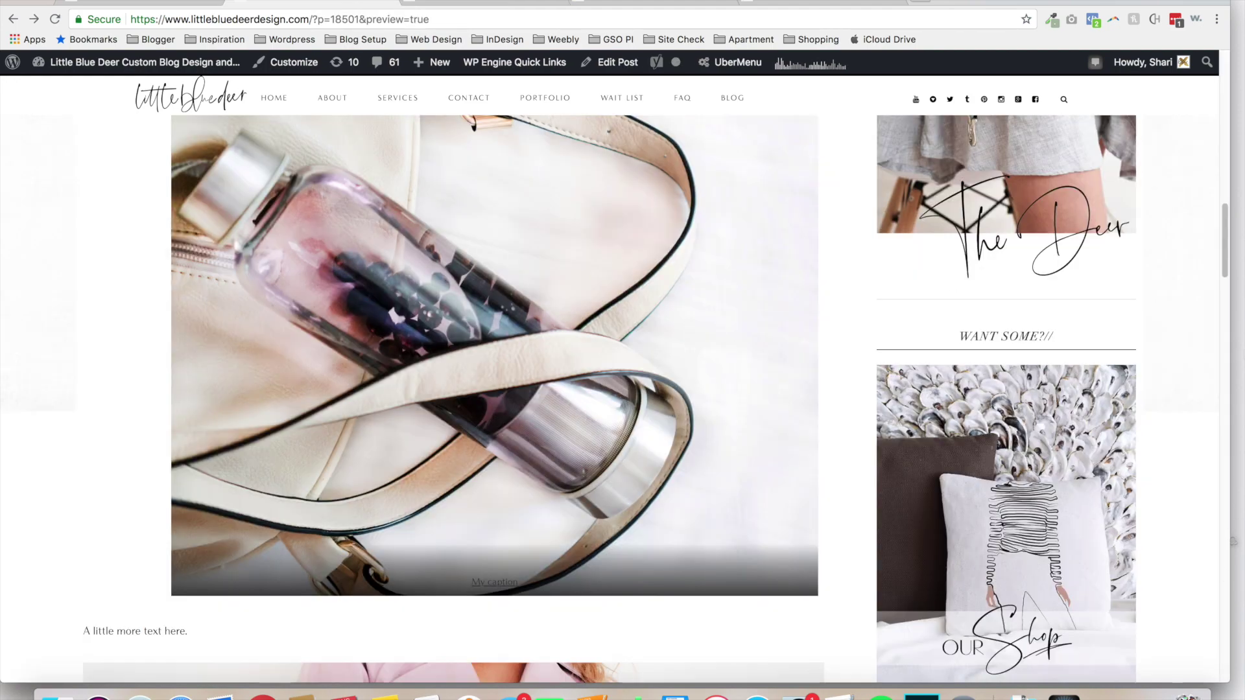
{"action": "scroll", "coordinate": [1223, 214], "scroll_direction": "up", "scroll_amount": 2}
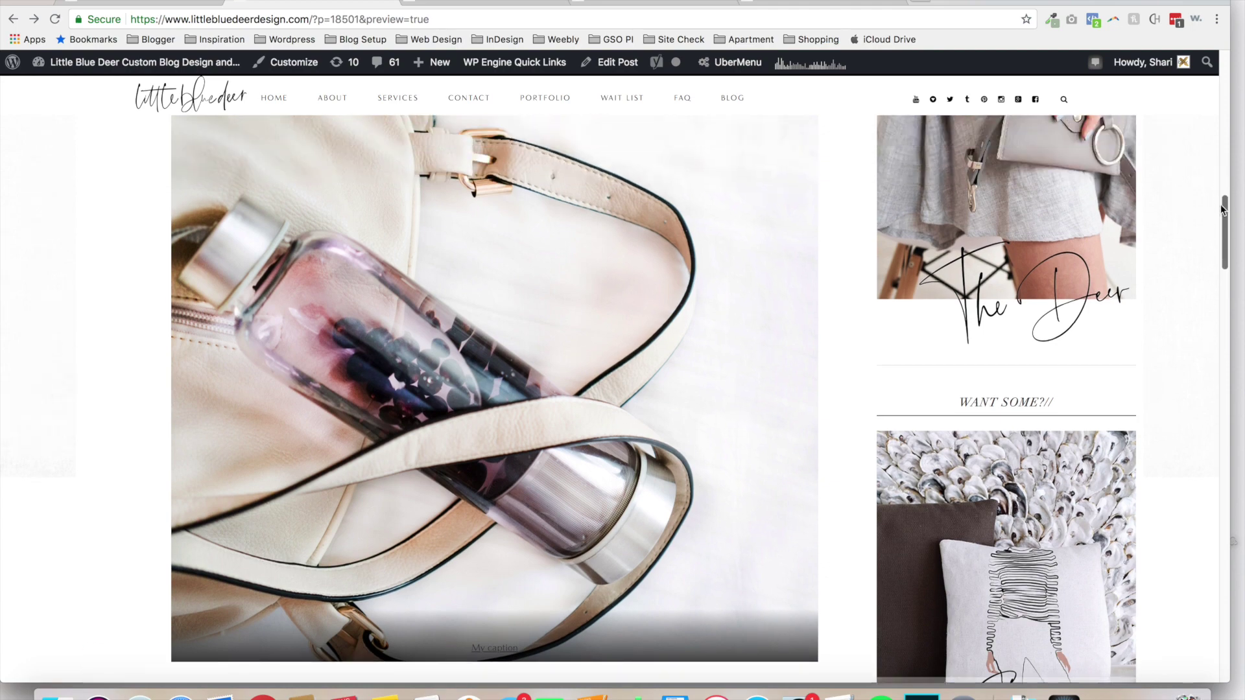
{"action": "left_click_drag", "start_coordinate": [1222, 209], "coordinate": [1223, 96]}
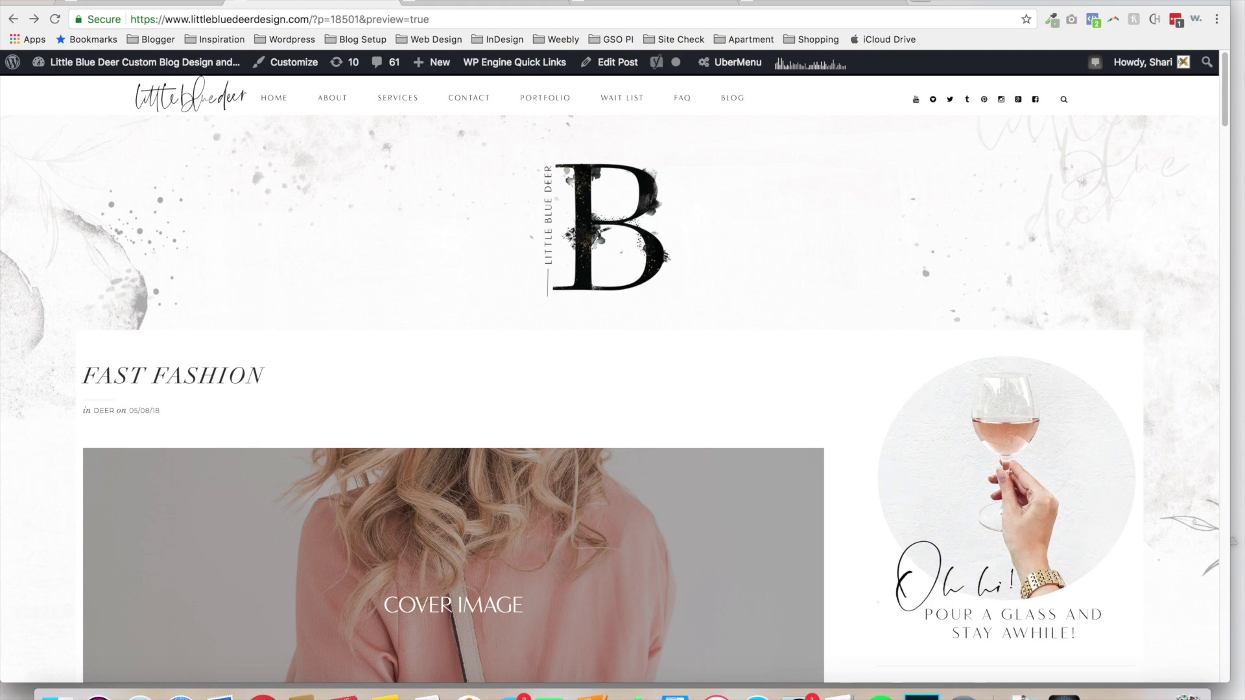
{"action": "left_click", "coordinate": [1219, 198]}
{"action": "left_click_drag", "start_coordinate": [1219, 198], "coordinate": [1227, 105]}
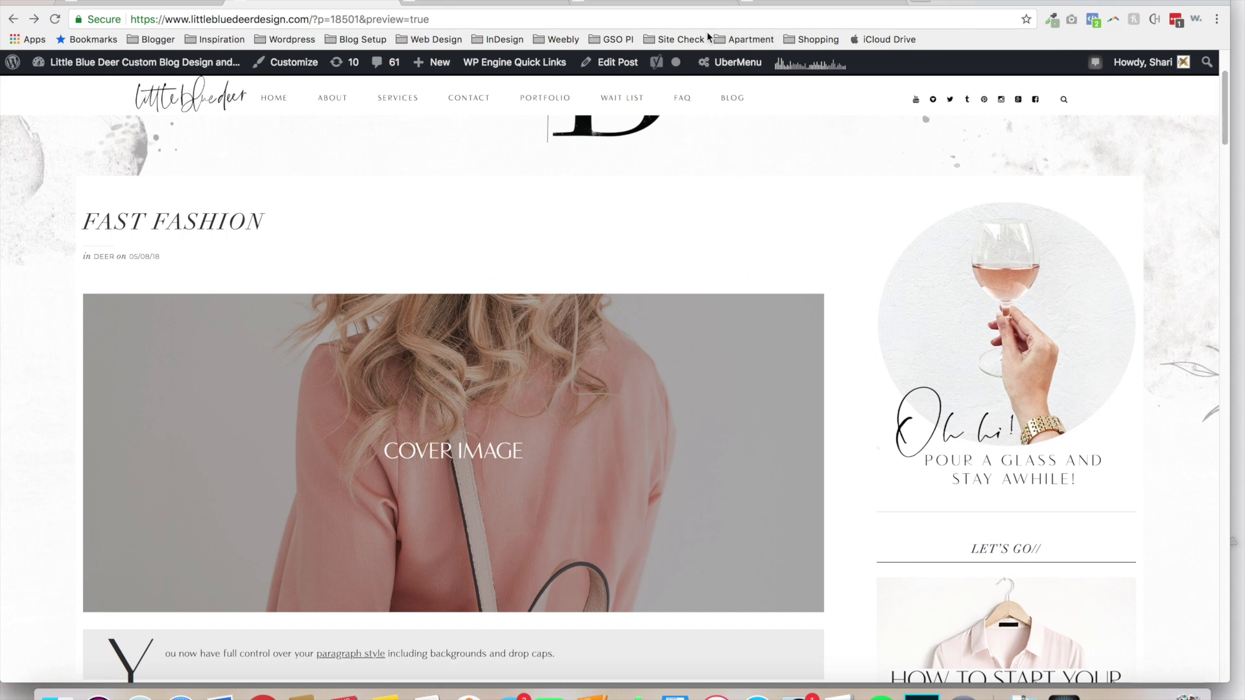
View the published post about how to add a plugin, briefly opening and closing the site search
{"action": "left_click", "coordinate": [645, 2]}
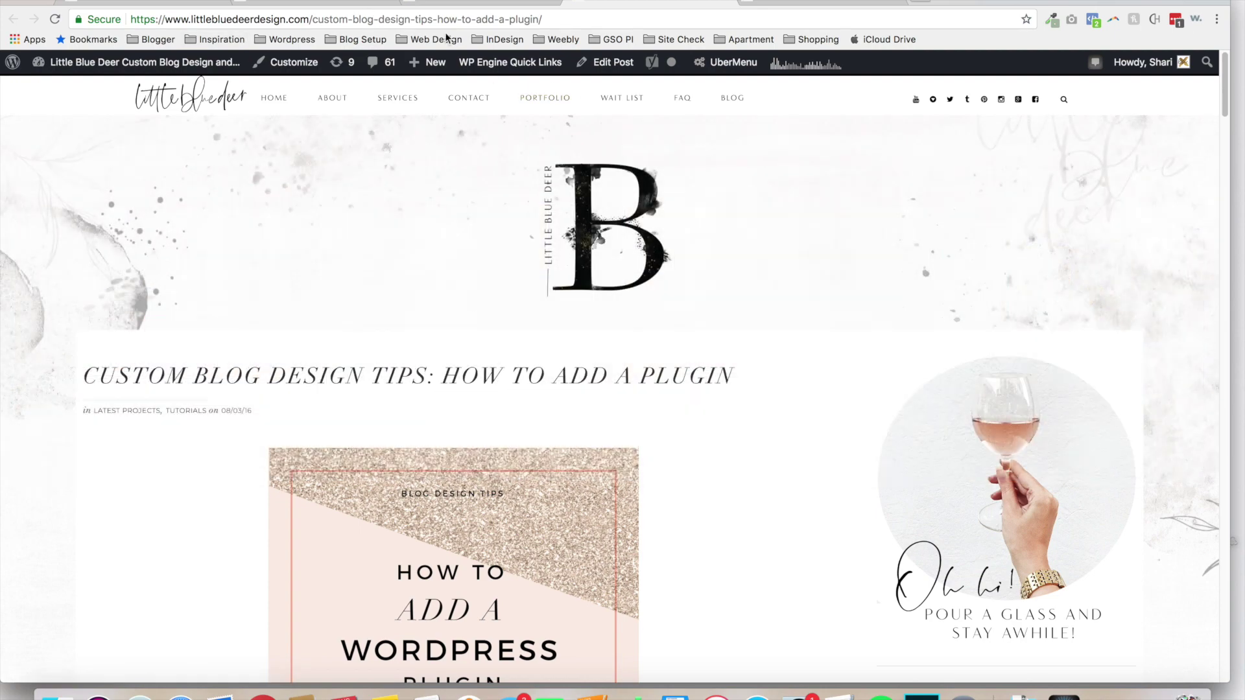
{"action": "left_click", "coordinate": [1063, 101]}
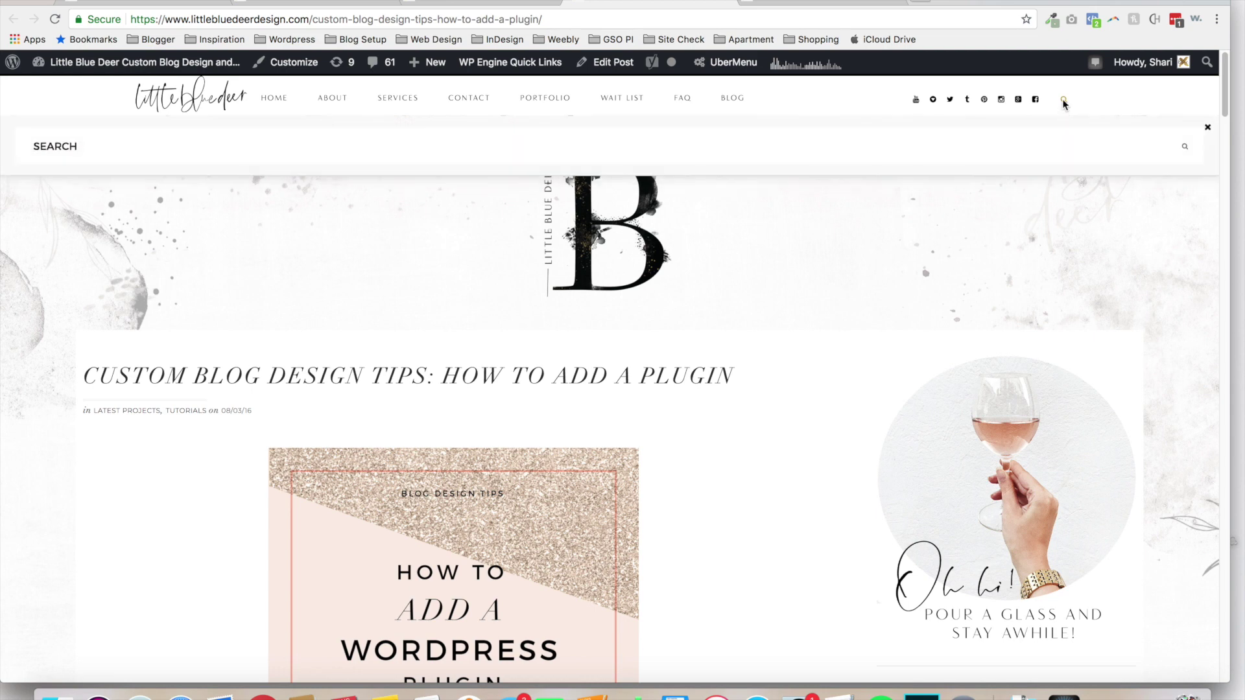
{"action": "left_click", "coordinate": [802, 337]}
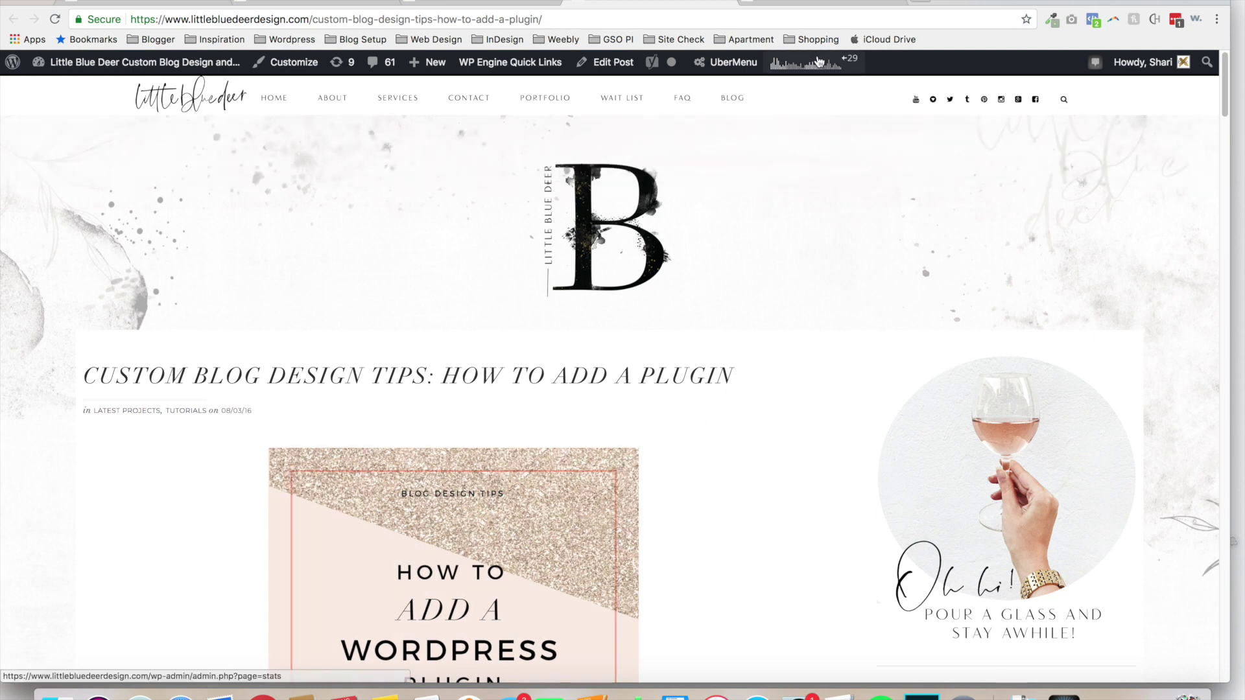
Go to the site's Add Plugins page from the dashboard and search the plugins for "gutenberg"
{"action": "left_click", "coordinate": [143, 61]}
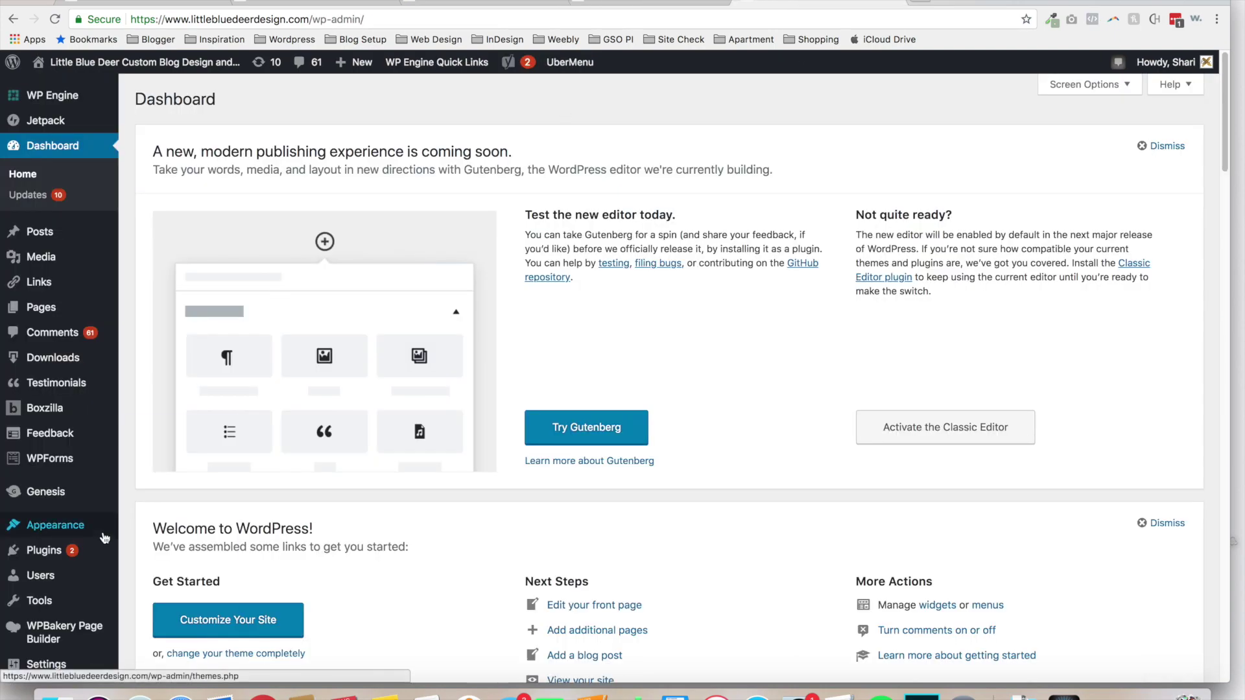
{"action": "mouse_move", "coordinate": [81, 553]}
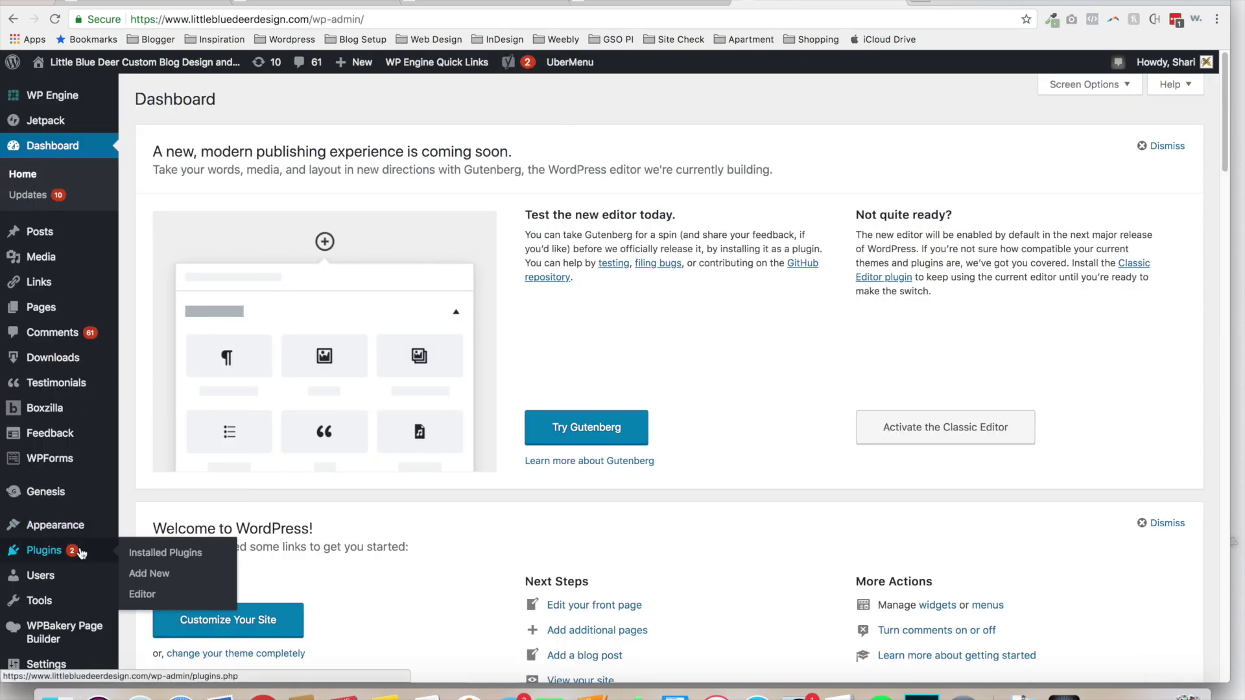
{"action": "left_click", "coordinate": [143, 574]}
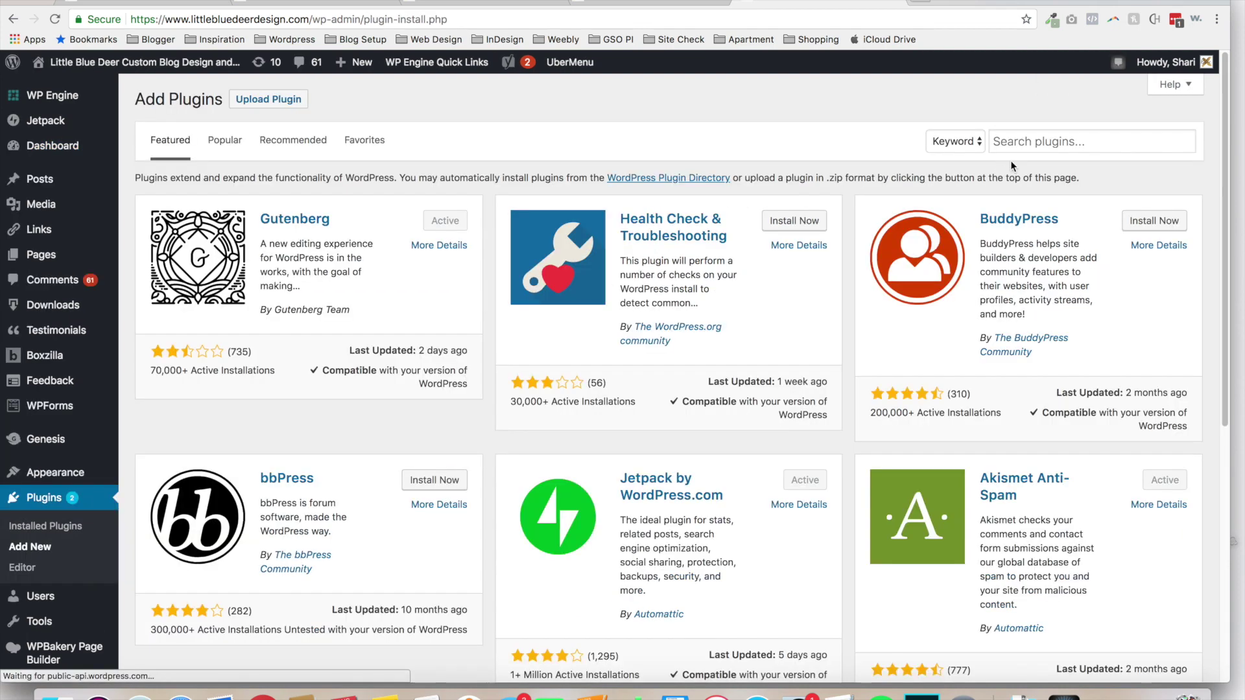
{"action": "left_click", "coordinate": [1033, 141]}
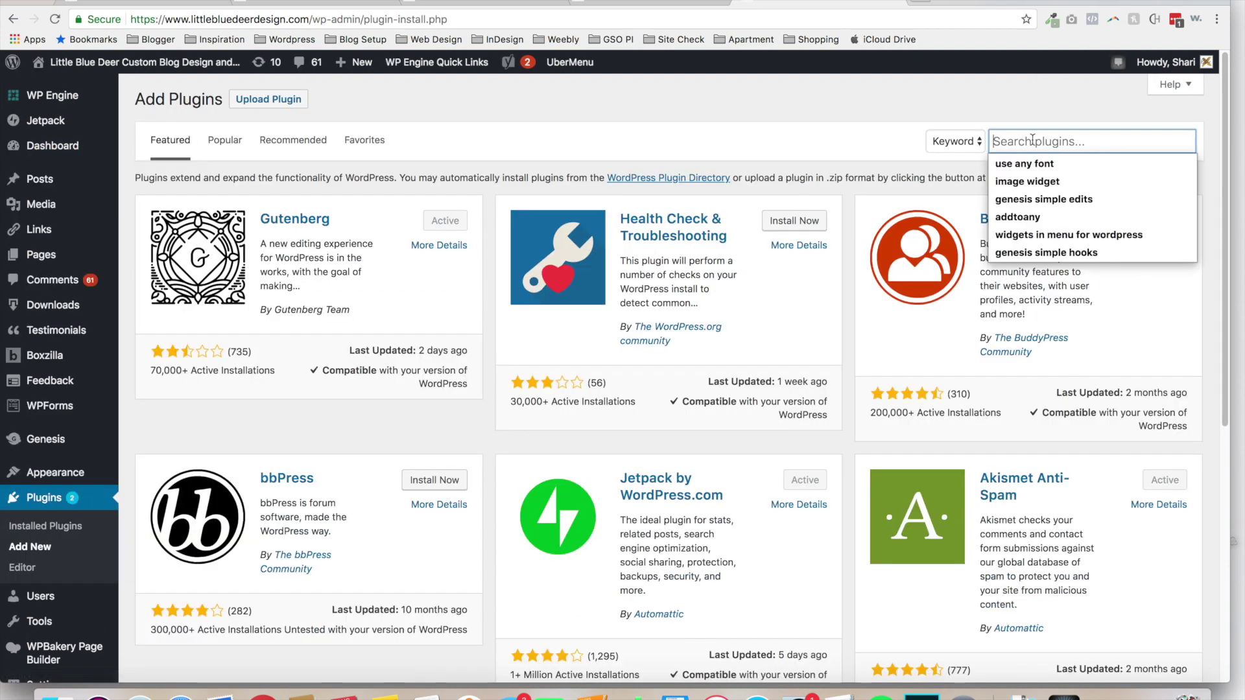
{"action": "type", "text": "gutenberg"}
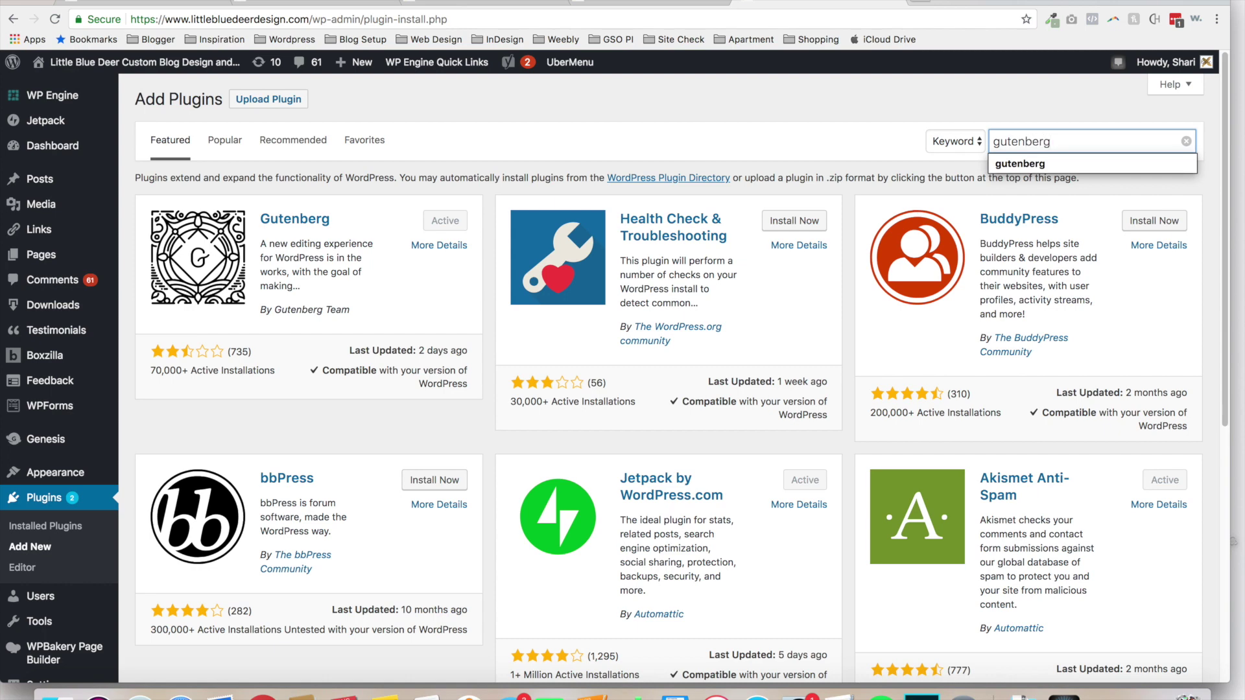
{"action": "key", "text": "Return"}
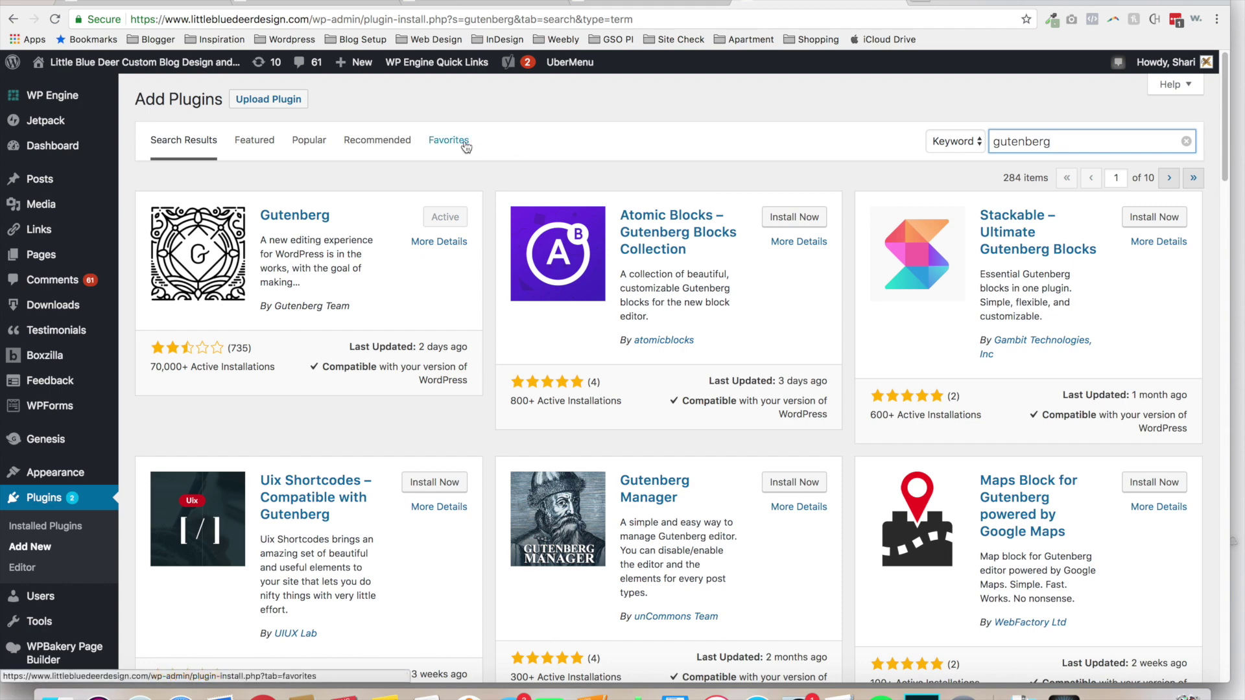
Start a new blank post in the Gutenberg editor
{"action": "mouse_move", "coordinate": [36, 188]}
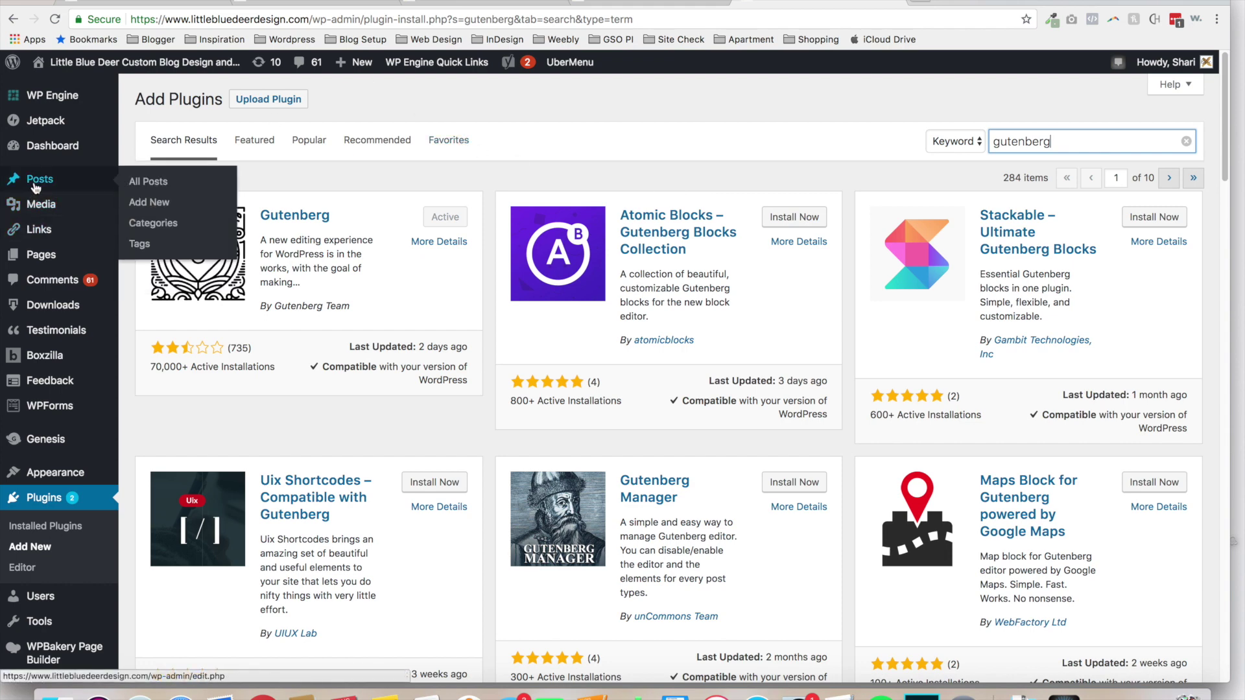
{"action": "left_click", "coordinate": [157, 203]}
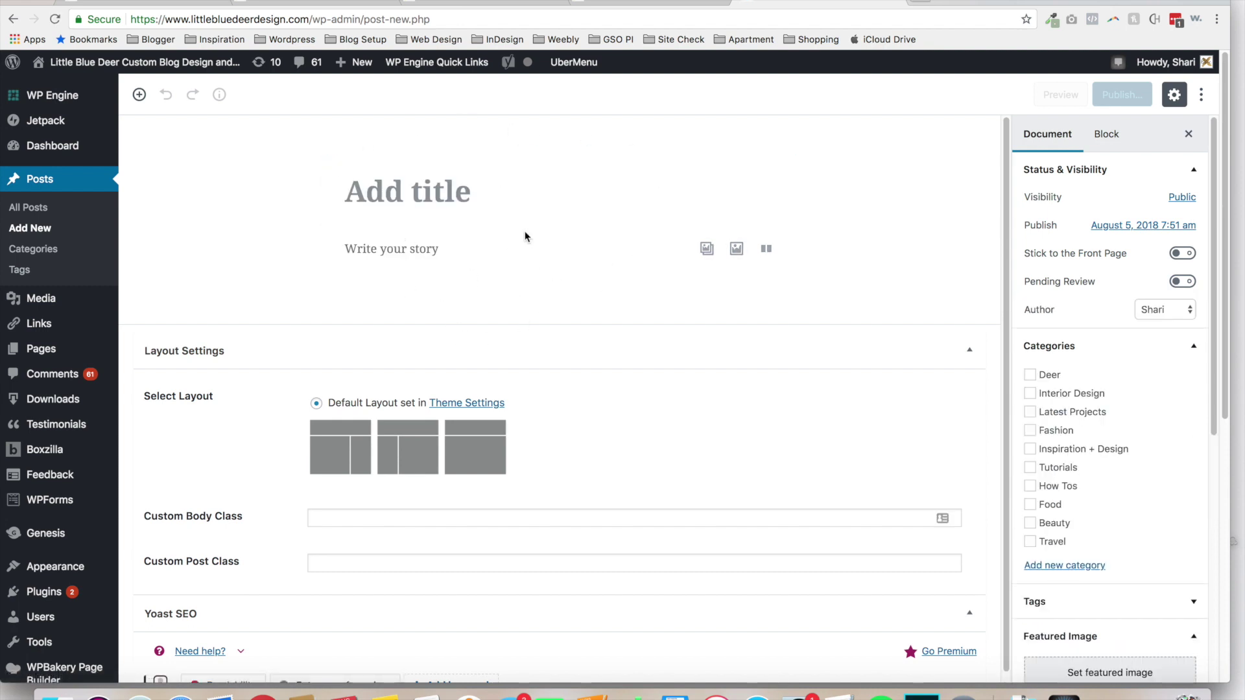
Retype the title of the existing Fast Fashion draft as "Fast Fashion" and compare it with the title in the post preview
{"action": "left_click", "coordinate": [894, 3]}
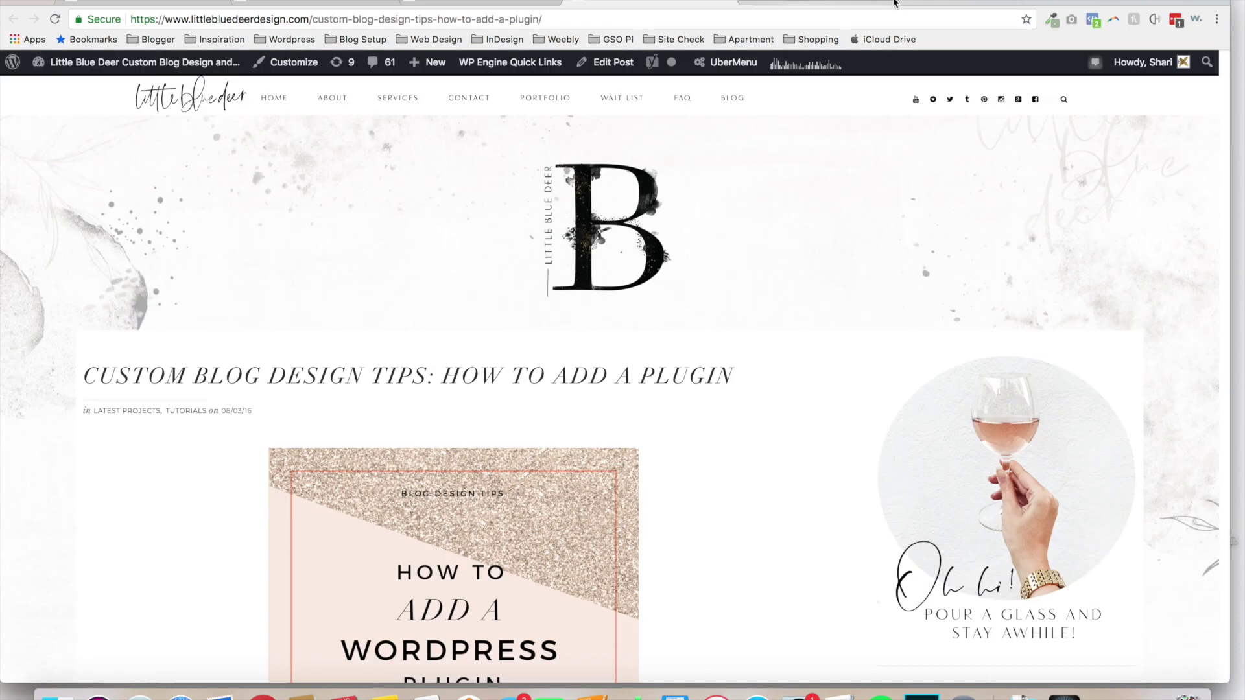
{"action": "left_click", "coordinate": [195, 1]}
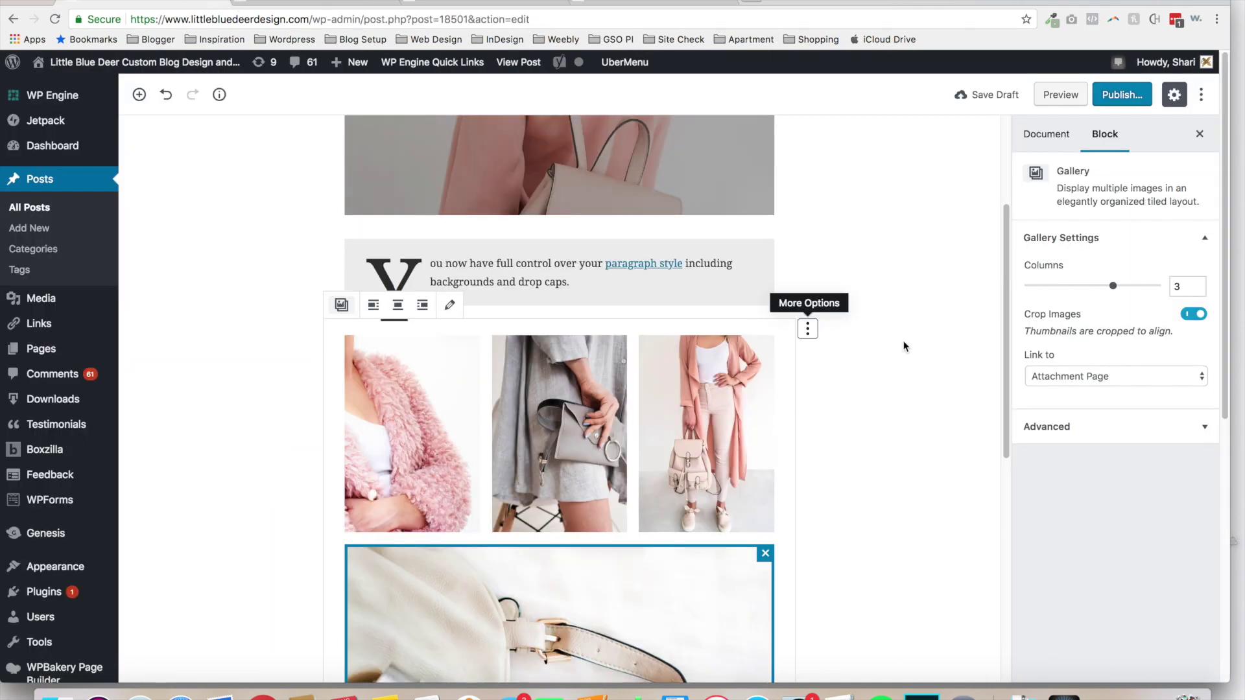
{"action": "left_click_drag", "start_coordinate": [1007, 345], "coordinate": [998, 200]}
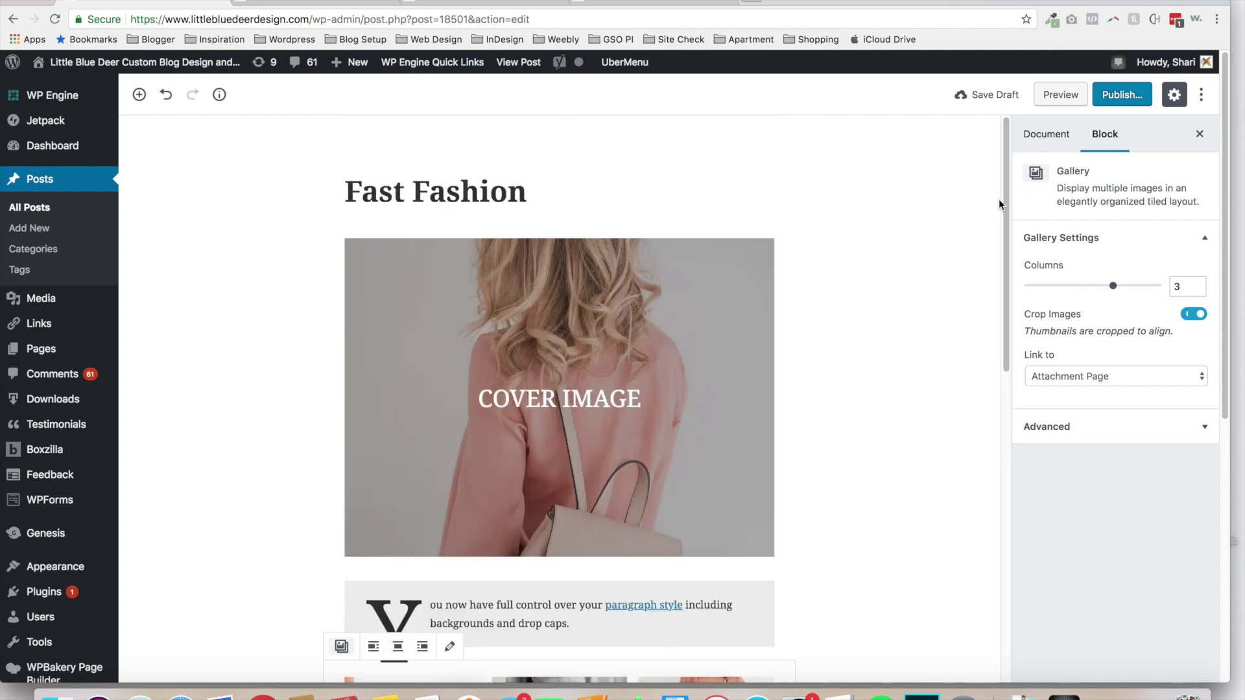
{"action": "left_click_drag", "start_coordinate": [555, 195], "coordinate": [228, 156]}
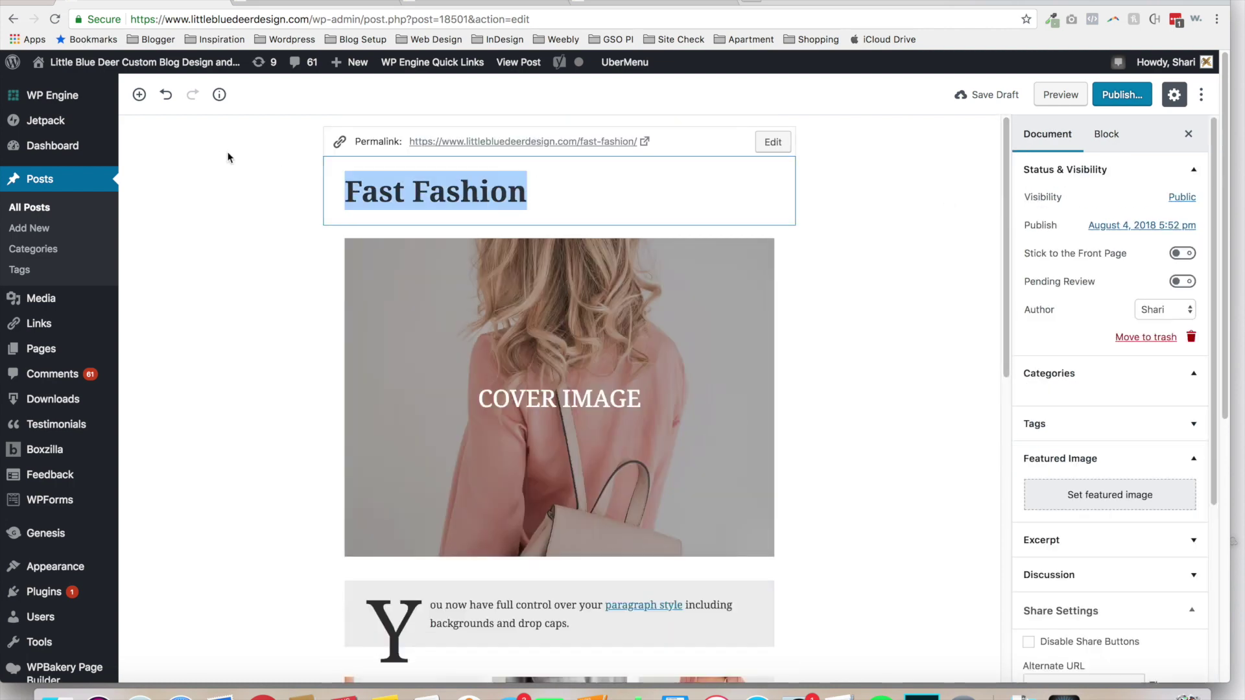
{"action": "key", "text": "BackSpace"}
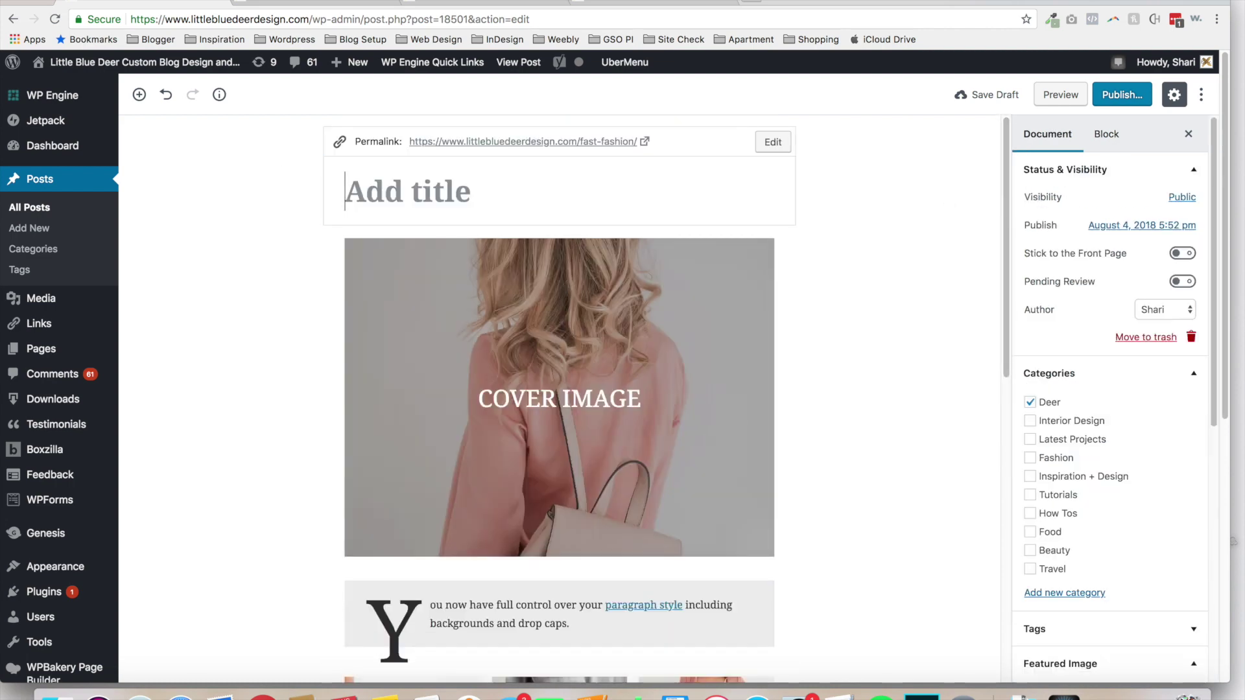
{"action": "type", "text": "Fast Fas"}
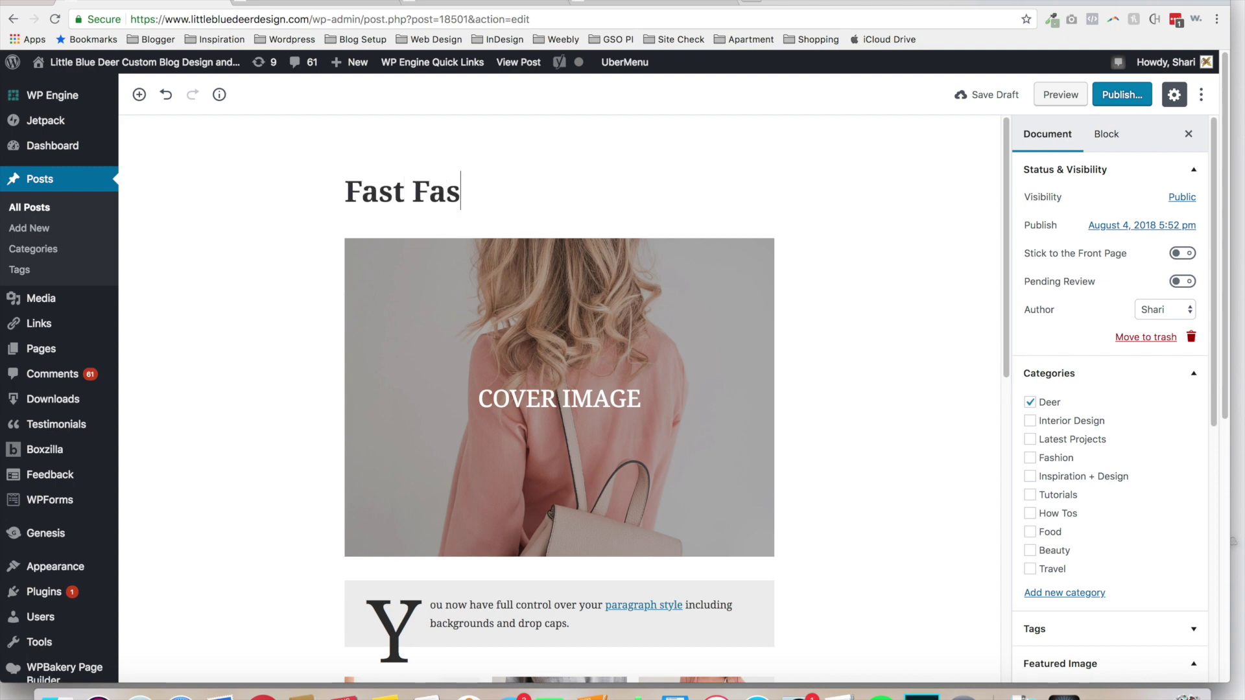
{"action": "type", "text": "hion"}
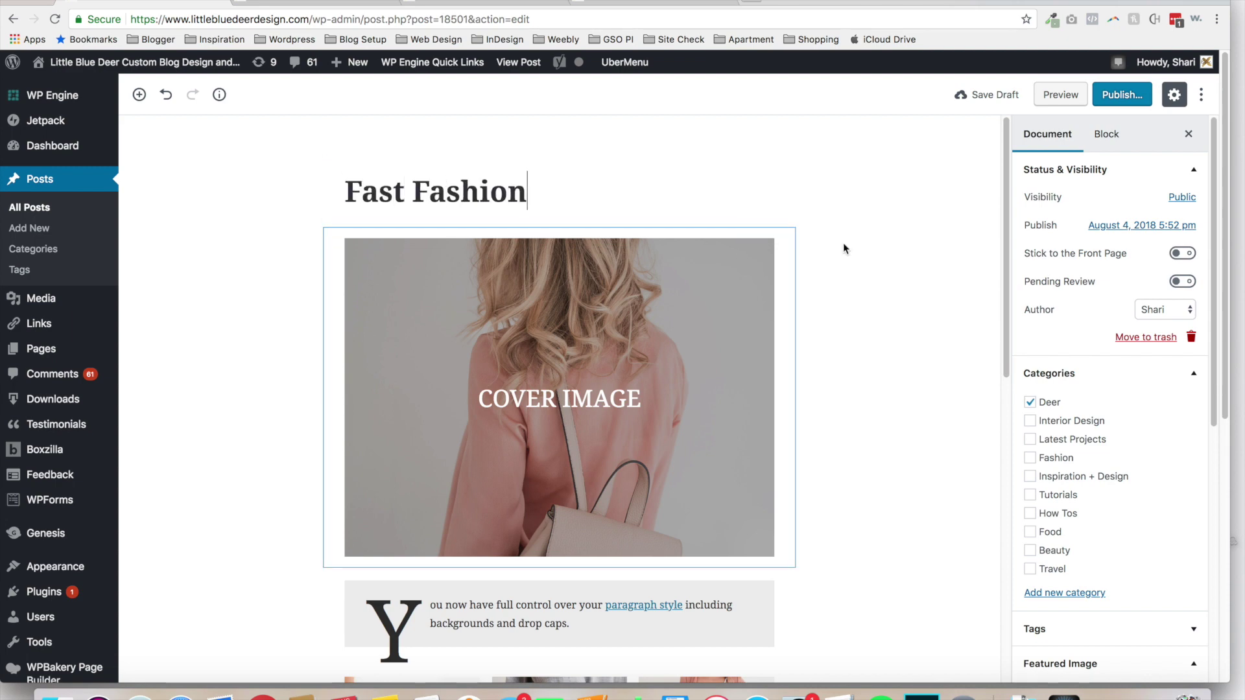
{"action": "left_click", "coordinate": [318, 5]}
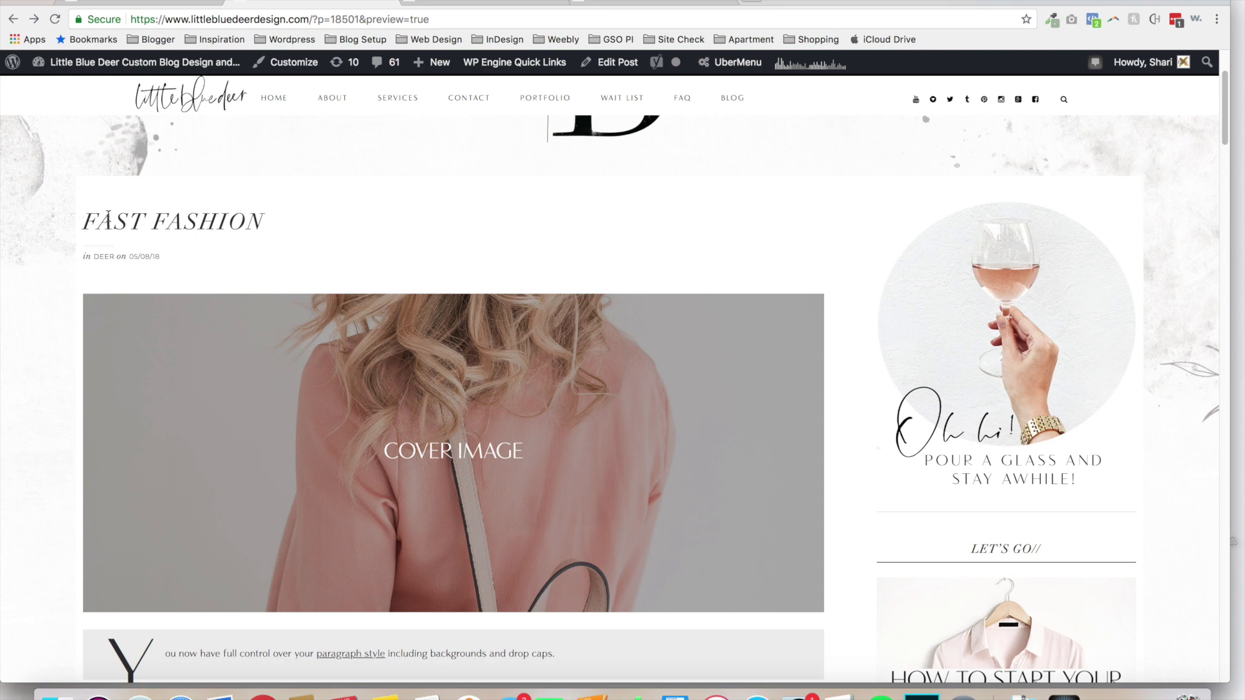
{"action": "left_click", "coordinate": [159, 7]}
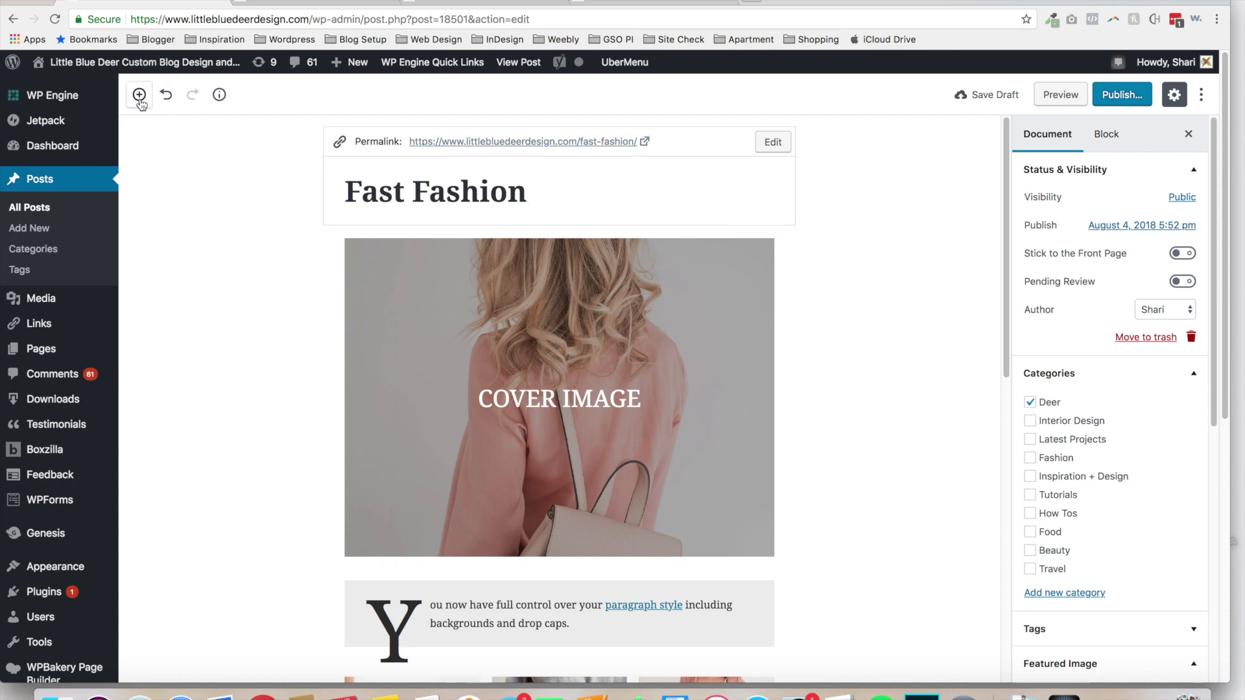
Browse the block types that can be added to the Fast Fashion post
{"action": "left_click", "coordinate": [139, 96]}
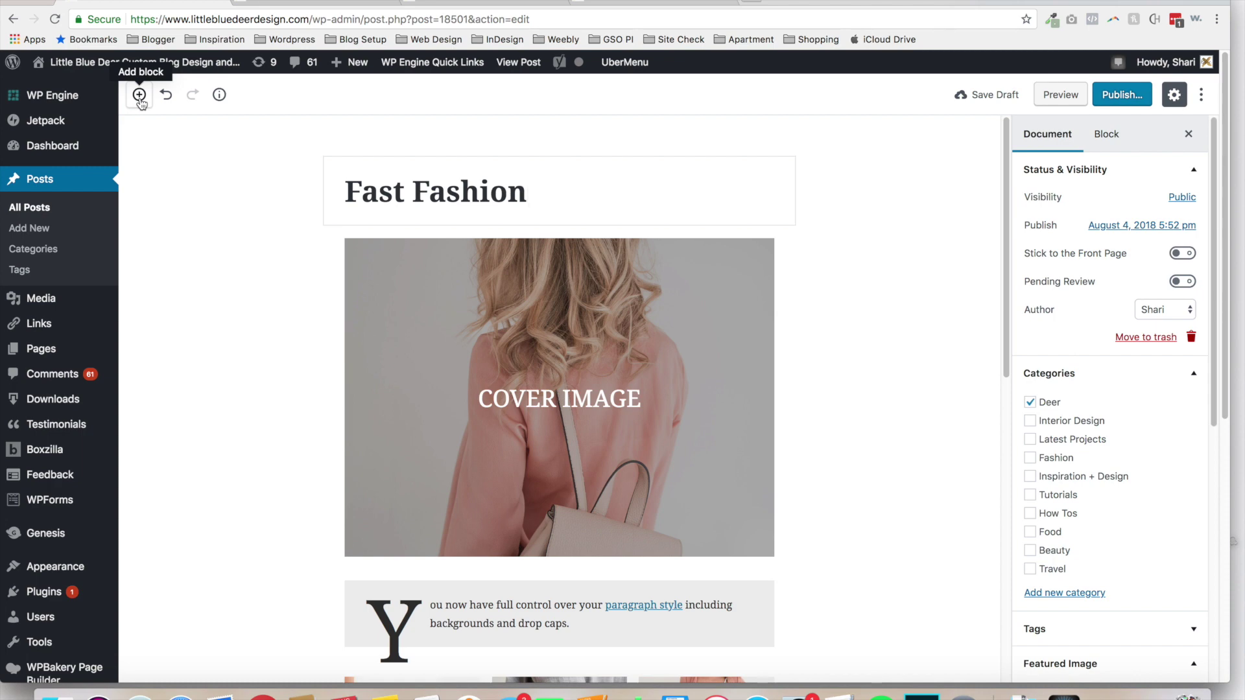
{"action": "scroll", "coordinate": [382, 324], "scroll_direction": "down", "scroll_amount": 5}
{"action": "scroll", "coordinate": [368, 222], "scroll_direction": "up", "scroll_amount": 5}
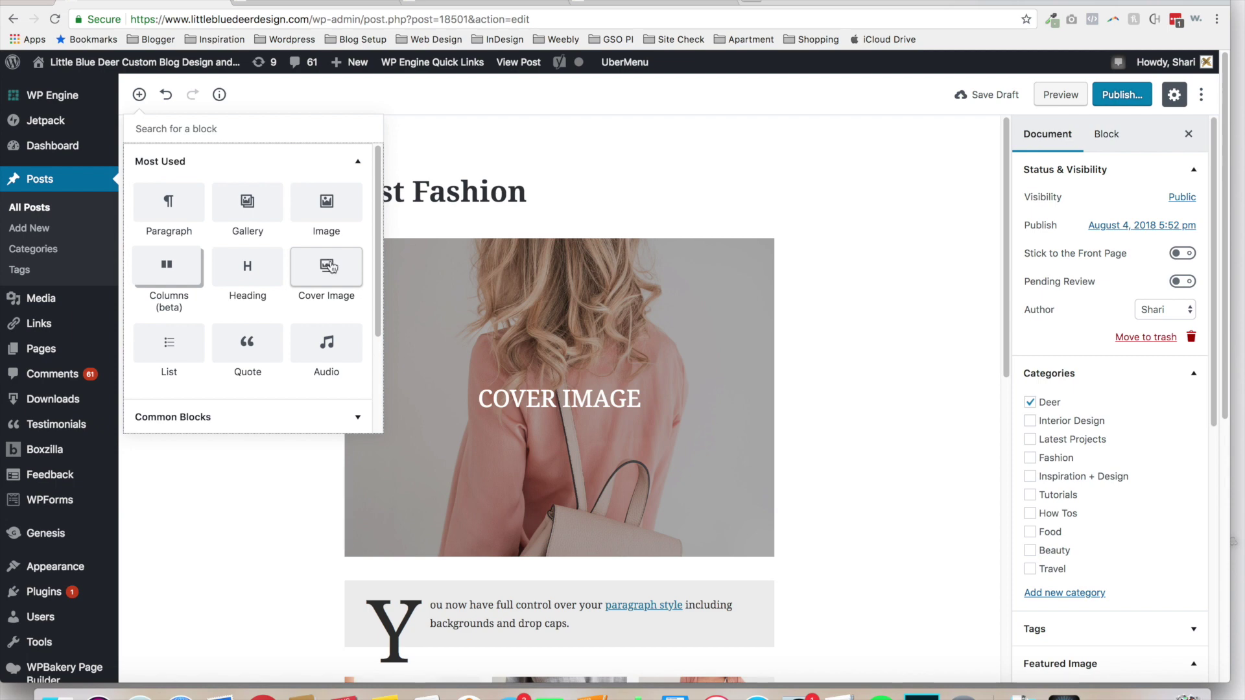
Replace the overlay text on the cover image with "MY COVER IMAGE"
{"action": "left_click", "coordinate": [673, 326]}
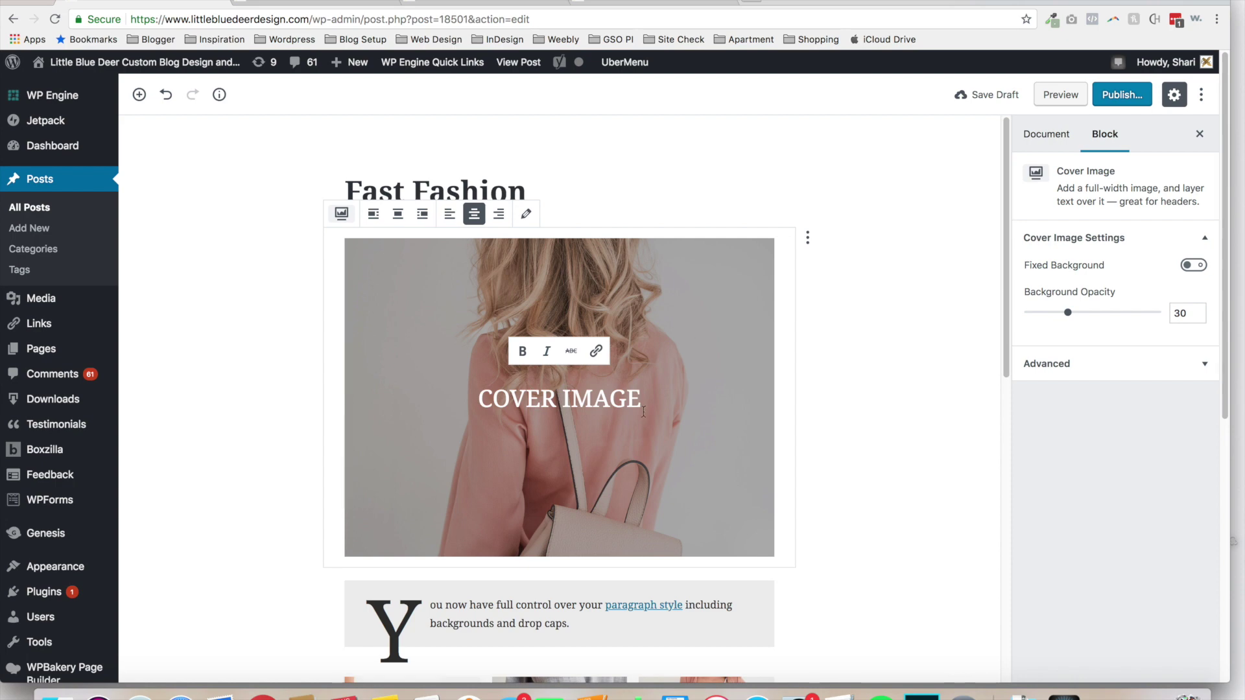
{"action": "left_click_drag", "start_coordinate": [629, 403], "coordinate": [412, 394]}
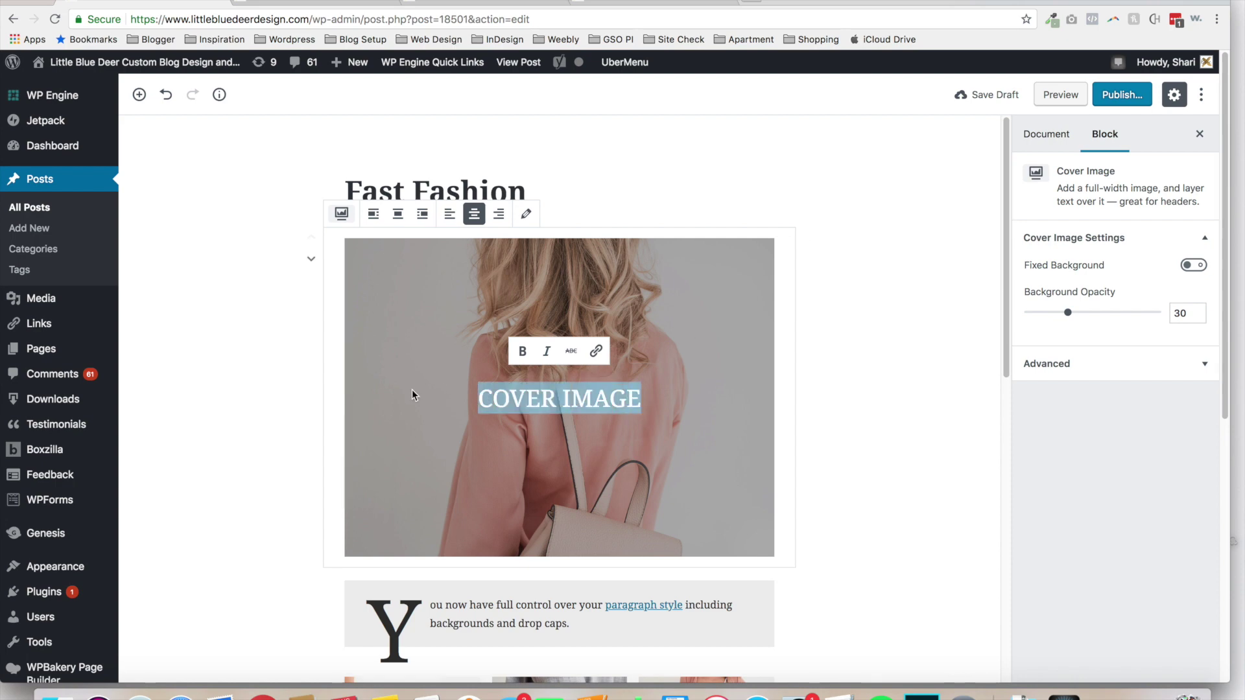
{"action": "type", "text": "MY COVER IMAGE"}
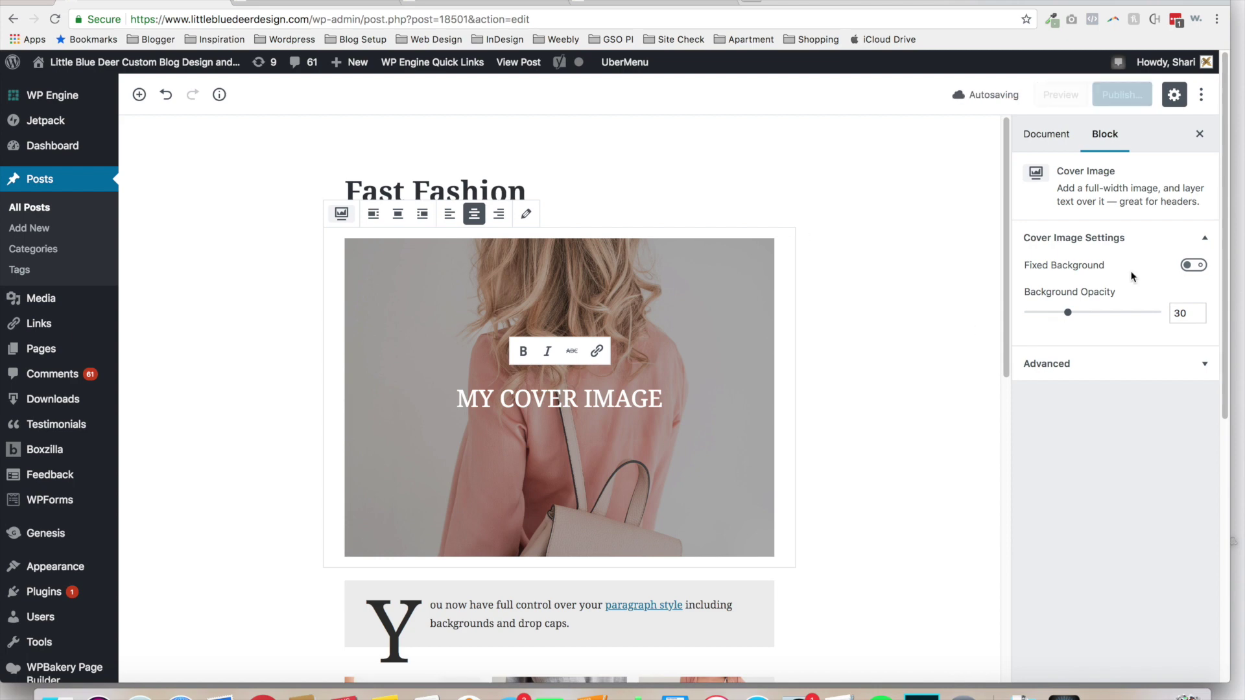
Compare the document and block settings, and set the cover image's background opacity to 40
{"action": "left_click", "coordinate": [1047, 135]}
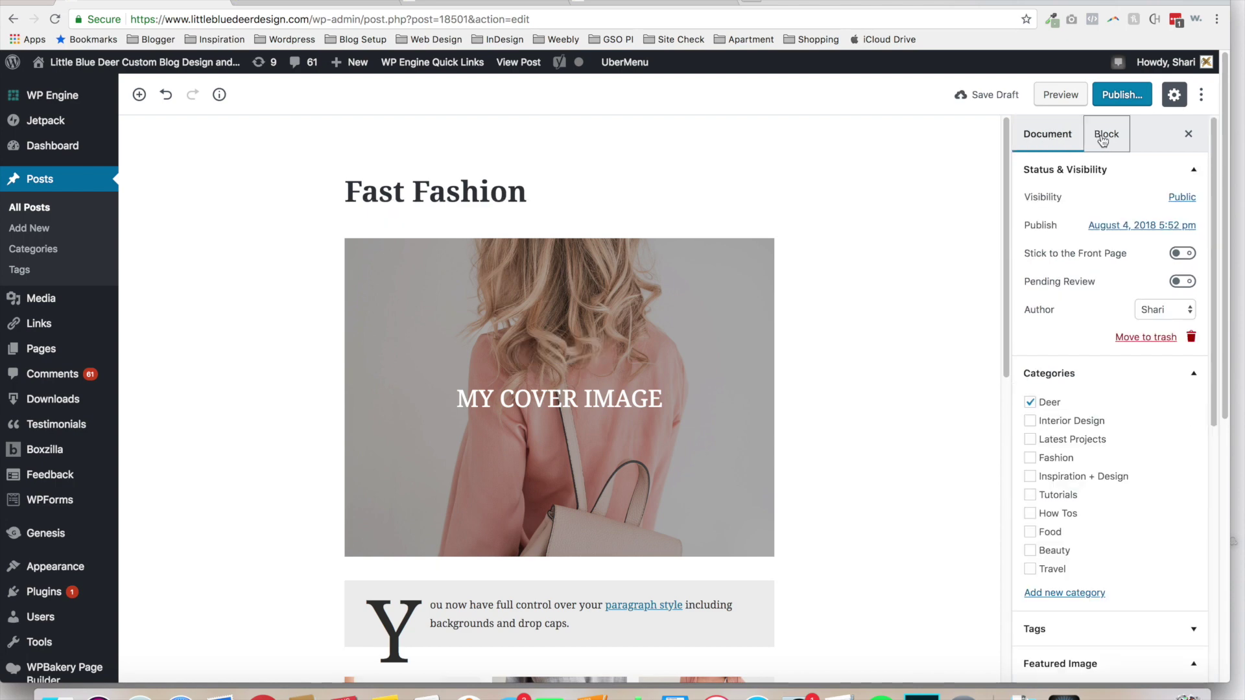
{"action": "left_click", "coordinate": [1103, 136]}
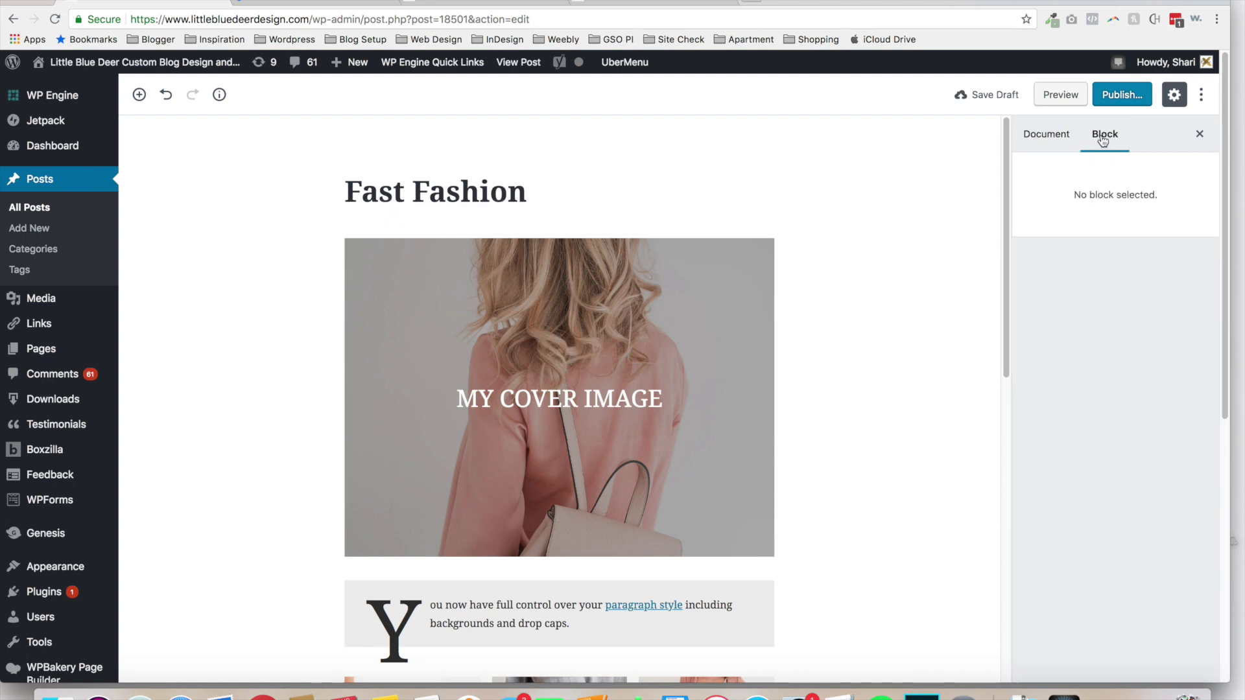
{"action": "left_click", "coordinate": [738, 308]}
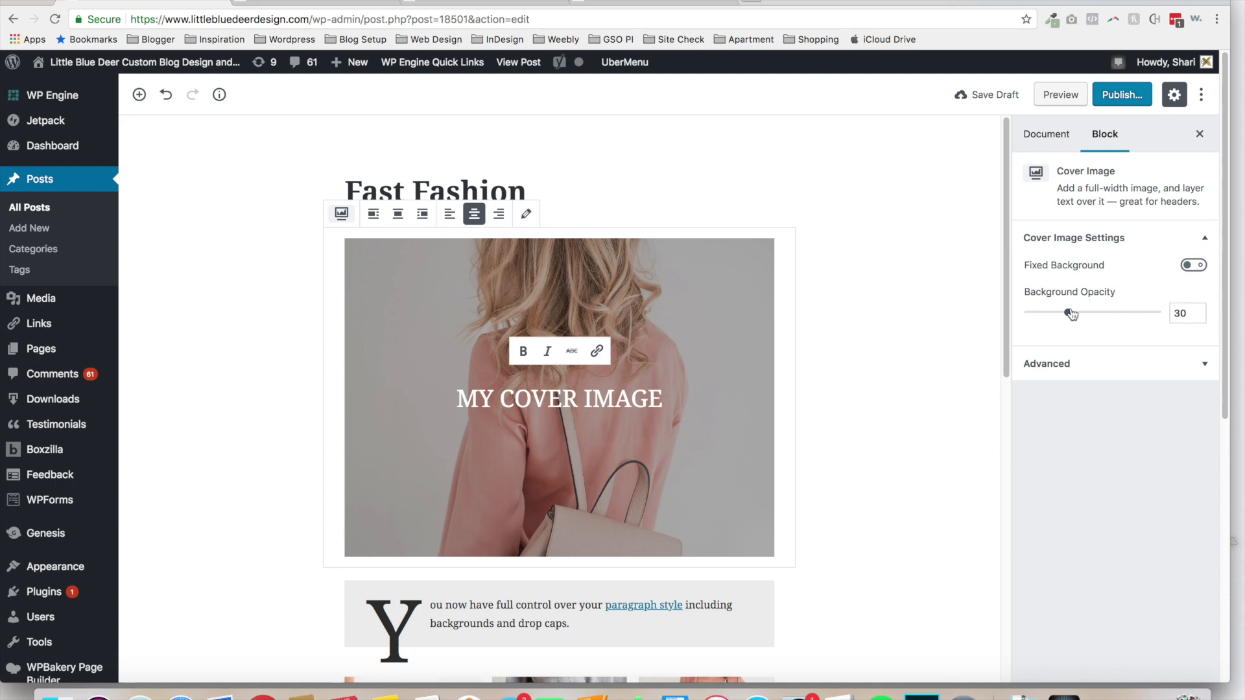
{"action": "mouse_move", "coordinate": [1069, 314]}
{"action": "left_mouse_down"}
{"action": "mouse_move", "coordinate": [1101, 315]}
{"action": "mouse_move", "coordinate": [1083, 316]}
{"action": "left_mouse_up"}
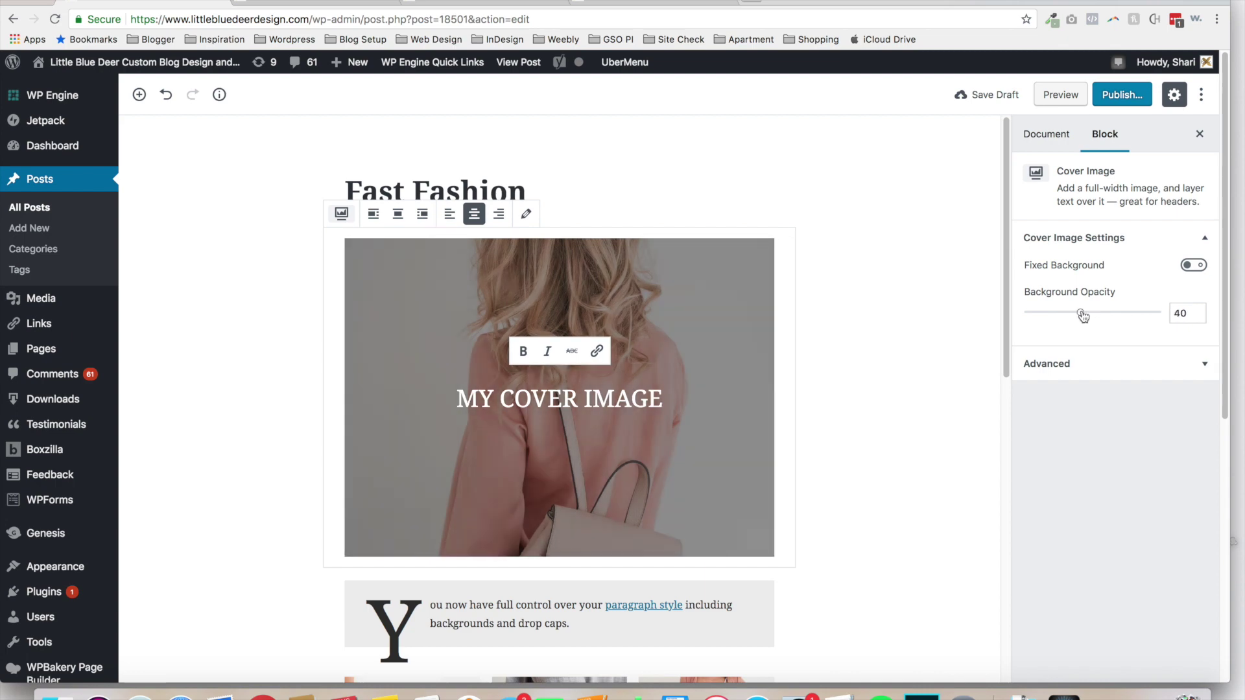
Check the edited cover image in the Fast Fashion post preview
{"action": "left_click", "coordinate": [344, 1]}
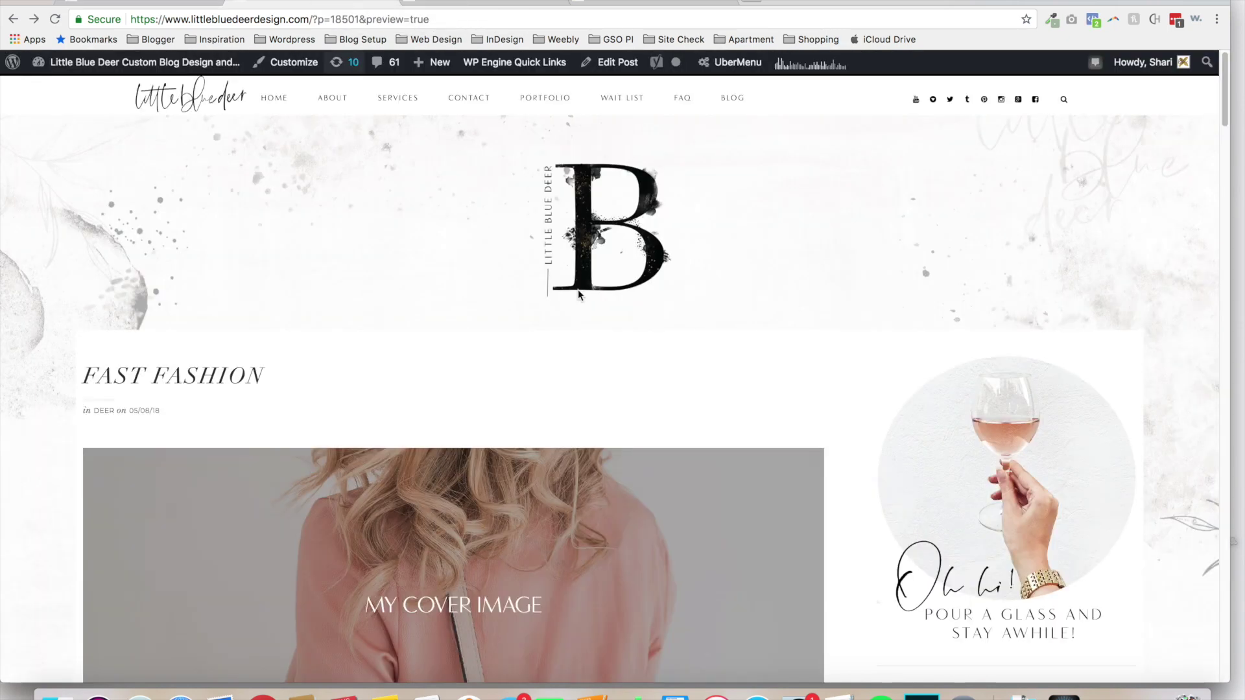
{"action": "scroll", "coordinate": [1217, 149], "scroll_direction": "down", "scroll_amount": 5}
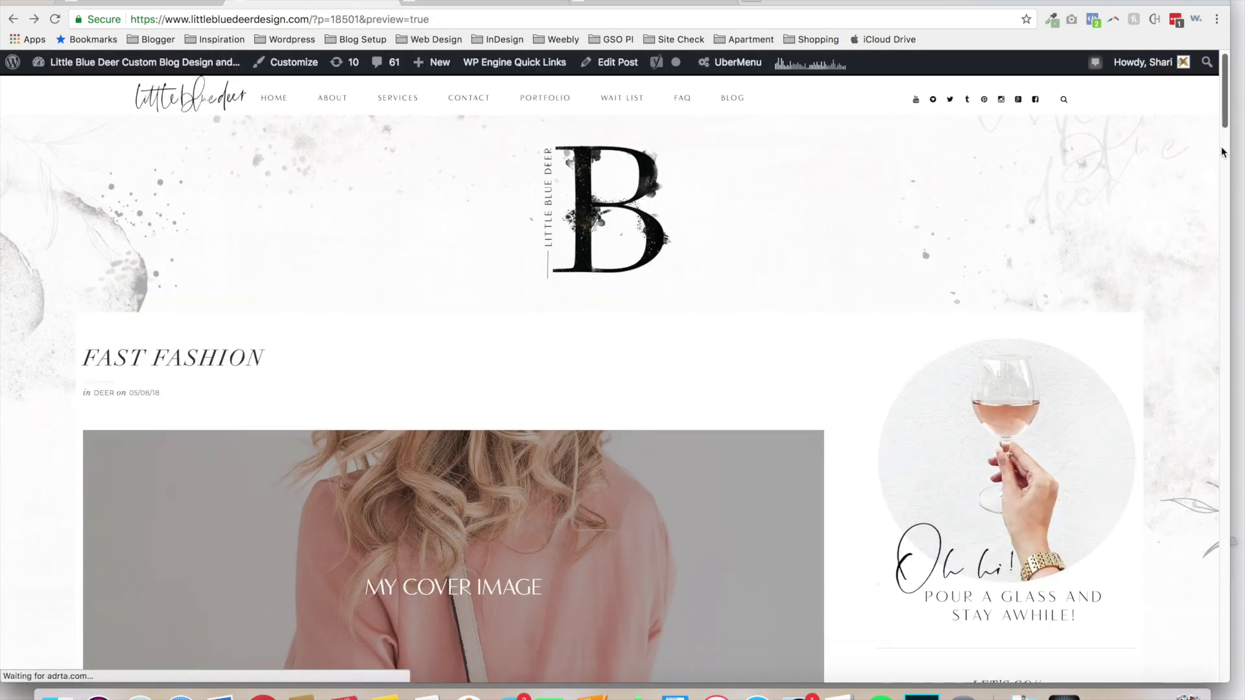
Examine the cover image and paragraph in the post preview, and review the available block types in the editor
{"action": "scroll", "coordinate": [686, 314], "scroll_direction": "down", "scroll_amount": 1}
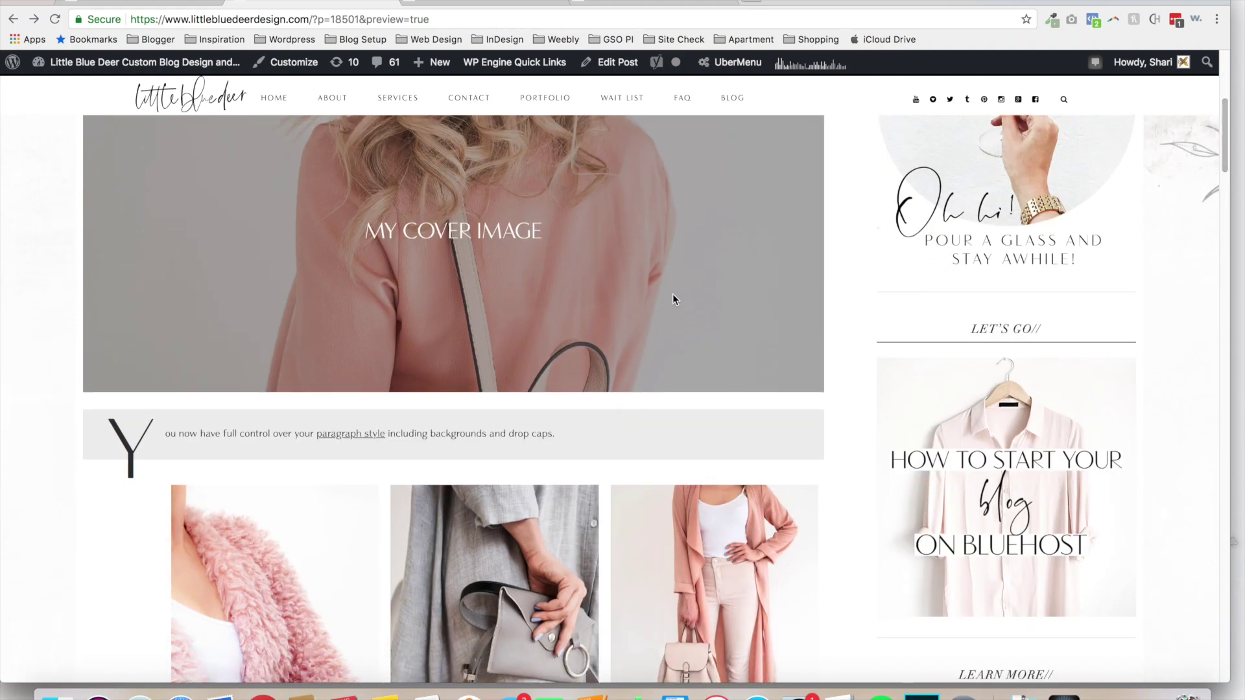
{"action": "left_click", "coordinate": [183, 2]}
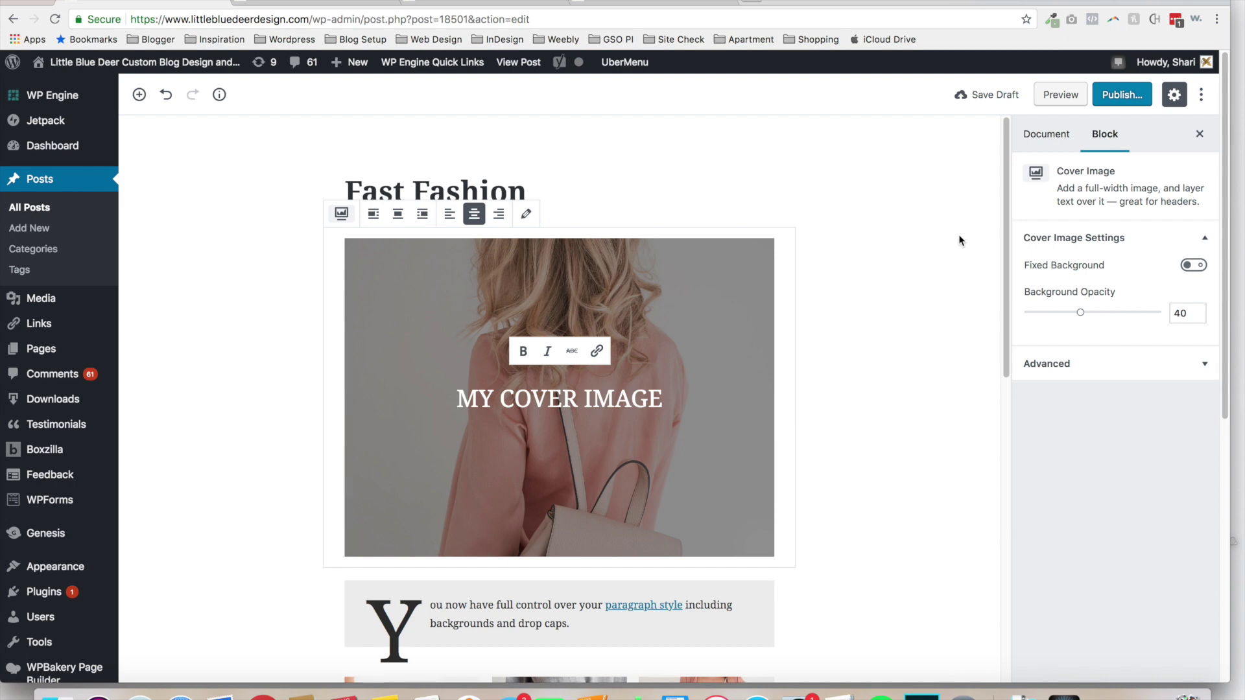
{"action": "left_click", "coordinate": [140, 96]}
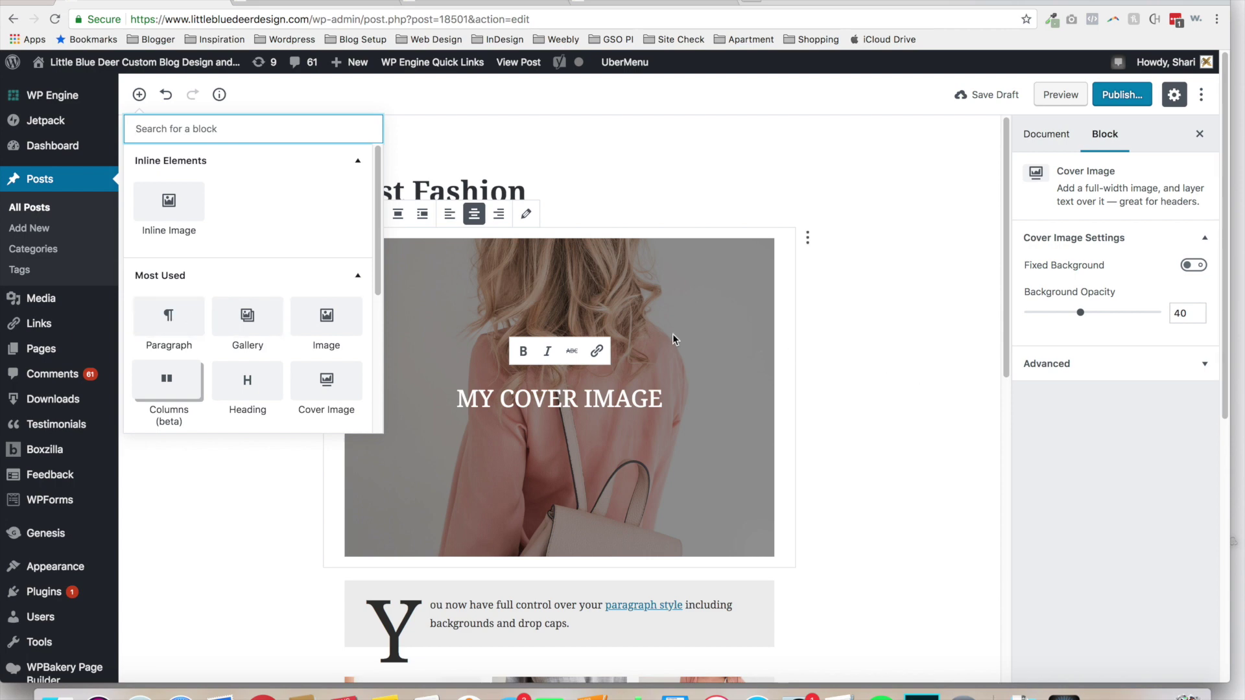
{"action": "left_click", "coordinate": [858, 406]}
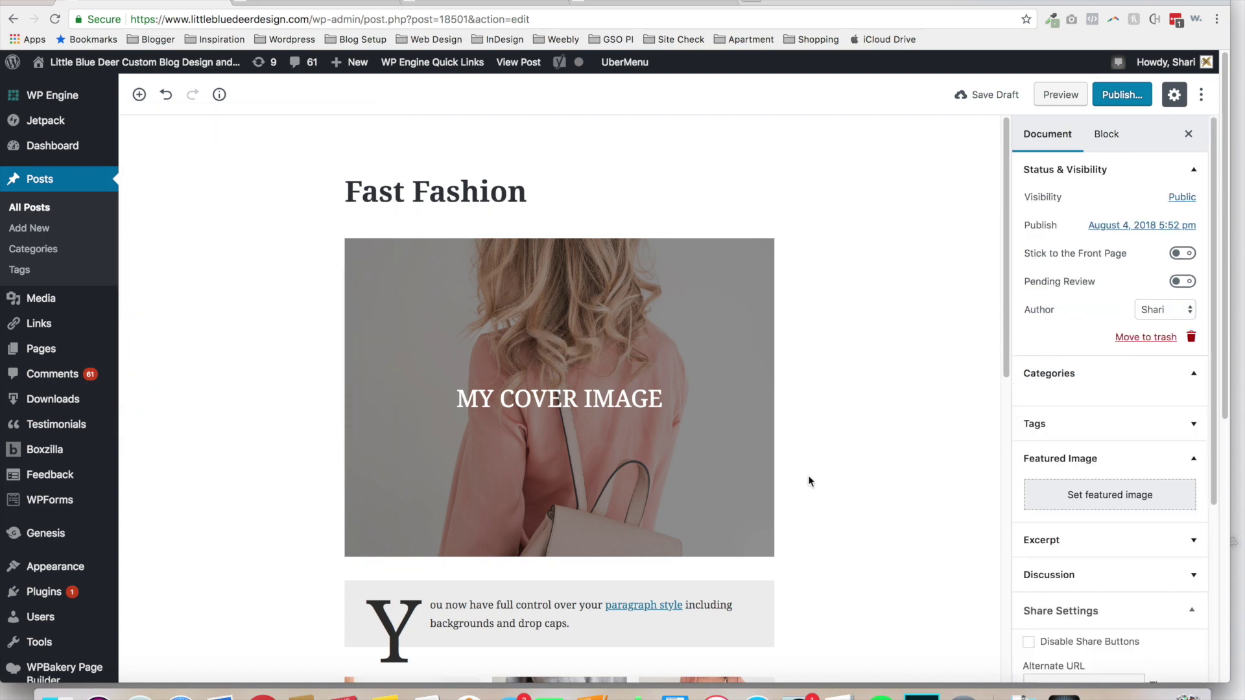
Set the text size of the paragraph below the cover image to M, toggling its drop cap off and back on
{"action": "left_click", "coordinate": [752, 627]}
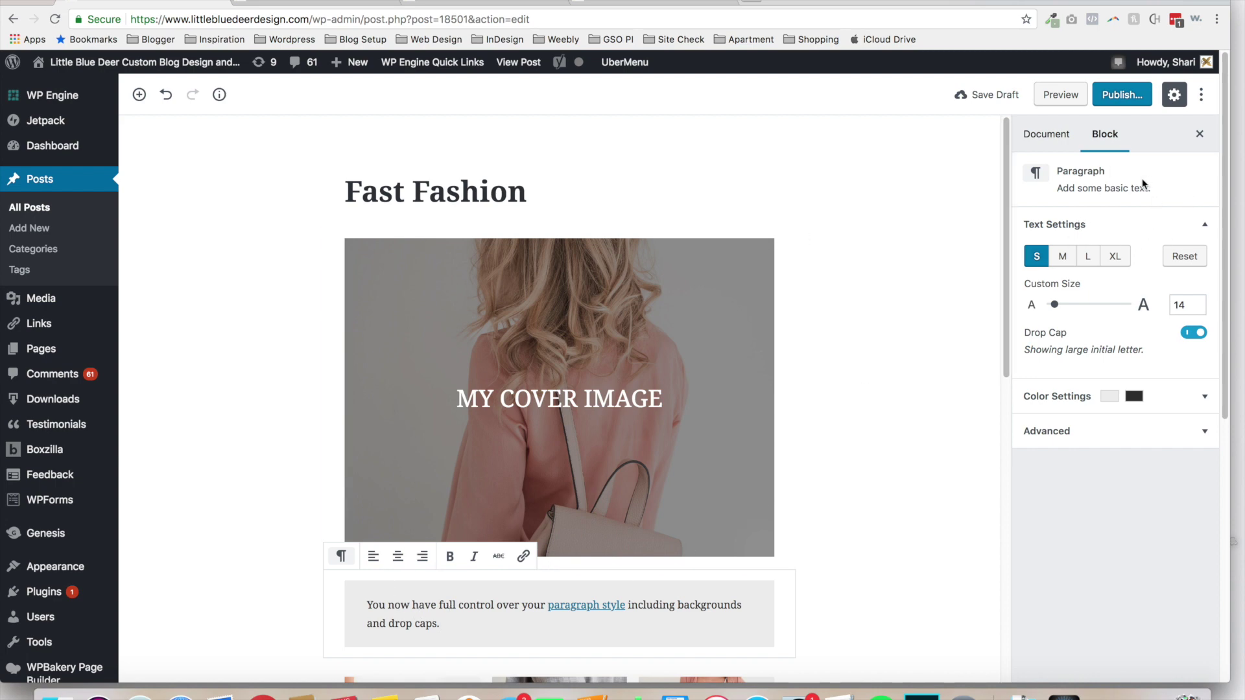
{"action": "left_click", "coordinate": [1061, 258]}
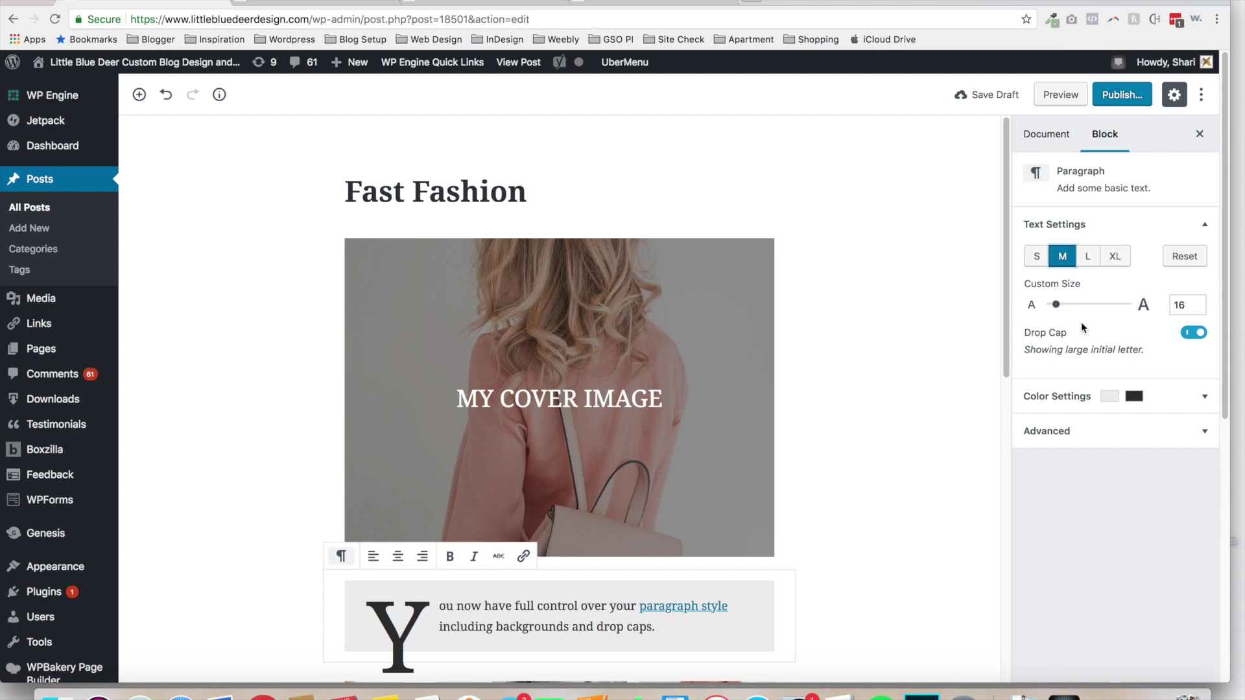
{"action": "left_click", "coordinate": [1195, 334]}
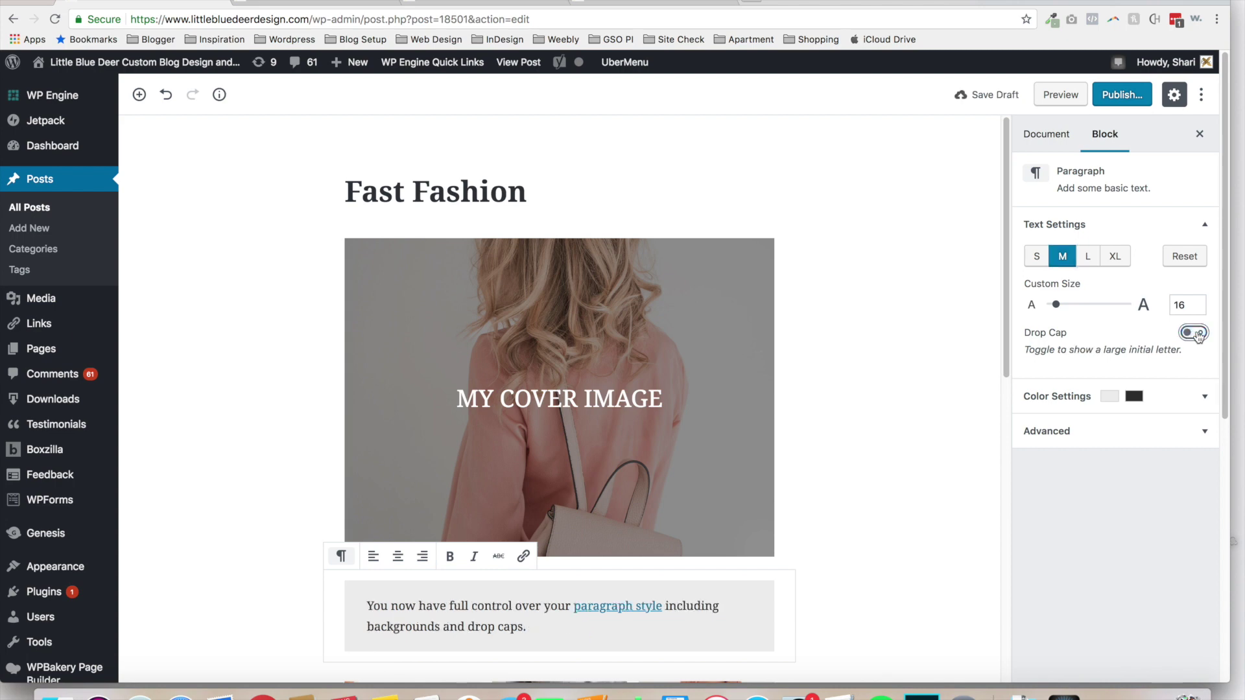
{"action": "left_click", "coordinate": [1196, 335]}
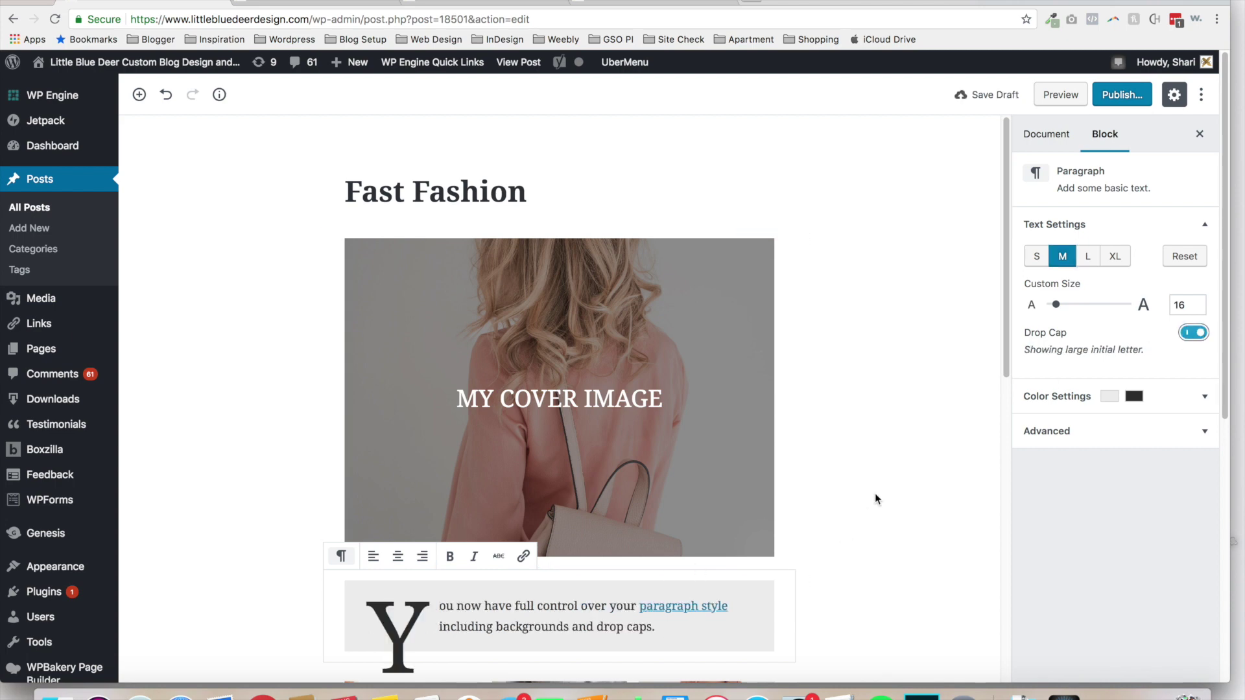
Try pink as the paragraph's text color and restore it to black
{"action": "left_click", "coordinate": [1203, 399]}
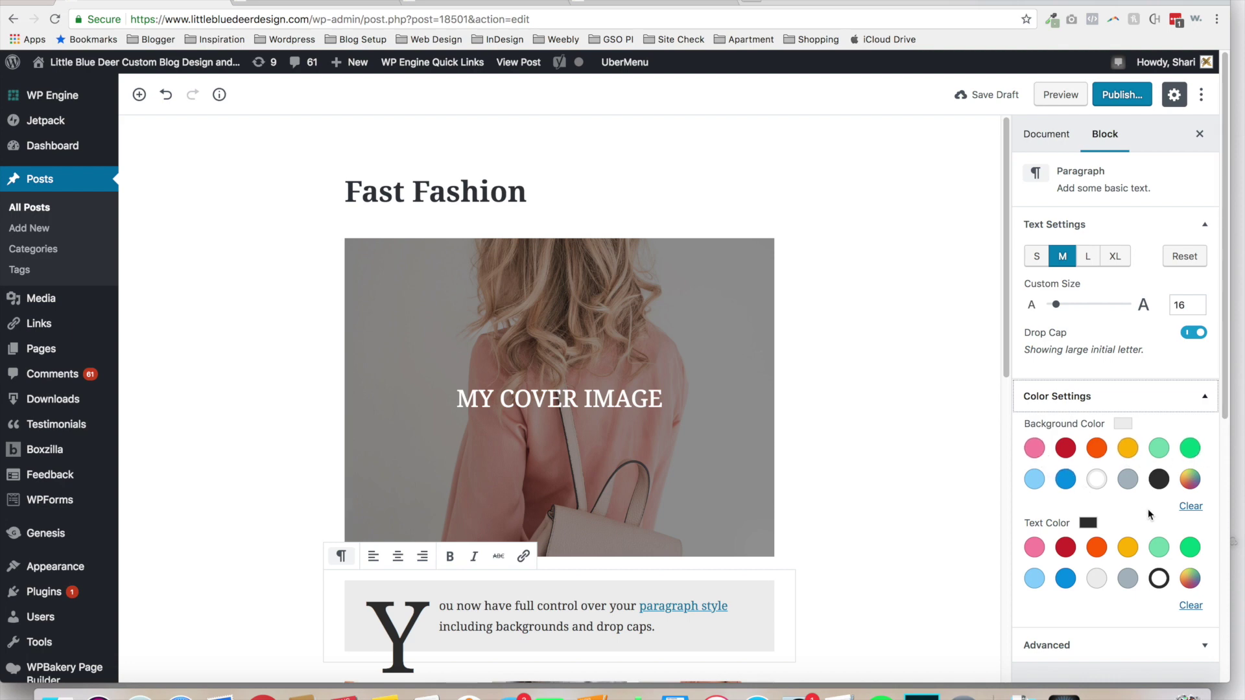
{"action": "left_click_drag", "start_coordinate": [668, 632], "coordinate": [405, 607]}
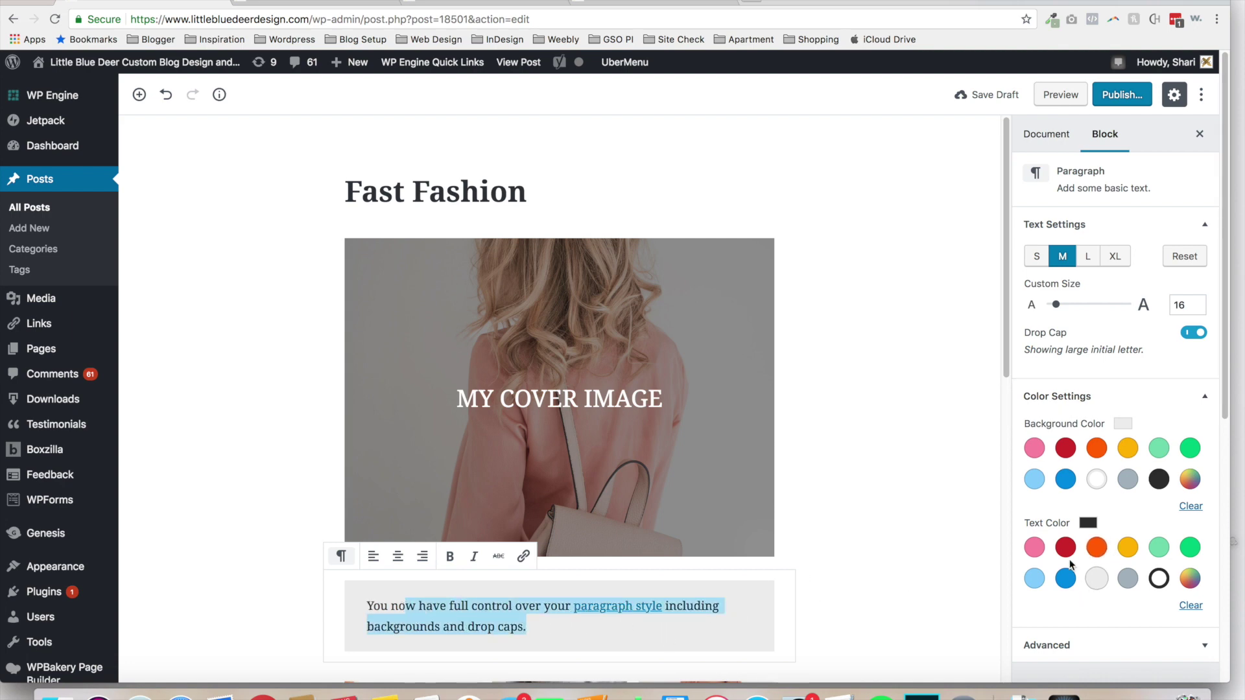
{"action": "left_click", "coordinate": [1034, 547]}
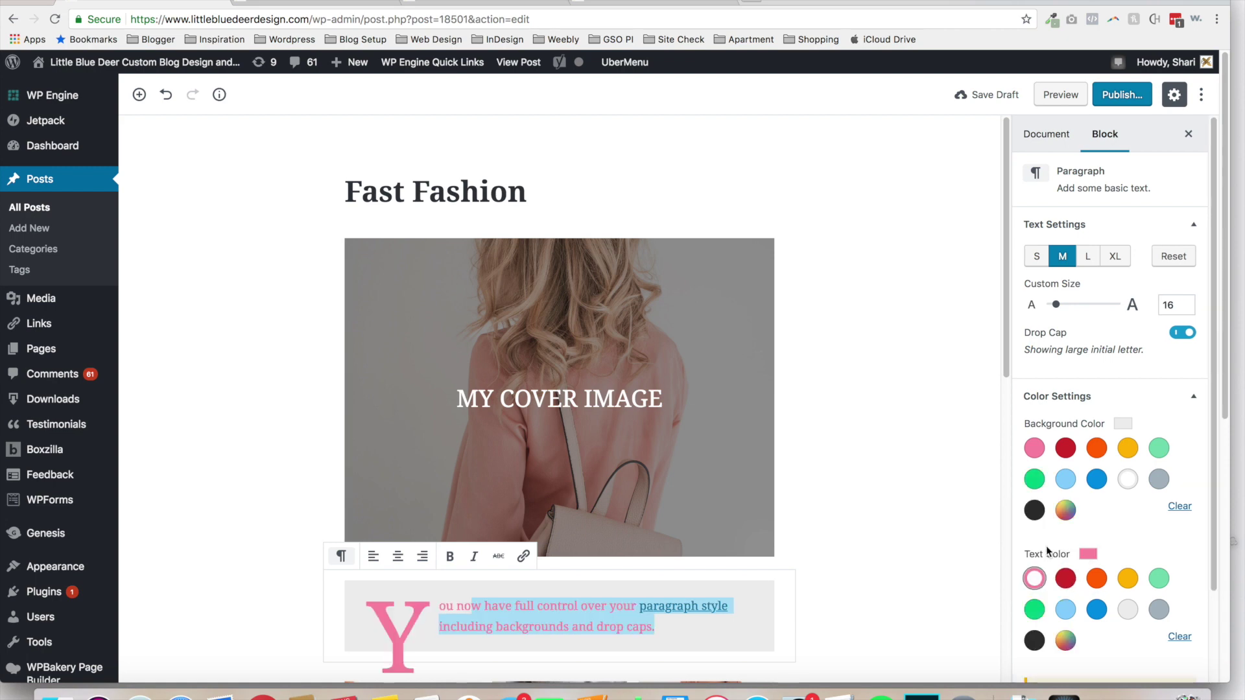
{"action": "left_click", "coordinate": [1034, 640]}
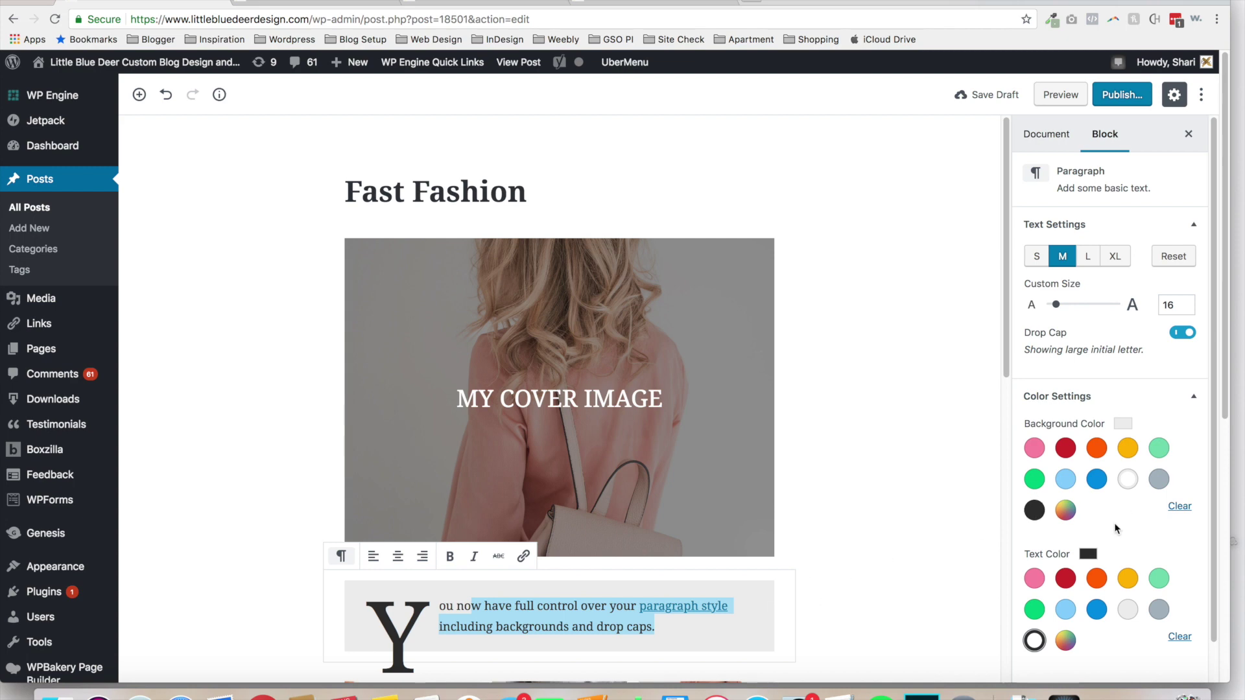
{"action": "left_click", "coordinate": [1115, 528]}
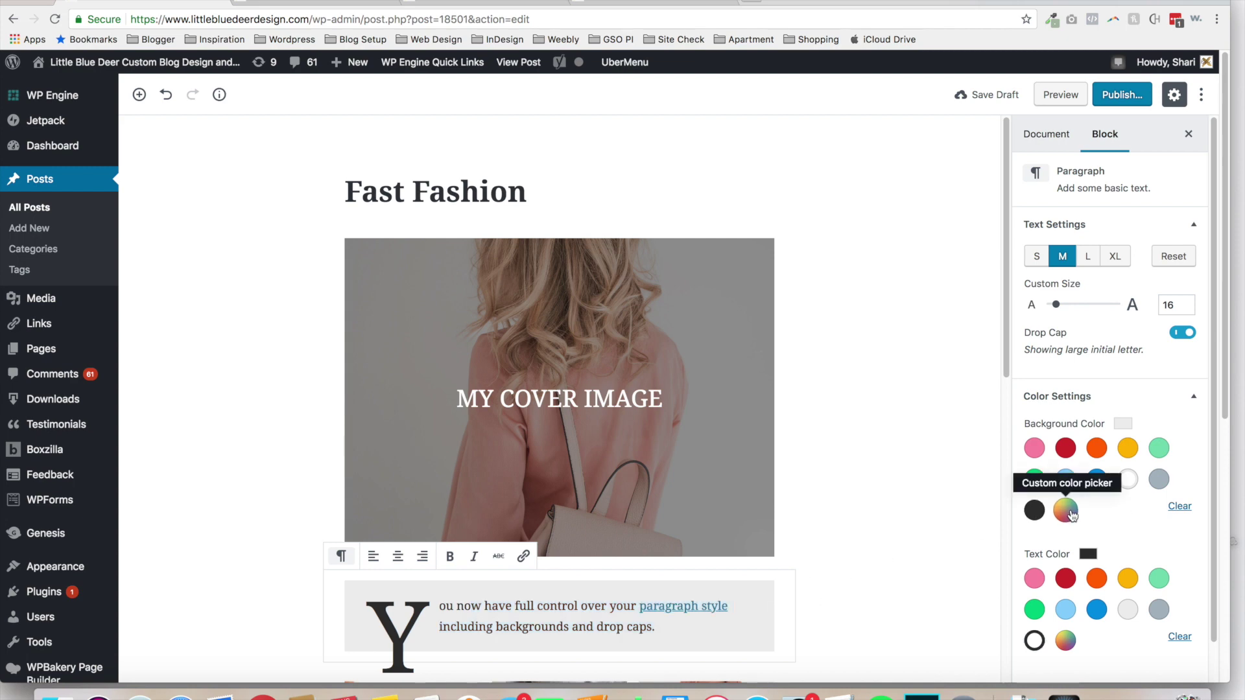
Inspect the paragraph's custom background color picker and check the paragraph in the post preview
{"action": "left_click", "coordinate": [1071, 513]}
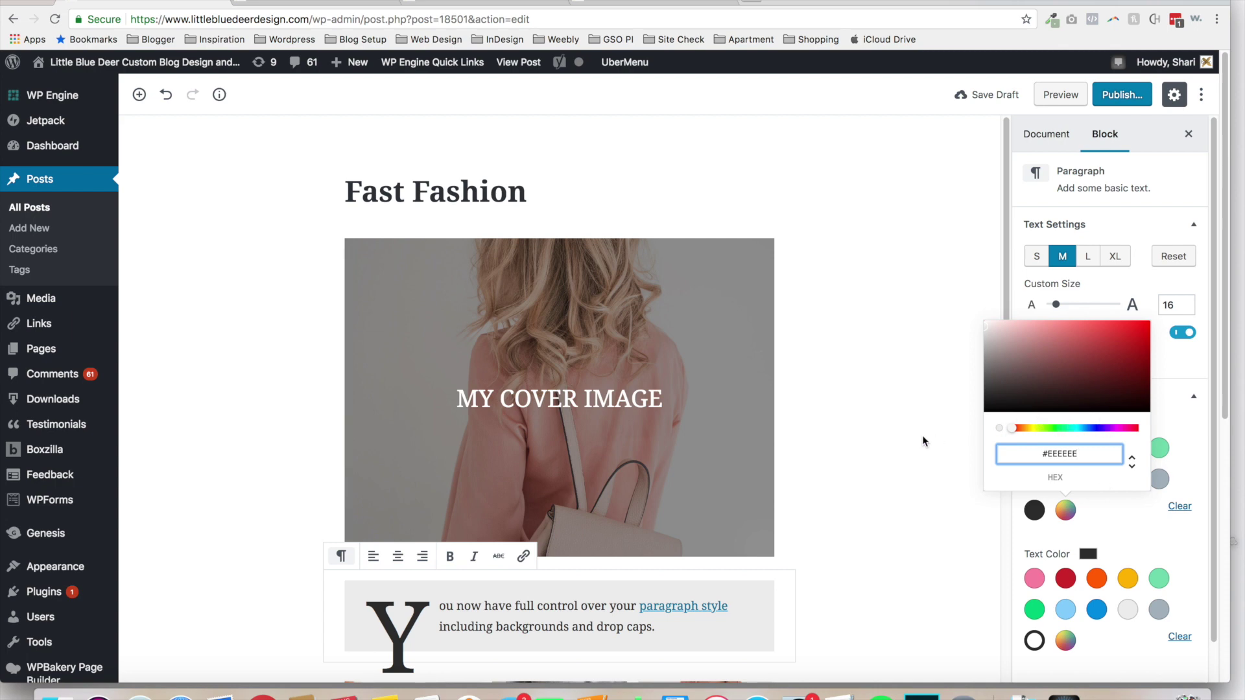
{"action": "left_click", "coordinate": [893, 496]}
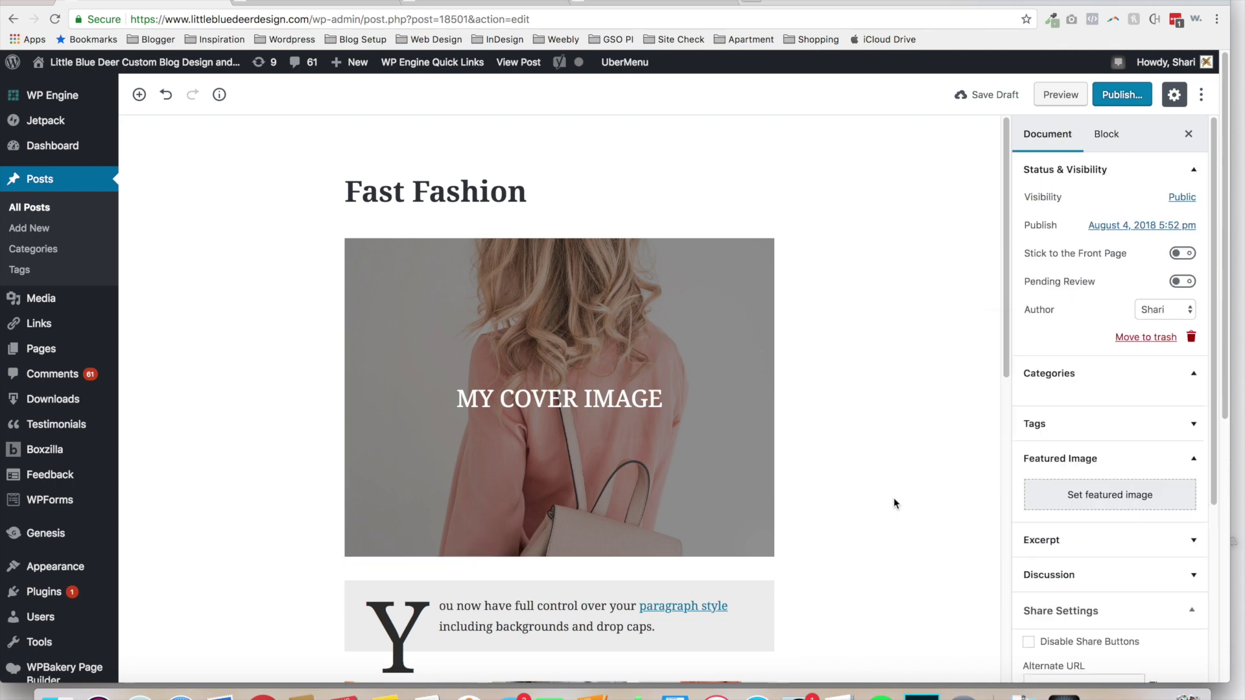
{"action": "left_click", "coordinate": [518, 61]}
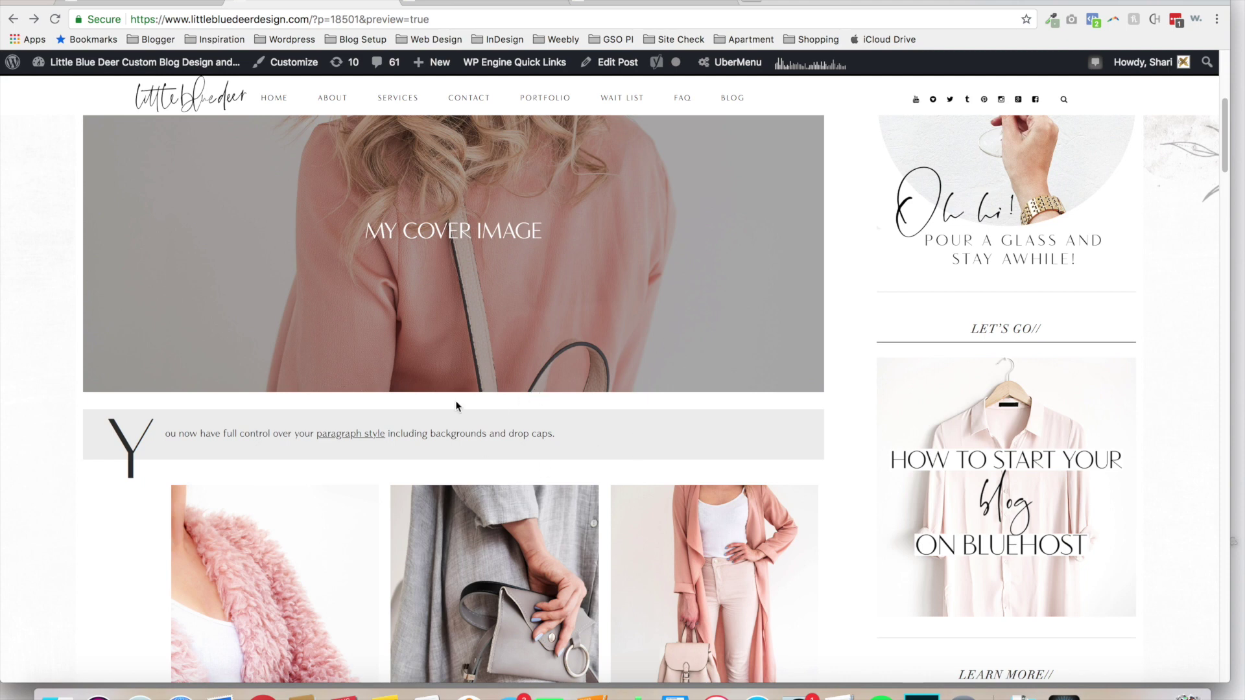
{"action": "left_click", "coordinate": [618, 61]}
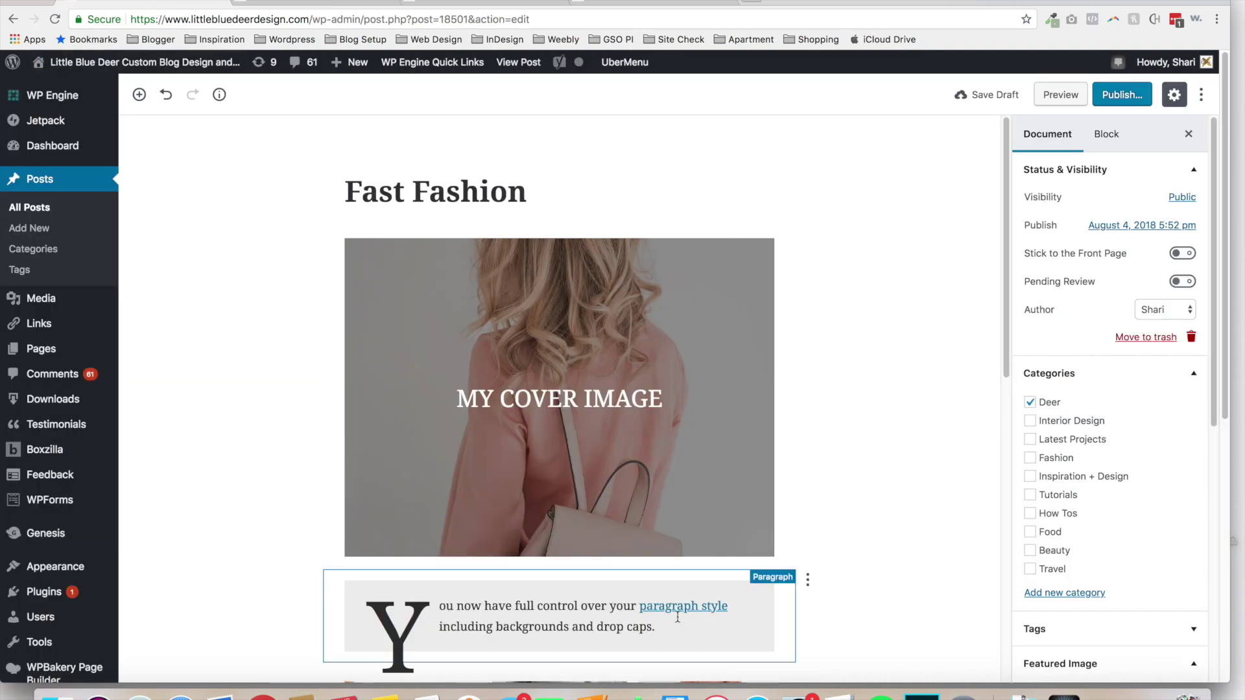
{"action": "left_click", "coordinate": [523, 614]}
{"action": "left_click_drag", "start_coordinate": [511, 607], "coordinate": [451, 607]}
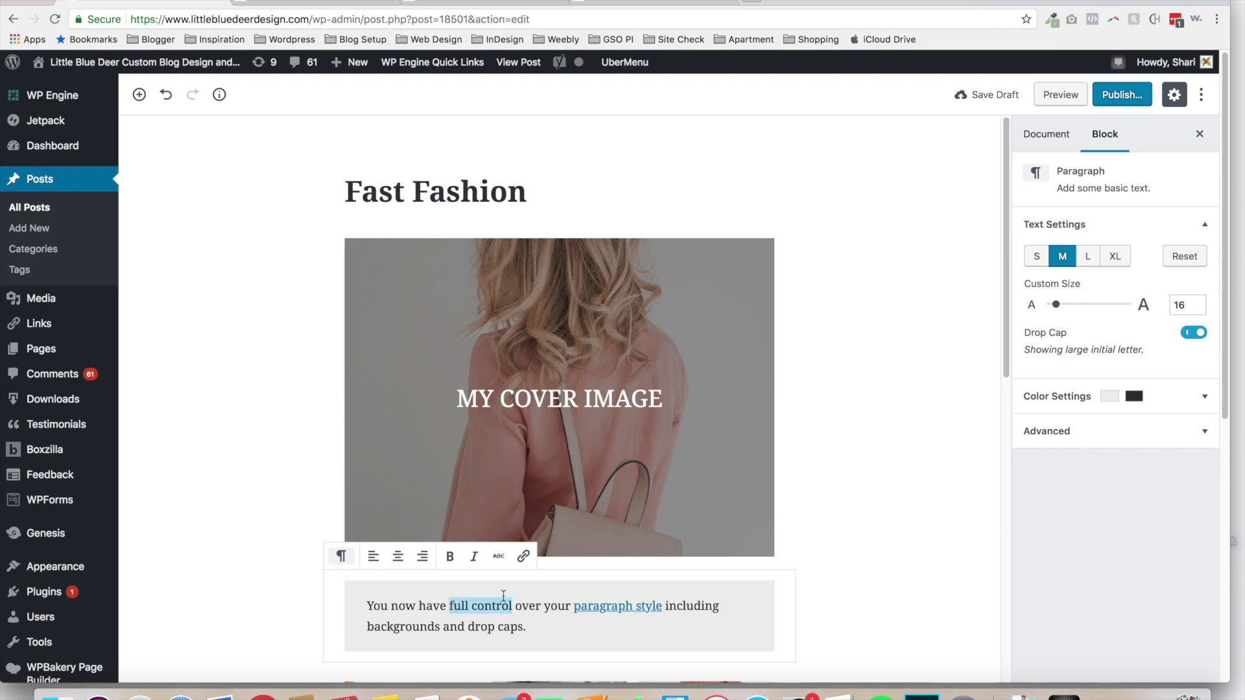
{"action": "left_click", "coordinate": [524, 556]}
{"action": "type", "text": "htt"}
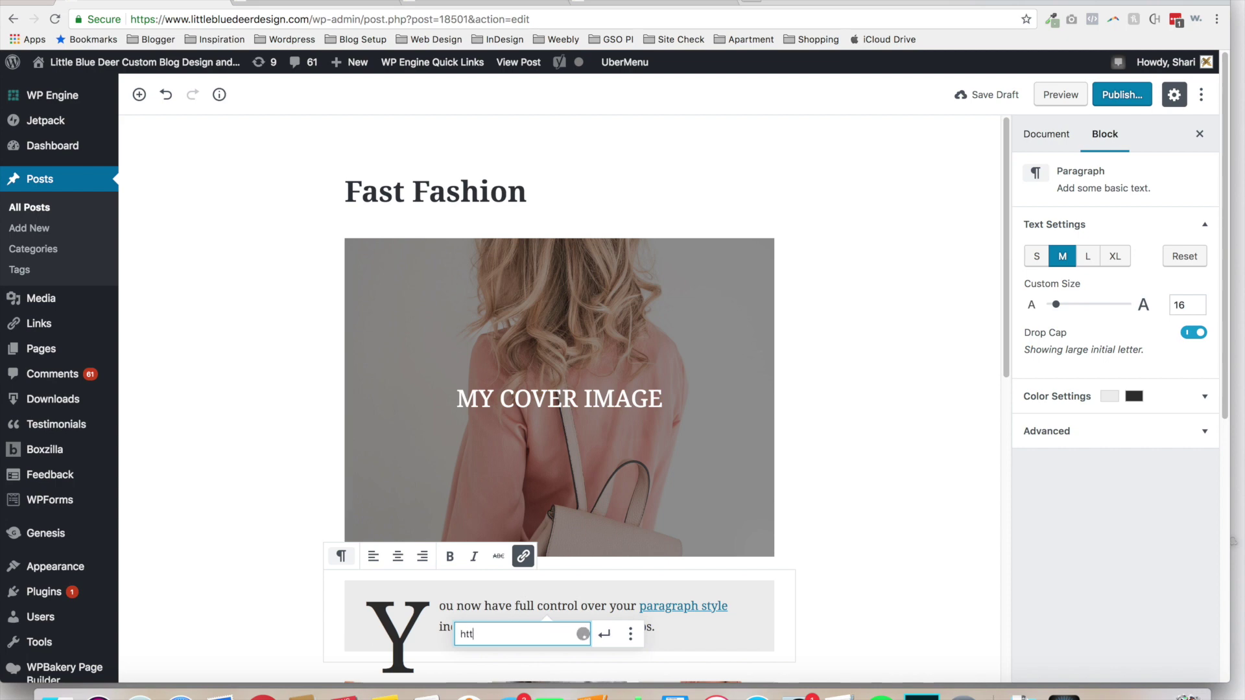
{"action": "type", "text": "ps://littlebluedeer.com"}
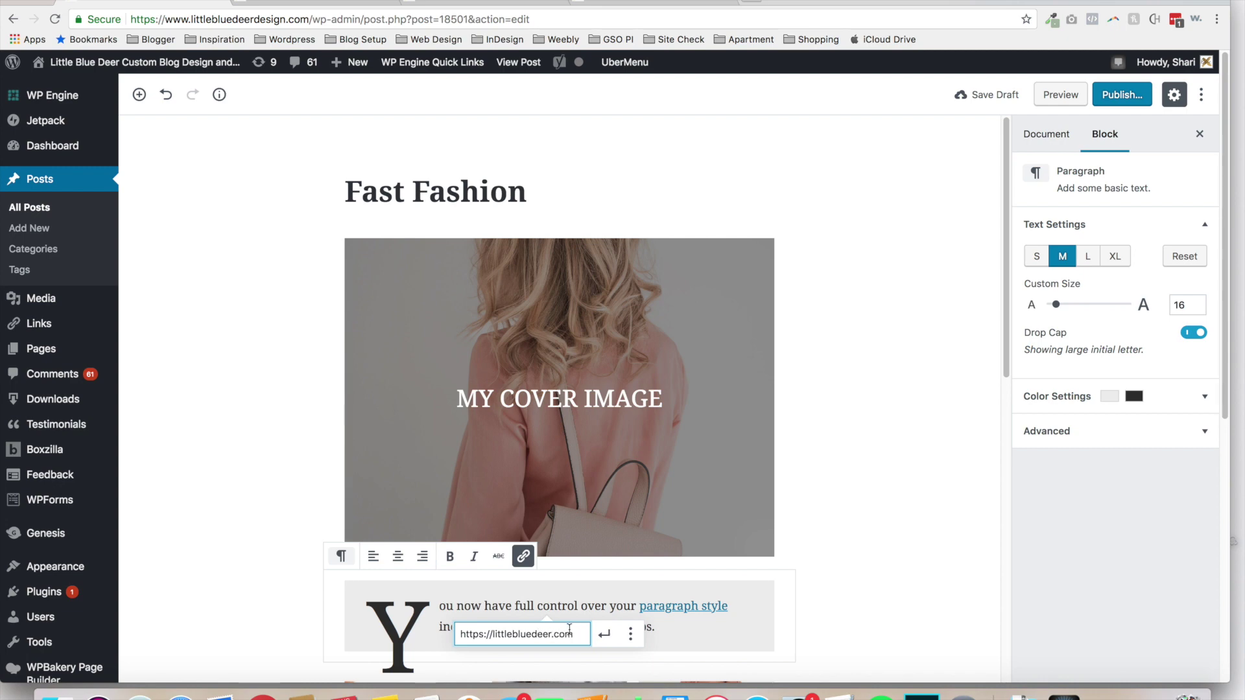
{"action": "left_click", "coordinate": [605, 635]}
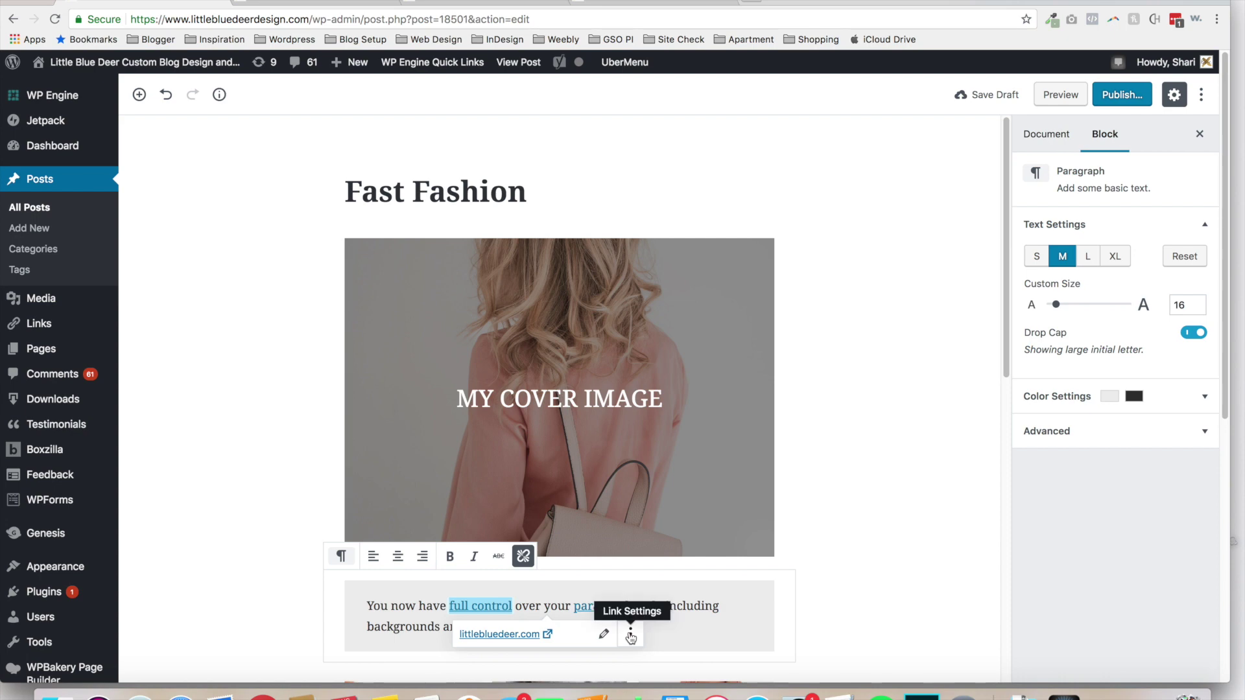
Try the option to open the "full control" link in a new window and switch it back off
{"action": "left_click", "coordinate": [630, 635]}
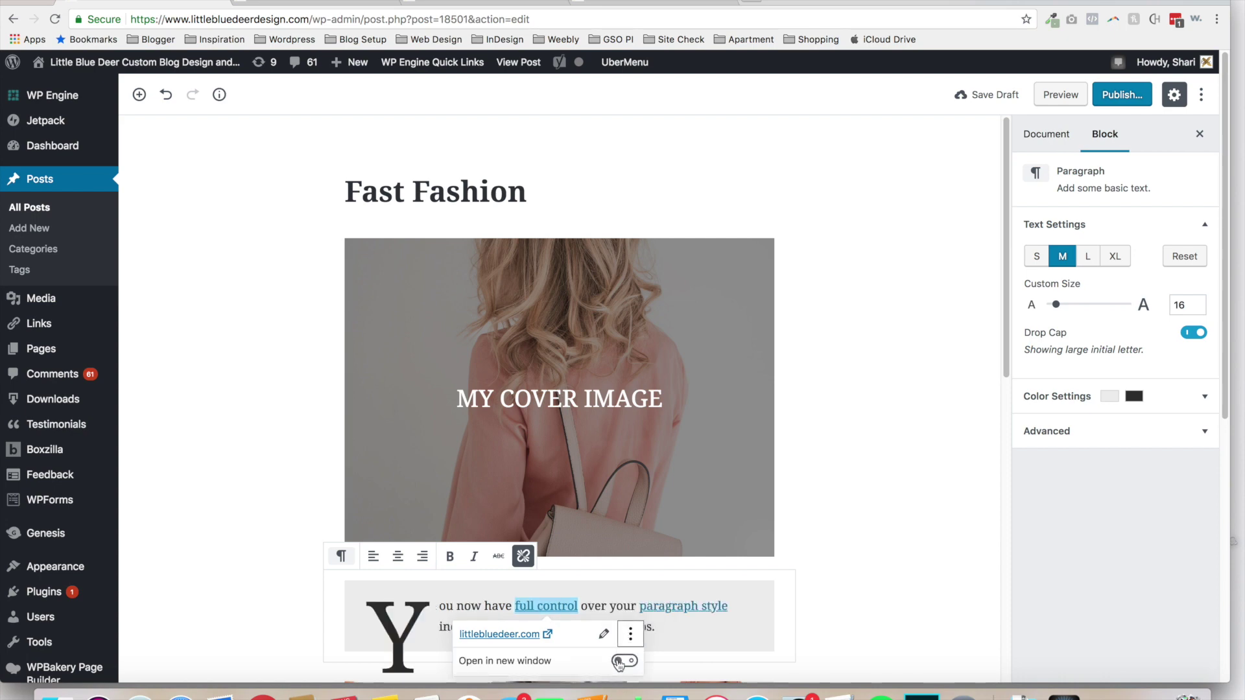
{"action": "left_click", "coordinate": [619, 663]}
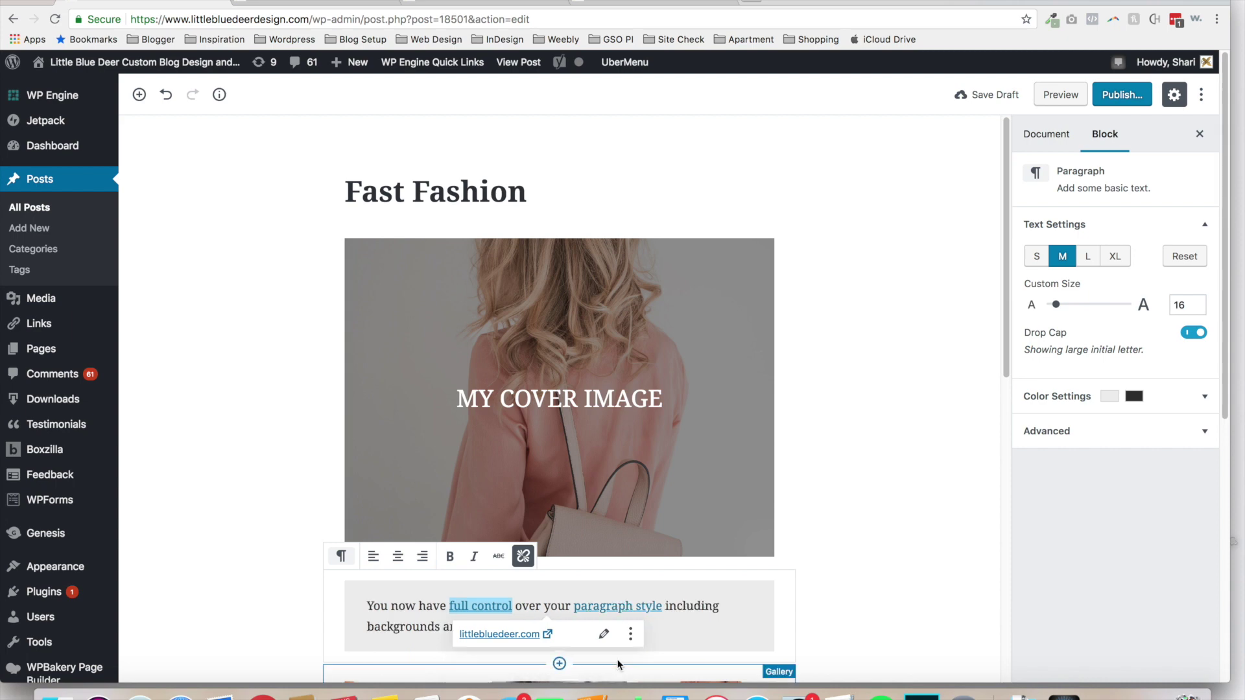
{"action": "left_click", "coordinate": [629, 637]}
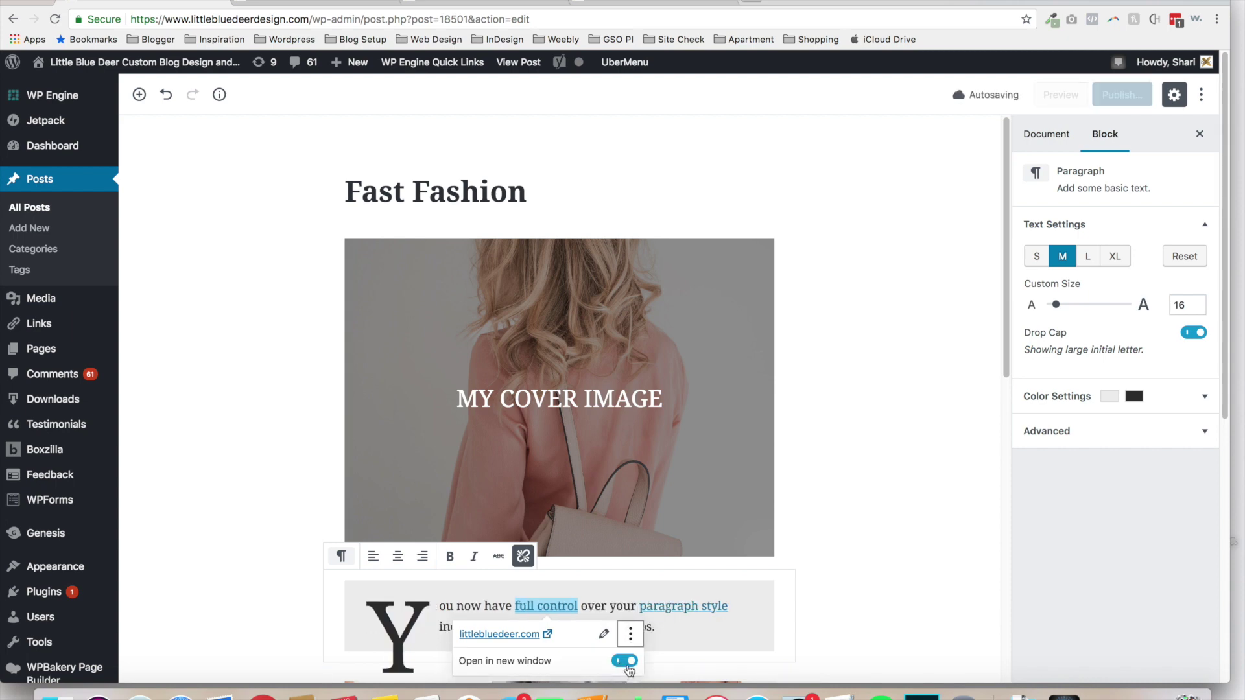
{"action": "left_click", "coordinate": [626, 665]}
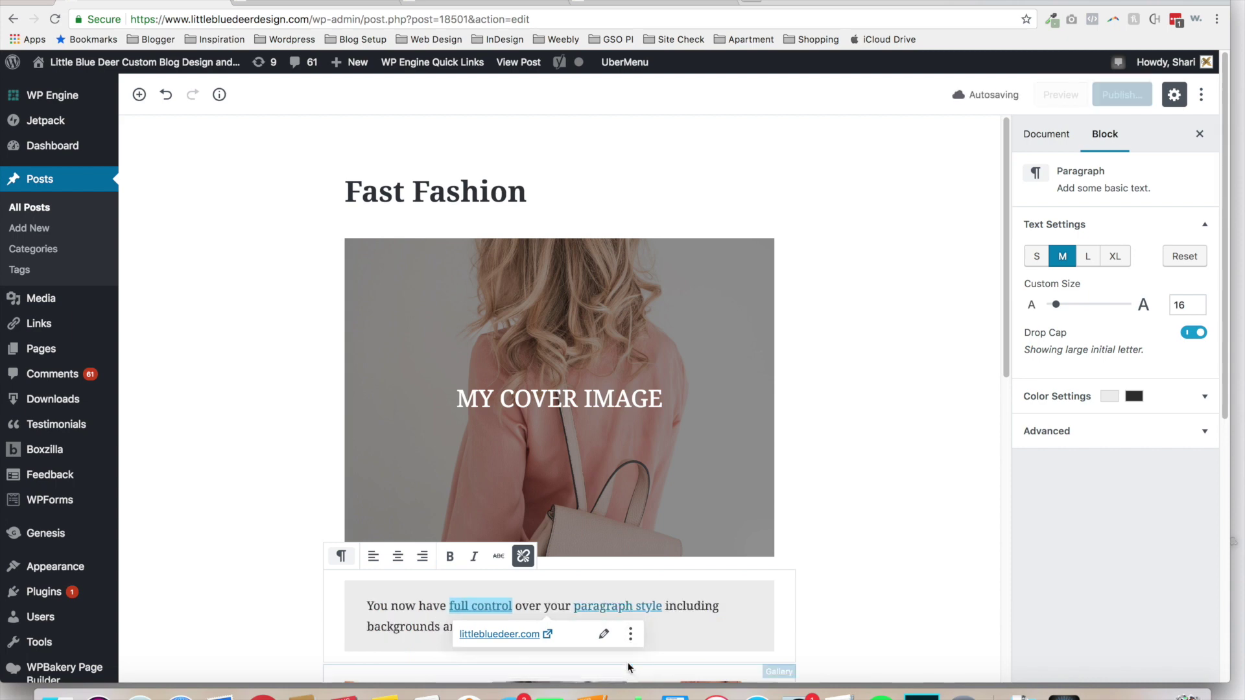
{"action": "left_click", "coordinate": [827, 597]}
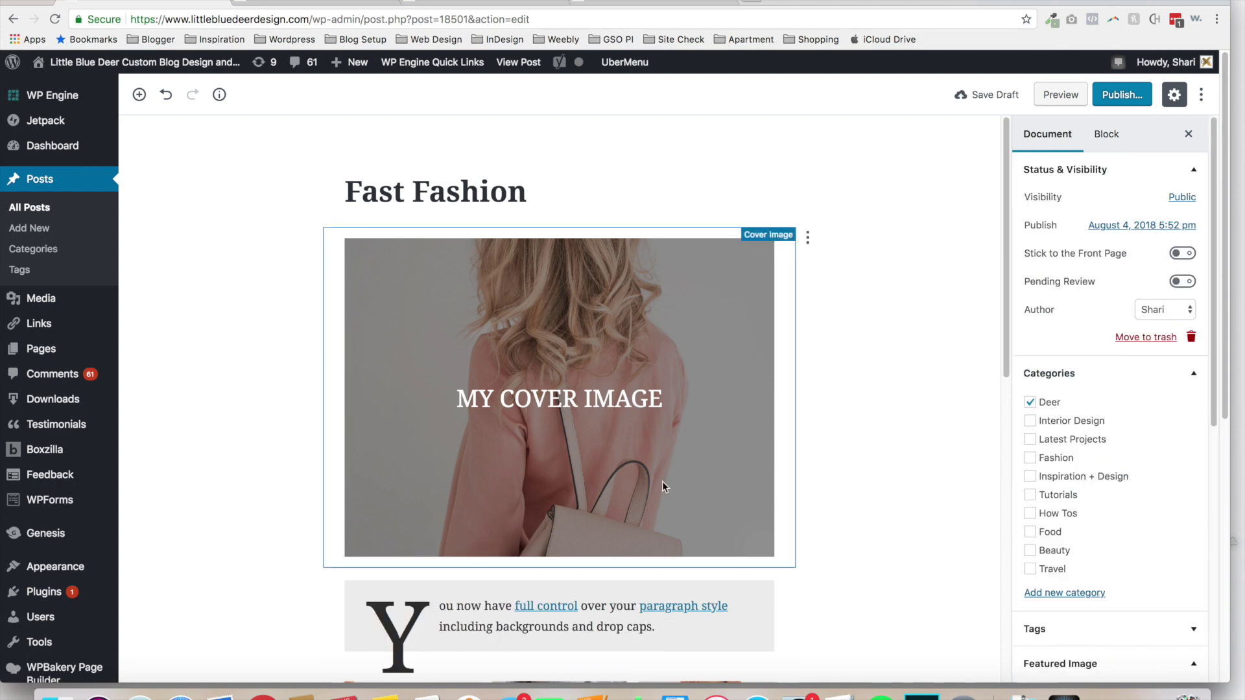
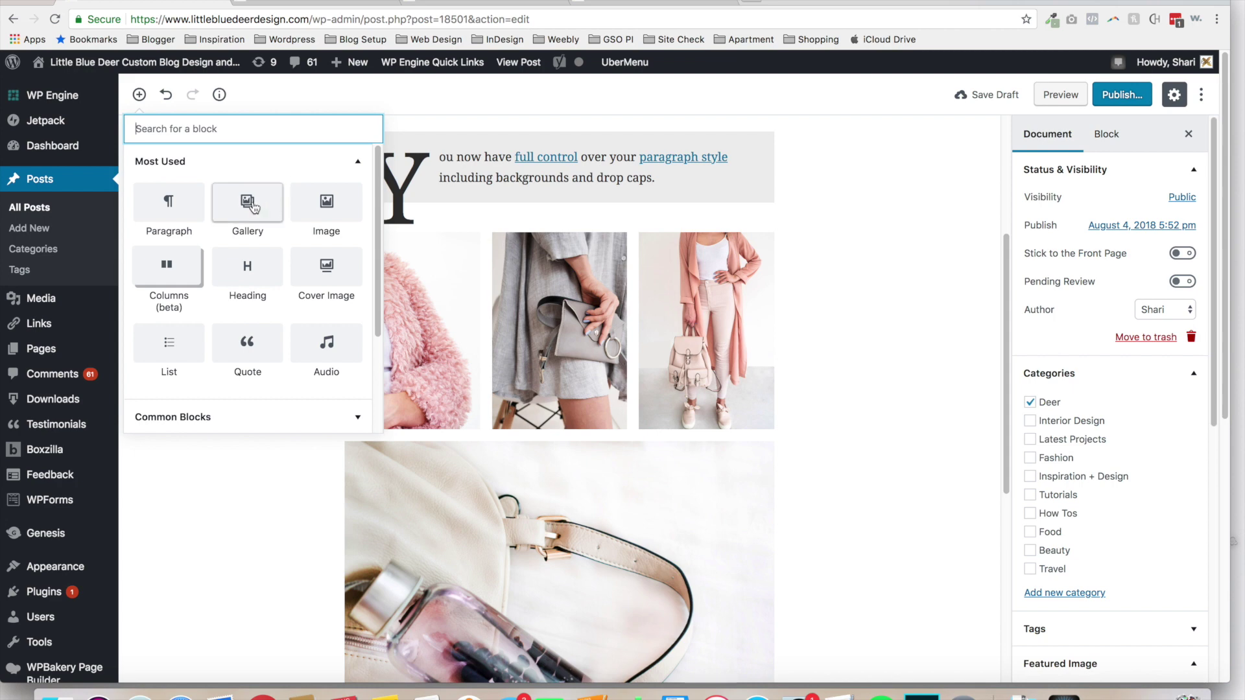
Add a gallery block at the end of the post with the media library images I5.jpg, I36.jpg and I39.jpg
{"action": "left_click", "coordinate": [252, 203]}
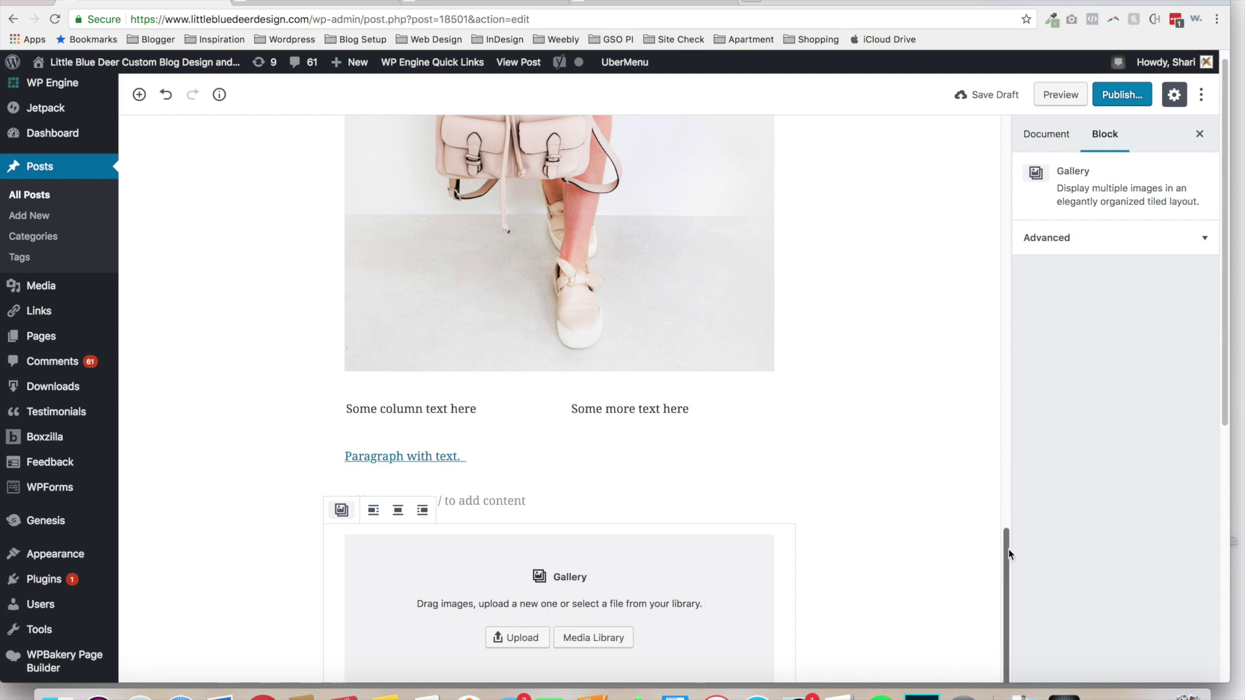
{"action": "left_click_drag", "start_coordinate": [1009, 549], "coordinate": [997, 605]}
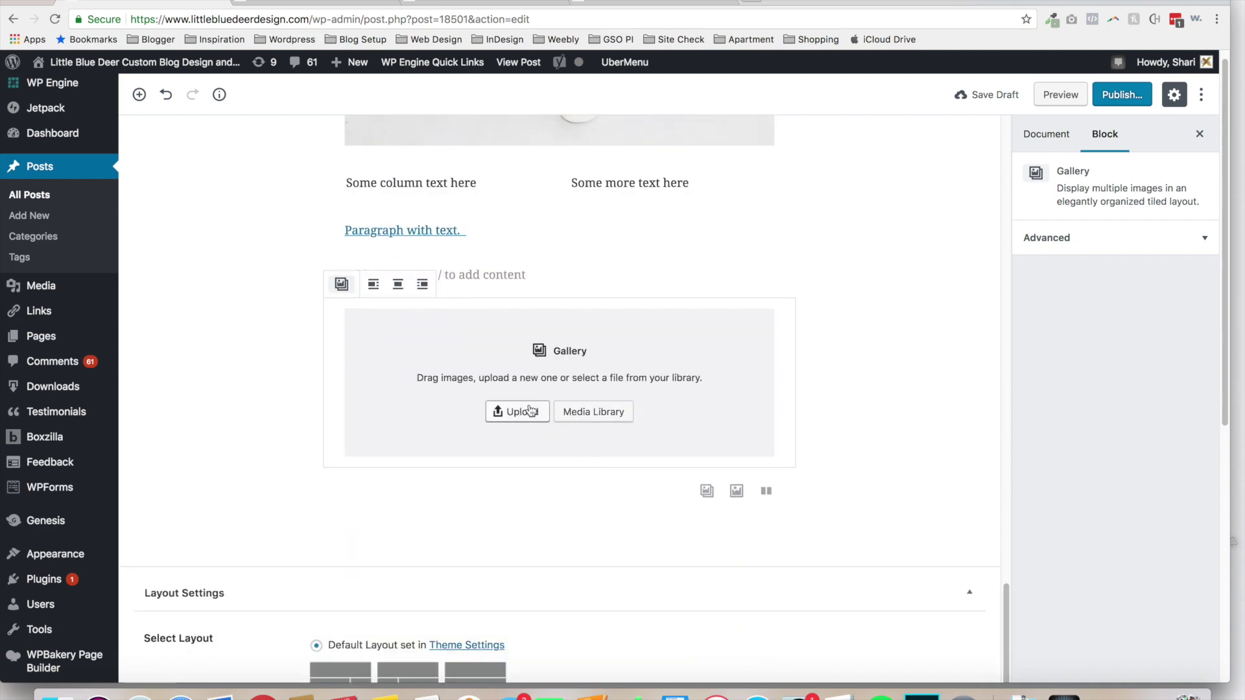
{"action": "left_click", "coordinate": [607, 412]}
{"action": "left_click", "coordinate": [458, 356]}
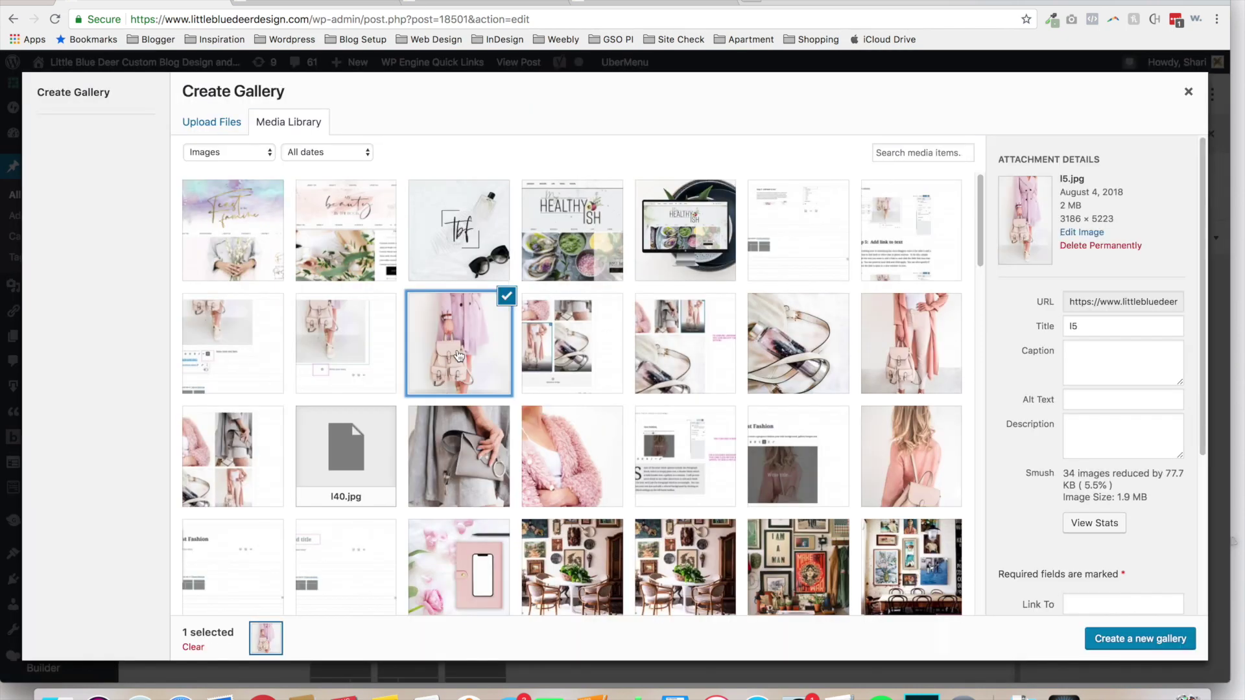
{"action": "left_click", "coordinate": [567, 455]}
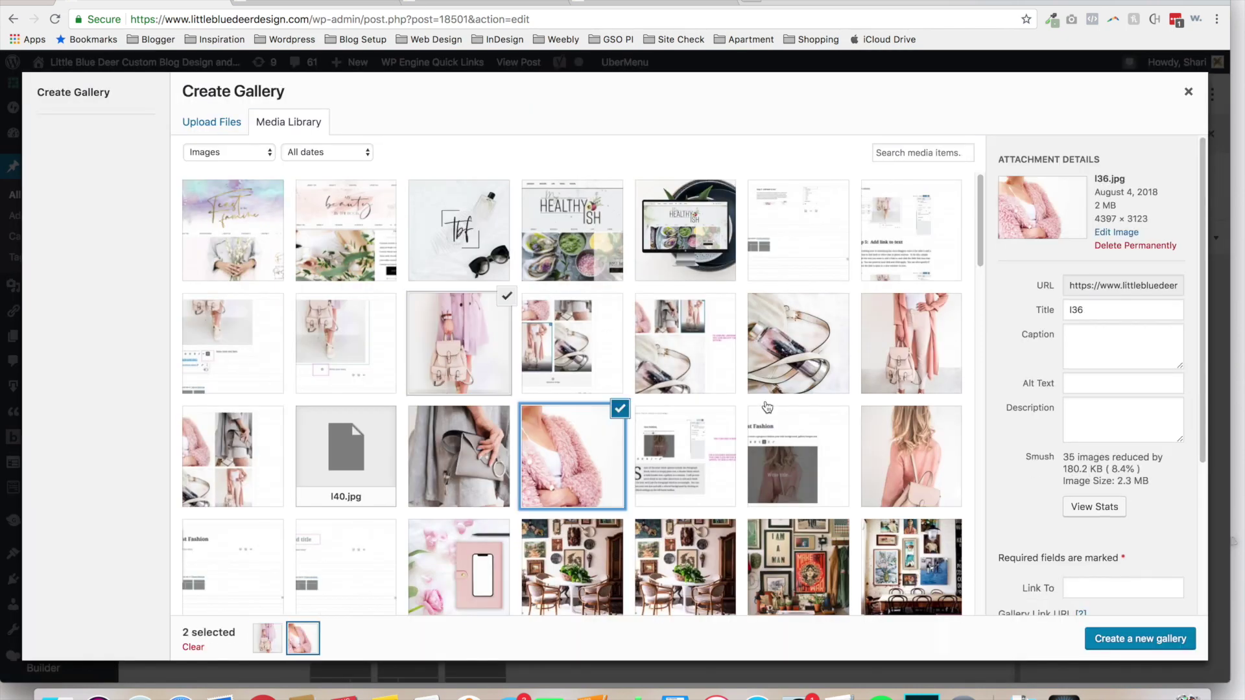
{"action": "left_click", "coordinate": [794, 366]}
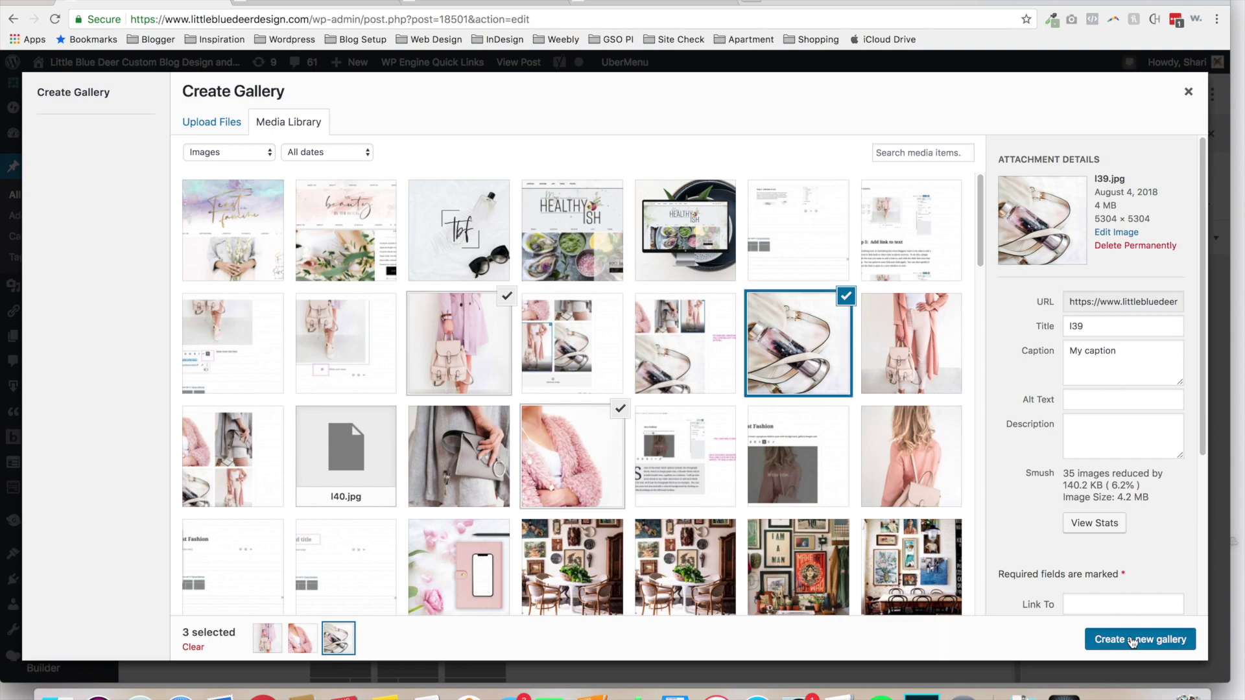
{"action": "left_click", "coordinate": [1132, 642]}
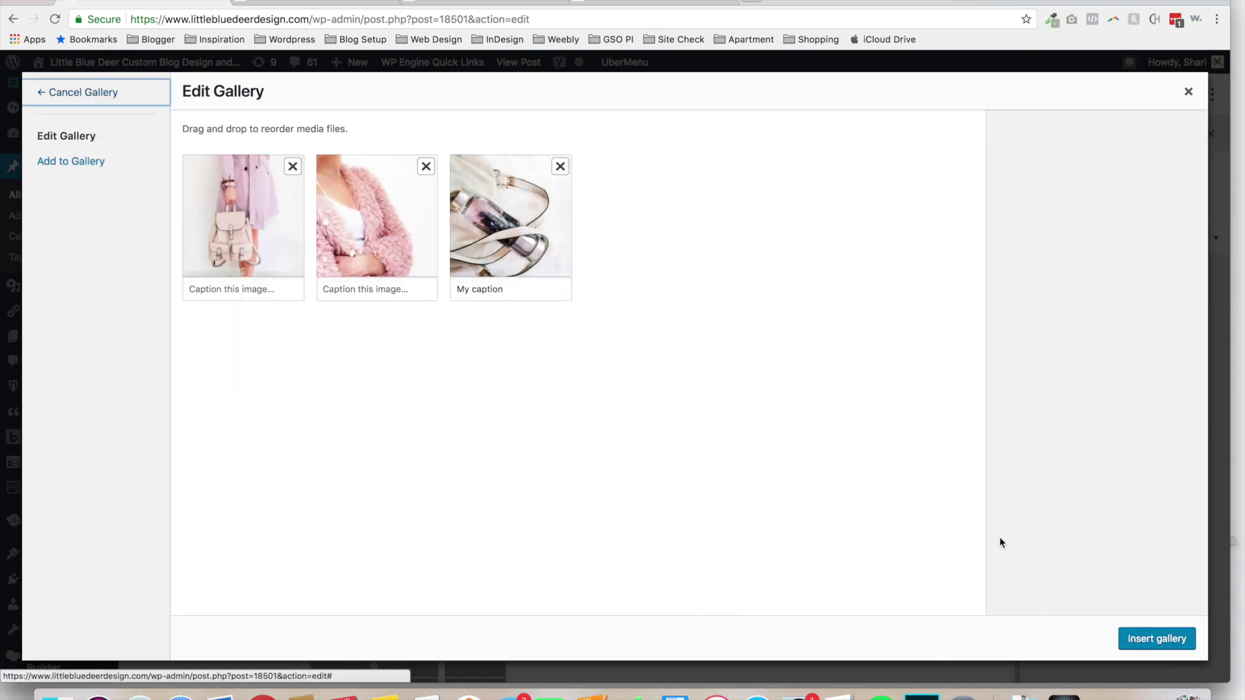
{"action": "left_click", "coordinate": [1132, 640]}
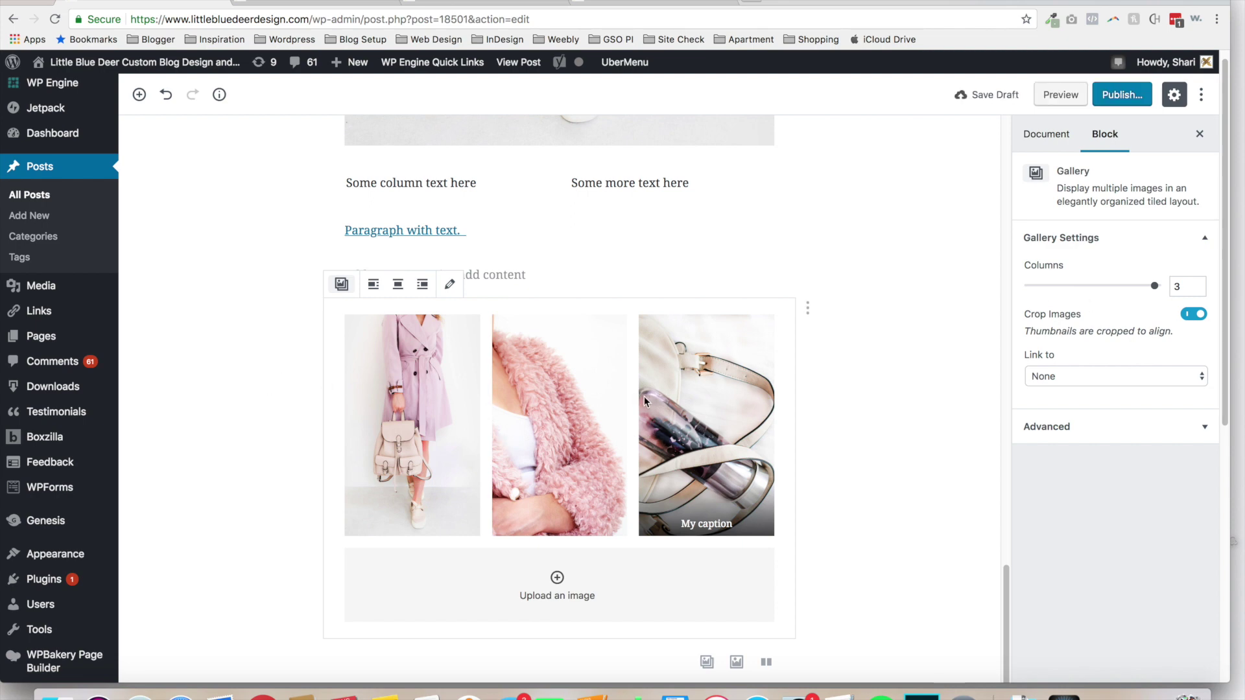
Set the new gallery's number of columns to 2
{"action": "double_click", "coordinate": [1176, 286]}
{"action": "type", "text": "2"}
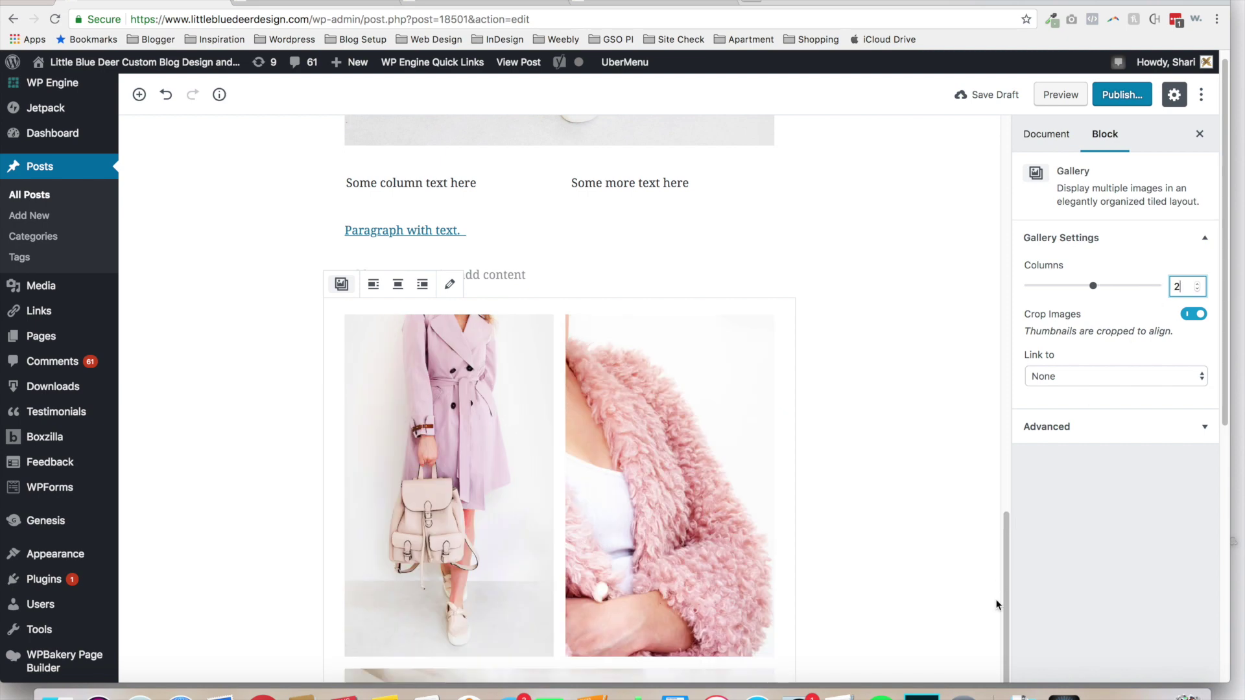
Set the new gallery's columns to 3 and try turning its image cropping off and back on
{"action": "left_click", "coordinate": [1006, 524]}
{"action": "left_click_drag", "start_coordinate": [1005, 524], "coordinate": [995, 617]}
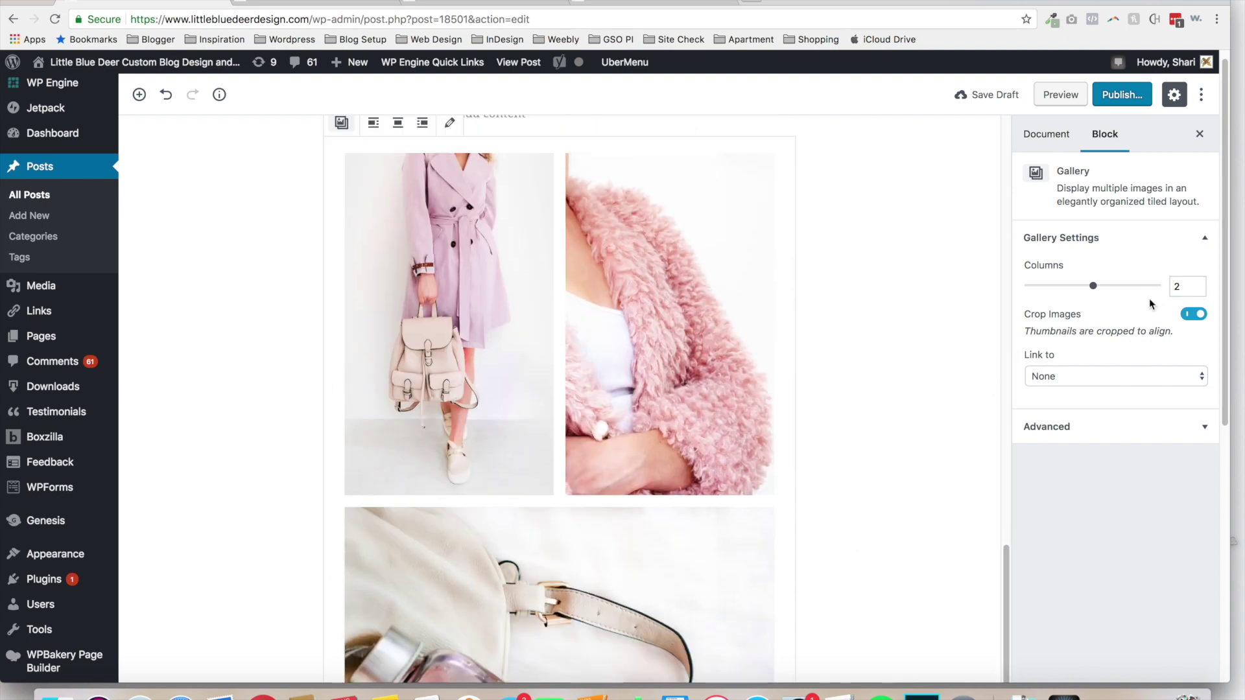
{"action": "double_click", "coordinate": [1171, 287]}
{"action": "type", "text": "3"}
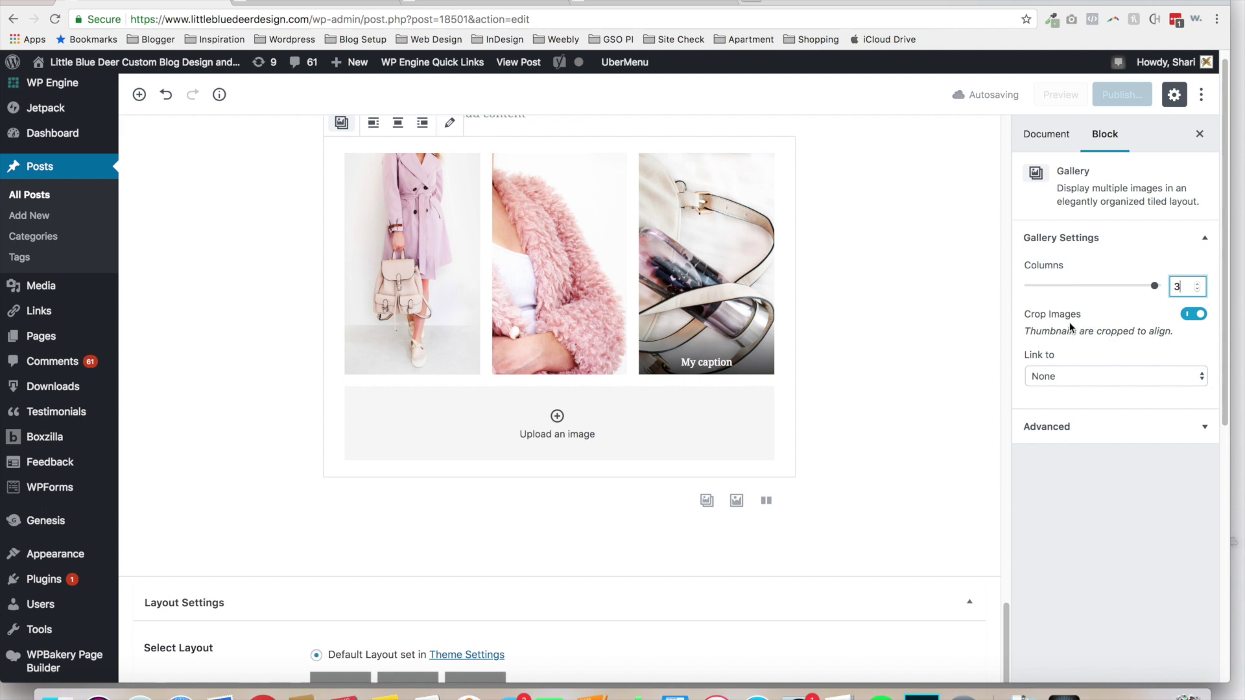
{"action": "left_click", "coordinate": [1201, 316]}
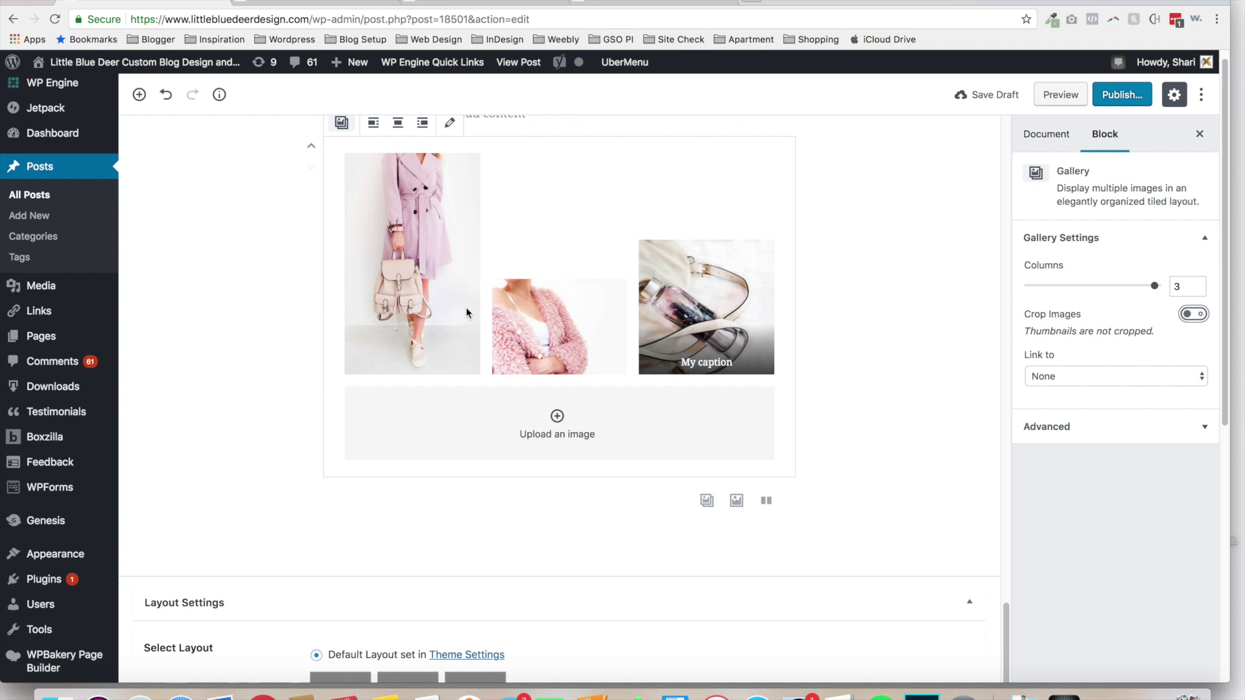
{"action": "left_click", "coordinate": [1191, 317]}
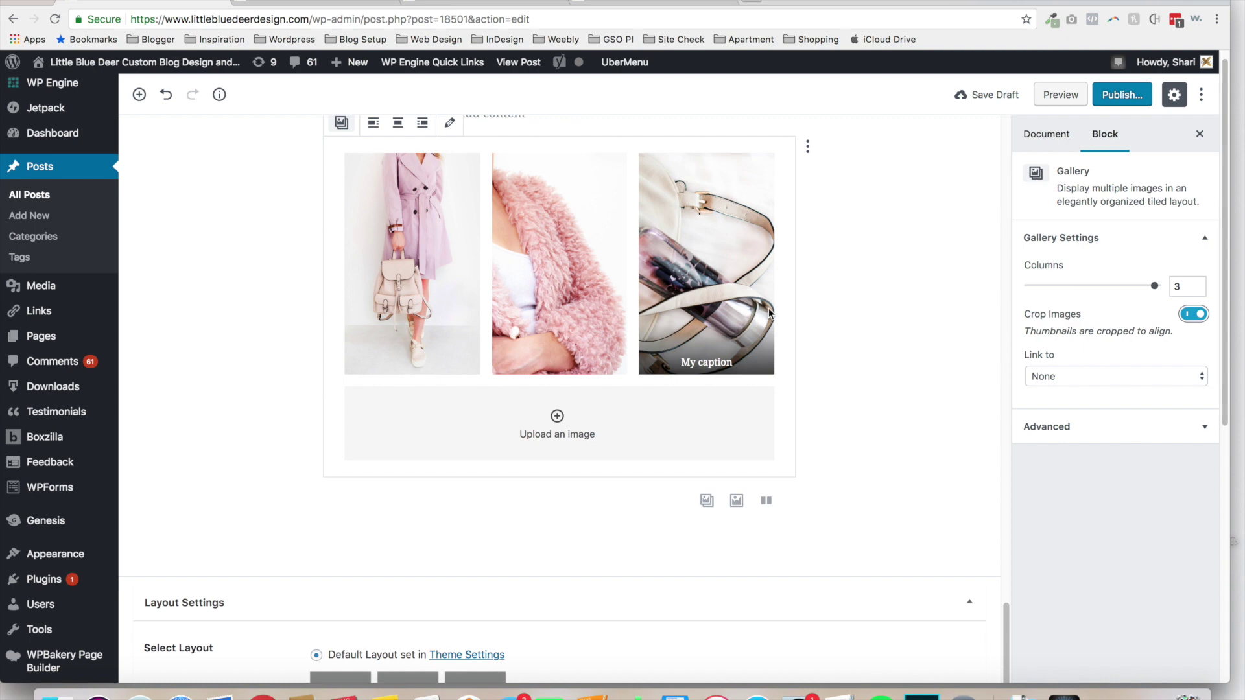
Edit the new gallery to caption its middle image "New Caption Pretty Sweater" and update the gallery
{"action": "left_click", "coordinate": [605, 280]}
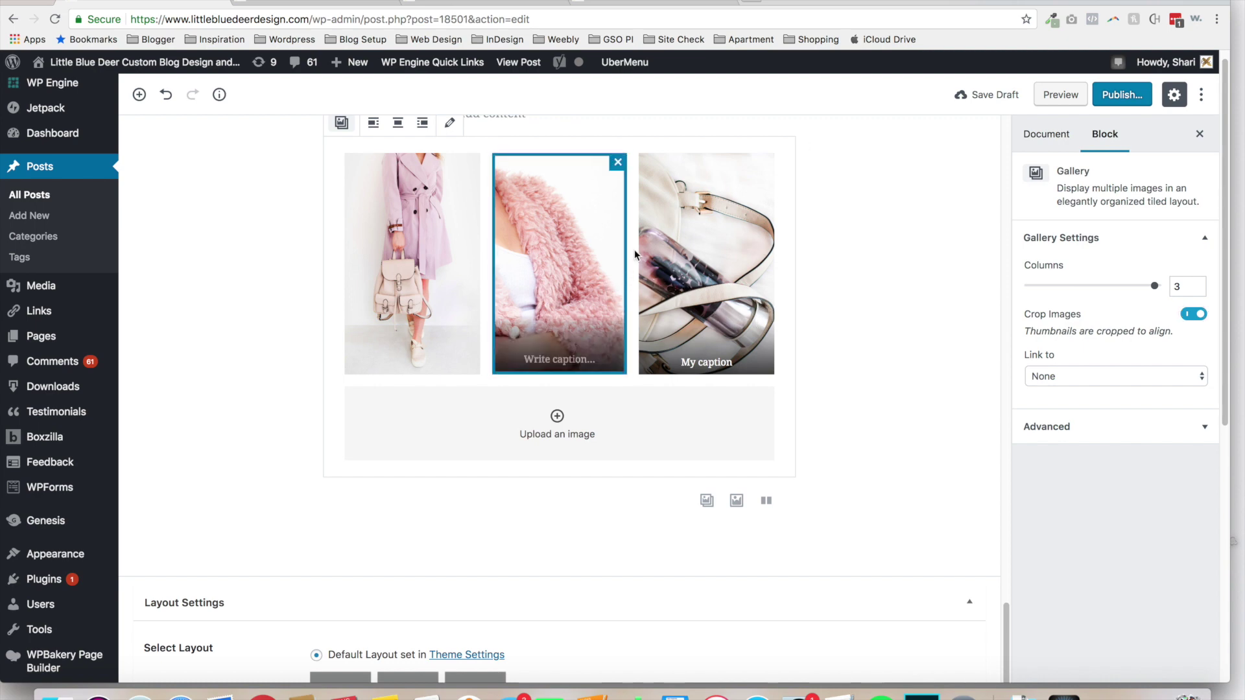
{"action": "left_click", "coordinate": [451, 125]}
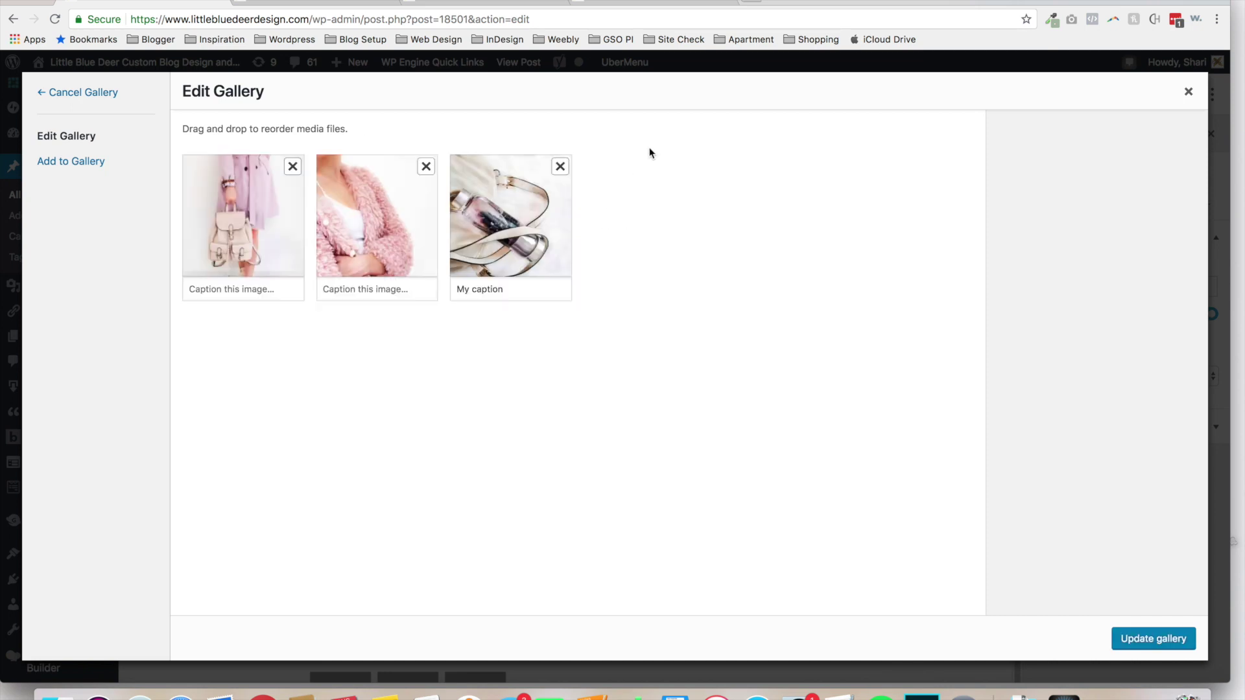
{"action": "left_click", "coordinate": [397, 291]}
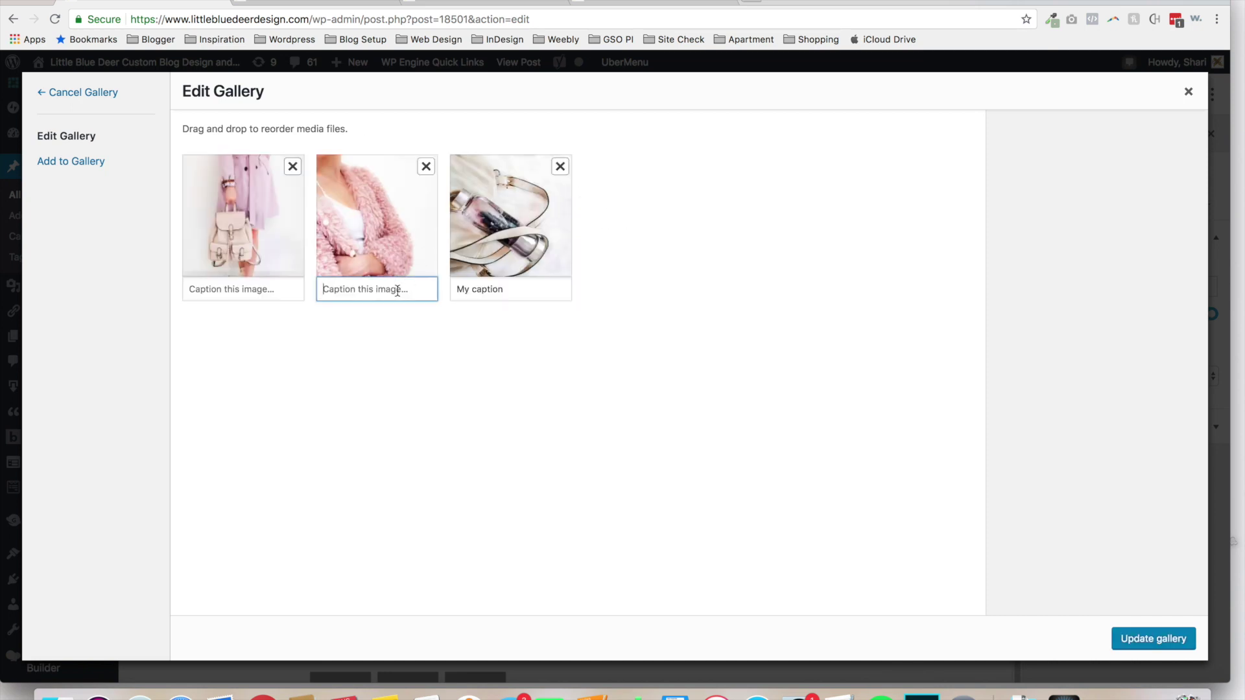
{"action": "type", "text": "New Capti"}
{"action": "type", "text": "on Pretty Sw"}
{"action": "type", "text": "eathe"}
{"action": "key", "text": "BackSpace"}
{"action": "key", "text": "BackSpace"}
{"action": "key", "text": "BackSpace"}
{"action": "type", "text": "ter"}
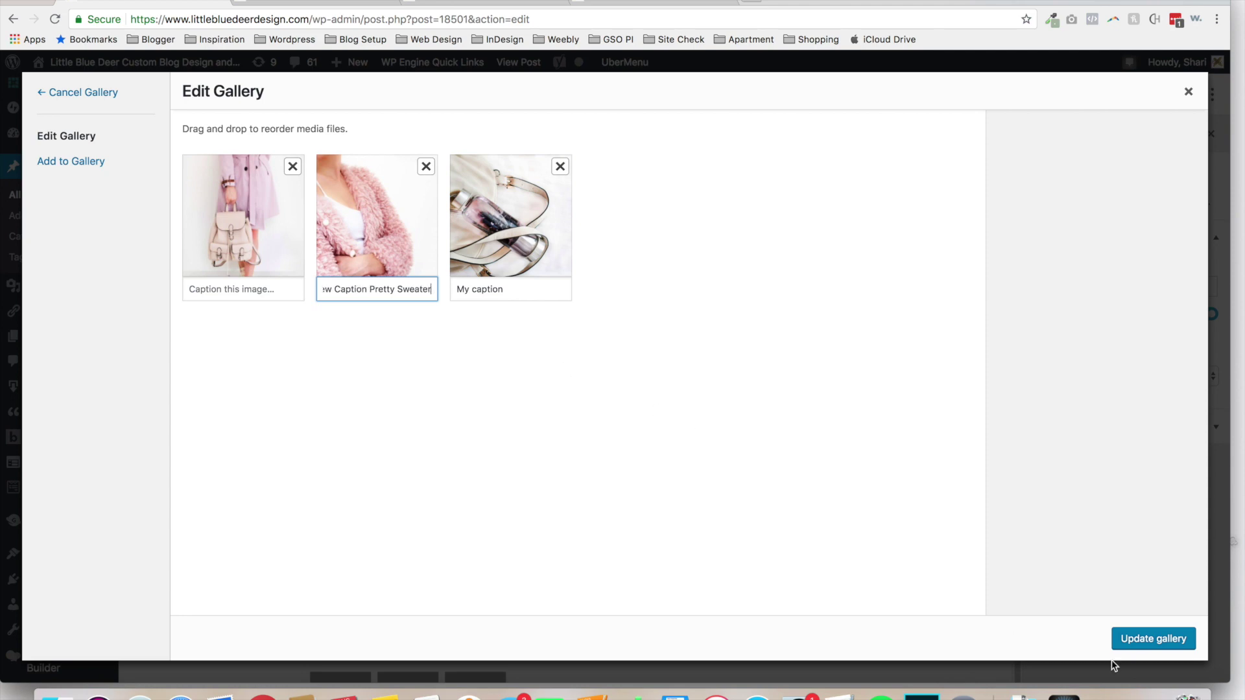
{"action": "left_click", "coordinate": [1139, 637]}
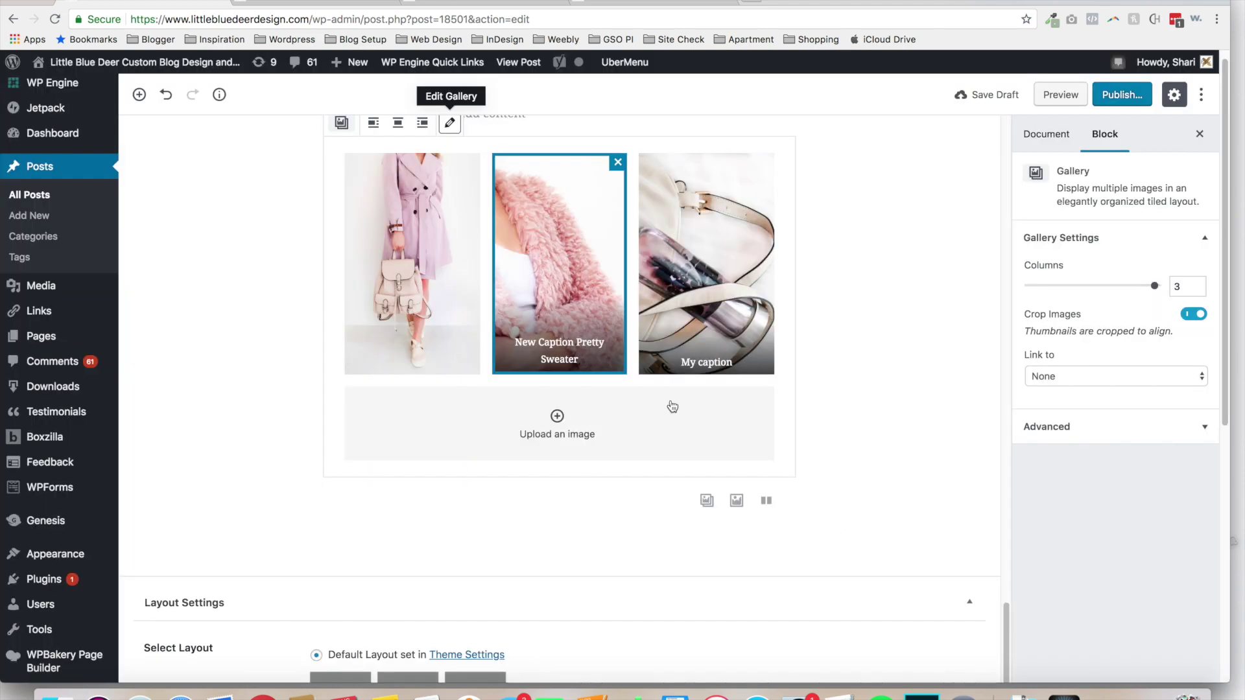
{"action": "left_click", "coordinate": [587, 357]}
{"action": "left_click_drag", "start_coordinate": [590, 356], "coordinate": [517, 344]}
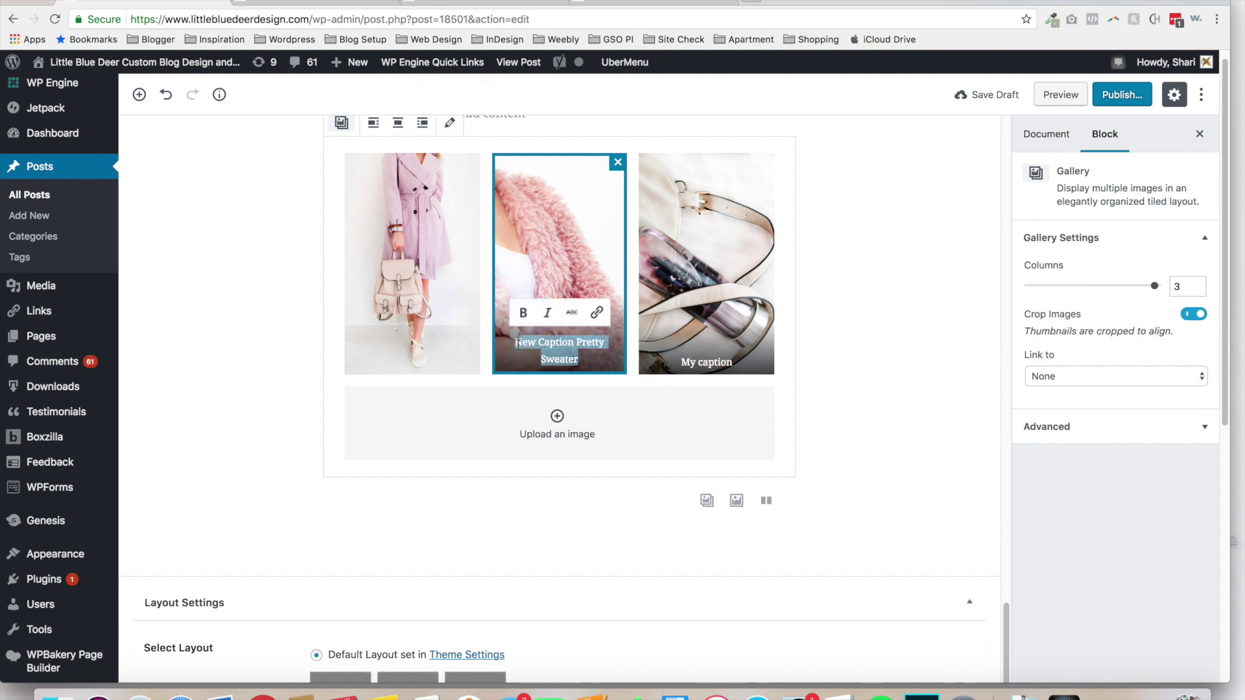
{"action": "left_click", "coordinate": [597, 314]}
{"action": "type", "text": "https://littlebludeer.com"}
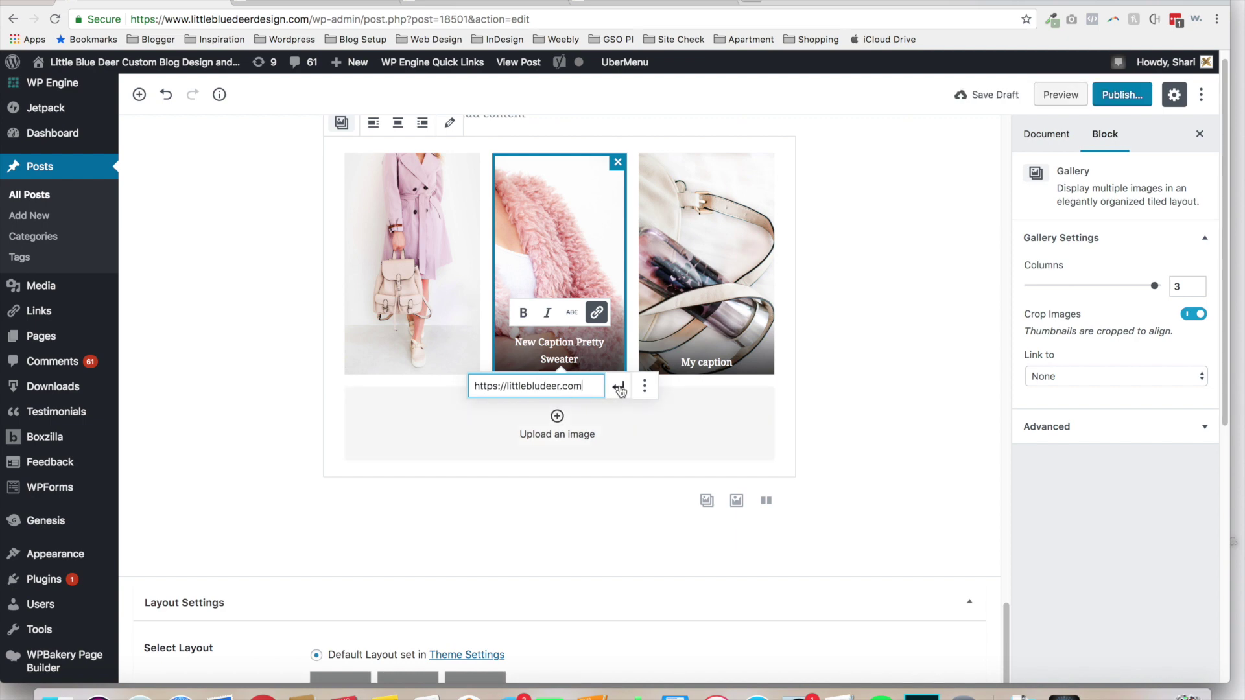
{"action": "left_click", "coordinate": [619, 387]}
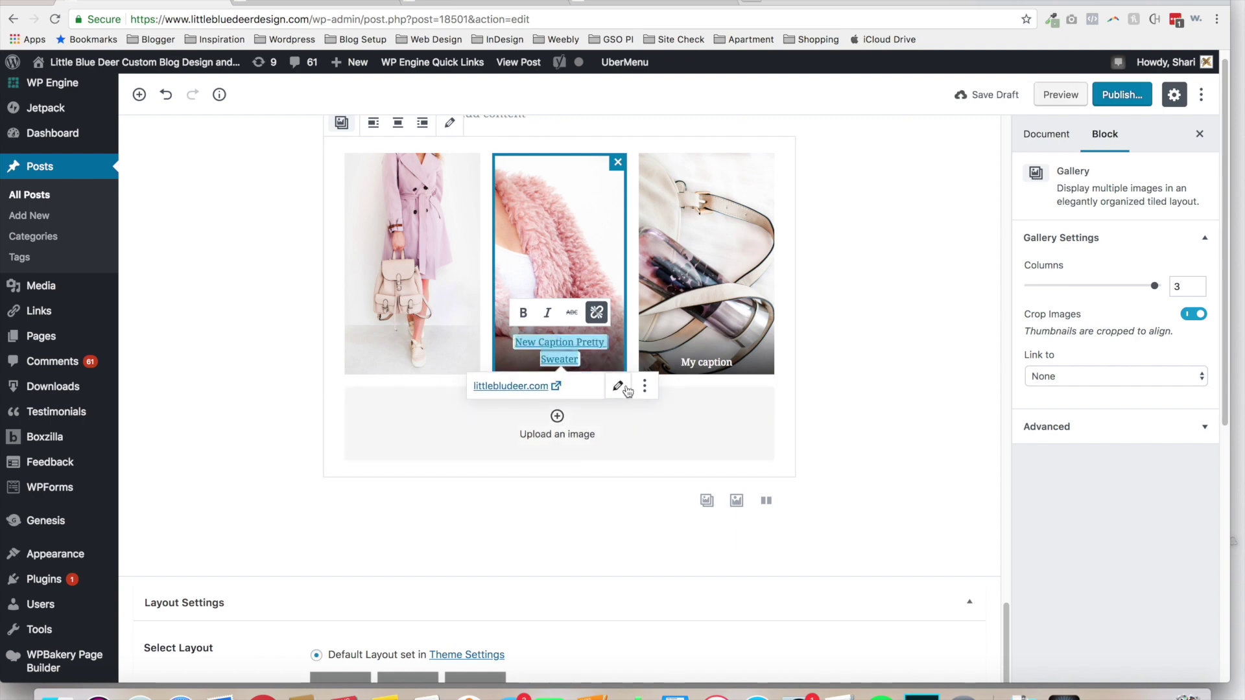
{"action": "left_click", "coordinate": [849, 341]}
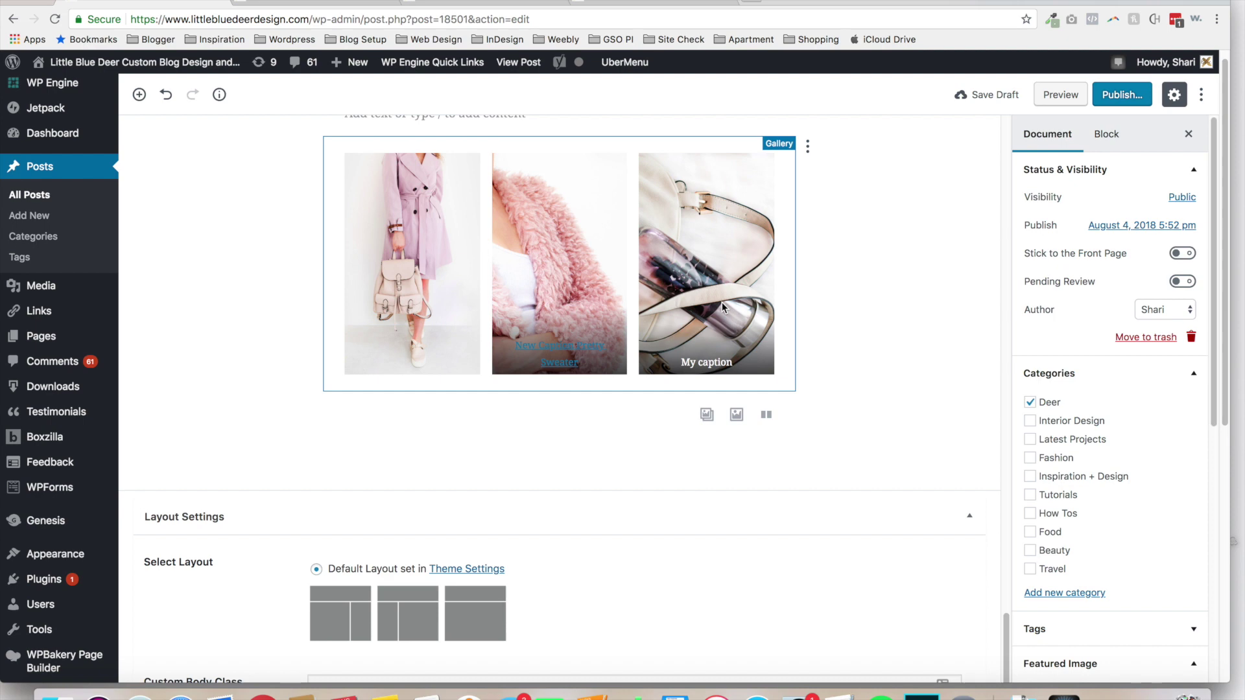
Examine the first gallery's large image in the post preview and return to the editor
{"action": "left_click", "coordinate": [349, 2]}
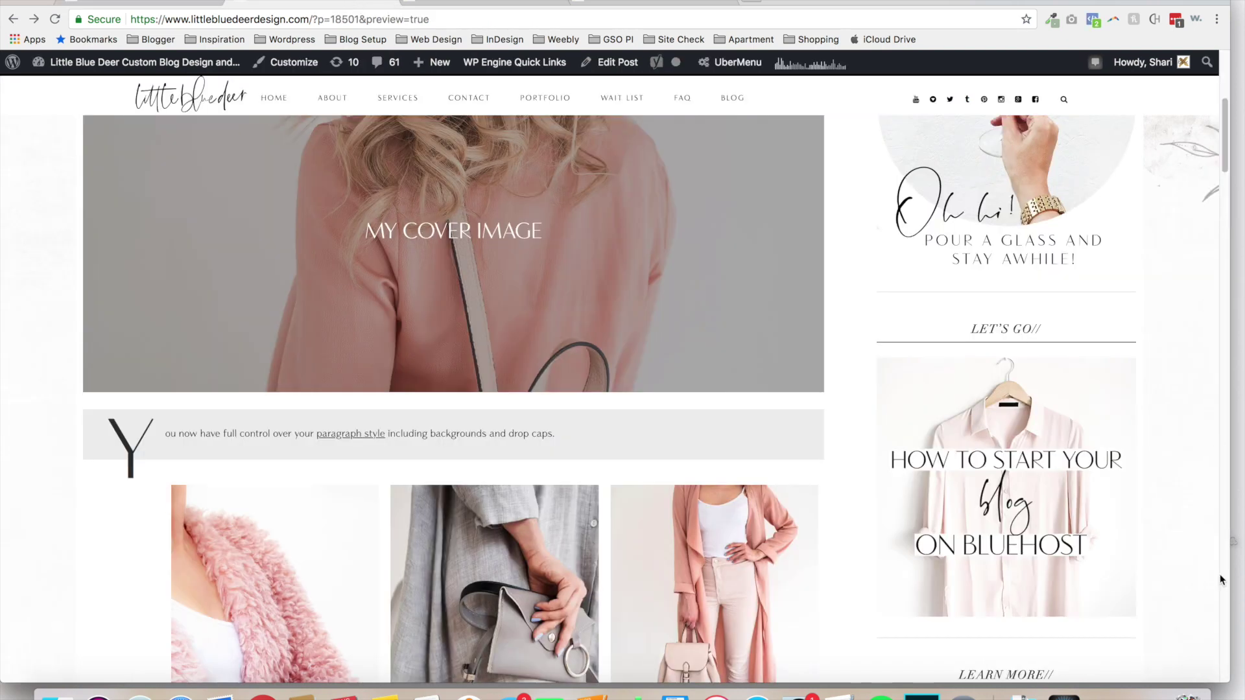
{"action": "left_click_drag", "start_coordinate": [1226, 156], "coordinate": [1200, 242]}
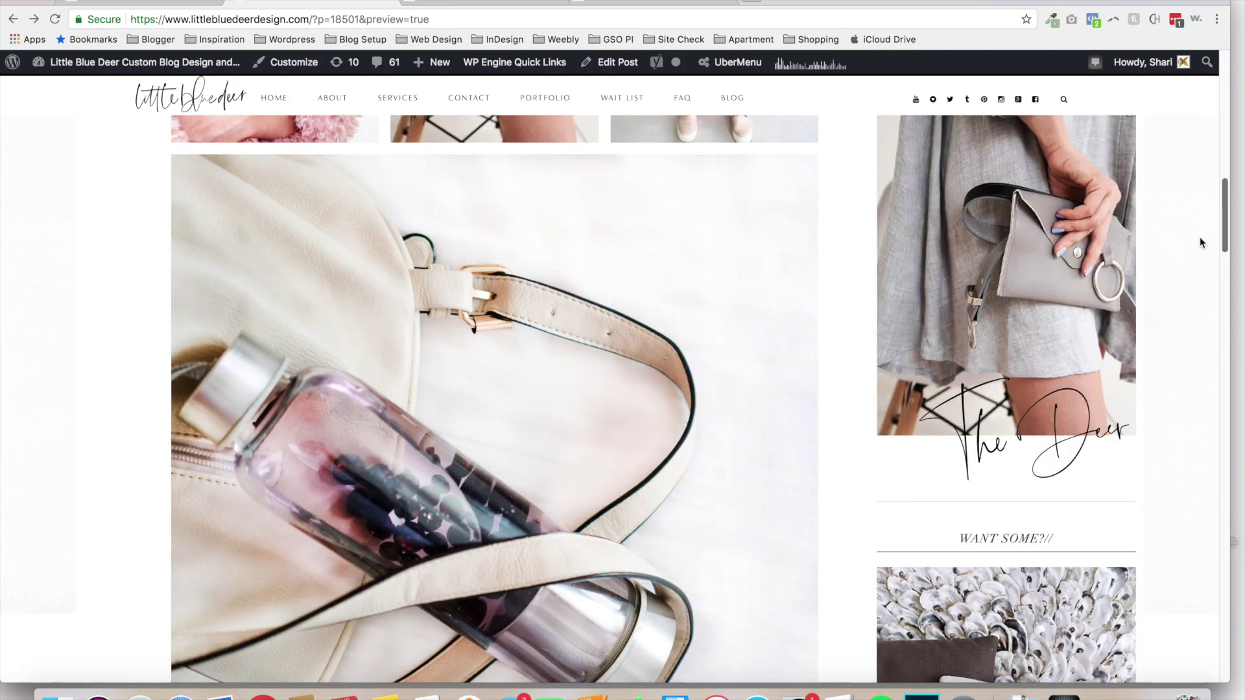
{"action": "key", "text": "super+w"}
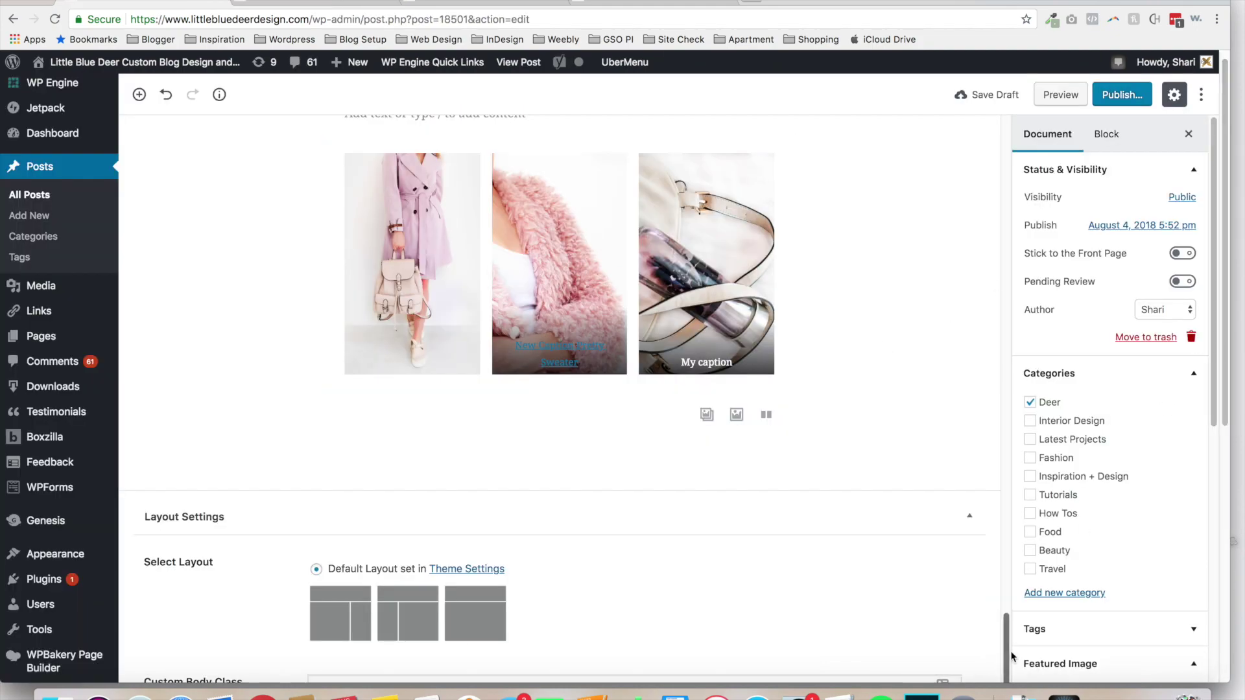
Add an image block below the last gallery with I11.jpg from the media library
{"action": "left_click_drag", "start_coordinate": [1002, 648], "coordinate": [987, 428]}
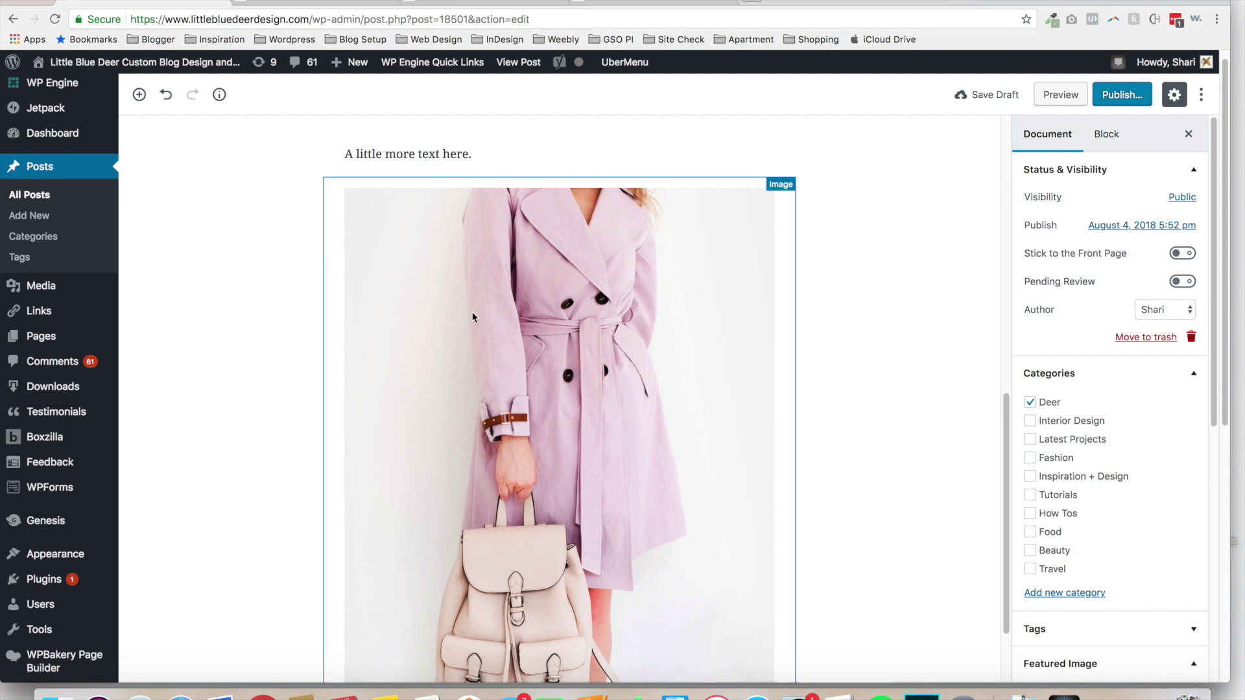
{"action": "left_click", "coordinate": [139, 95]}
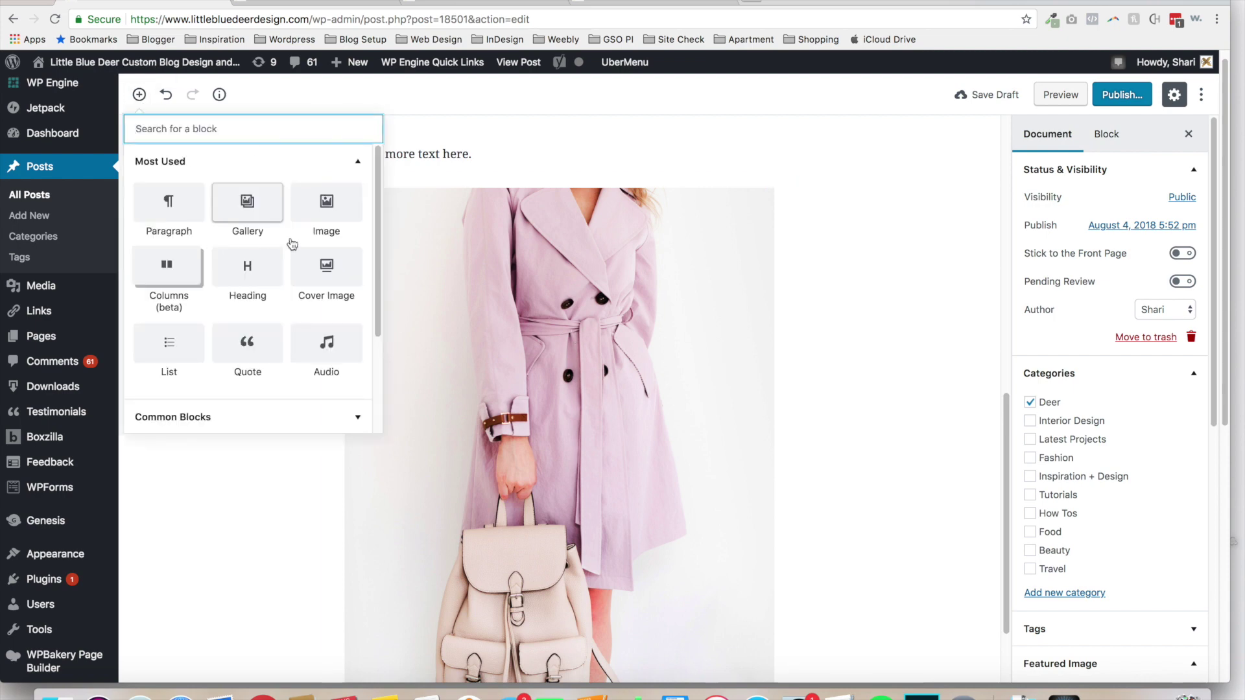
{"action": "left_click", "coordinate": [335, 216]}
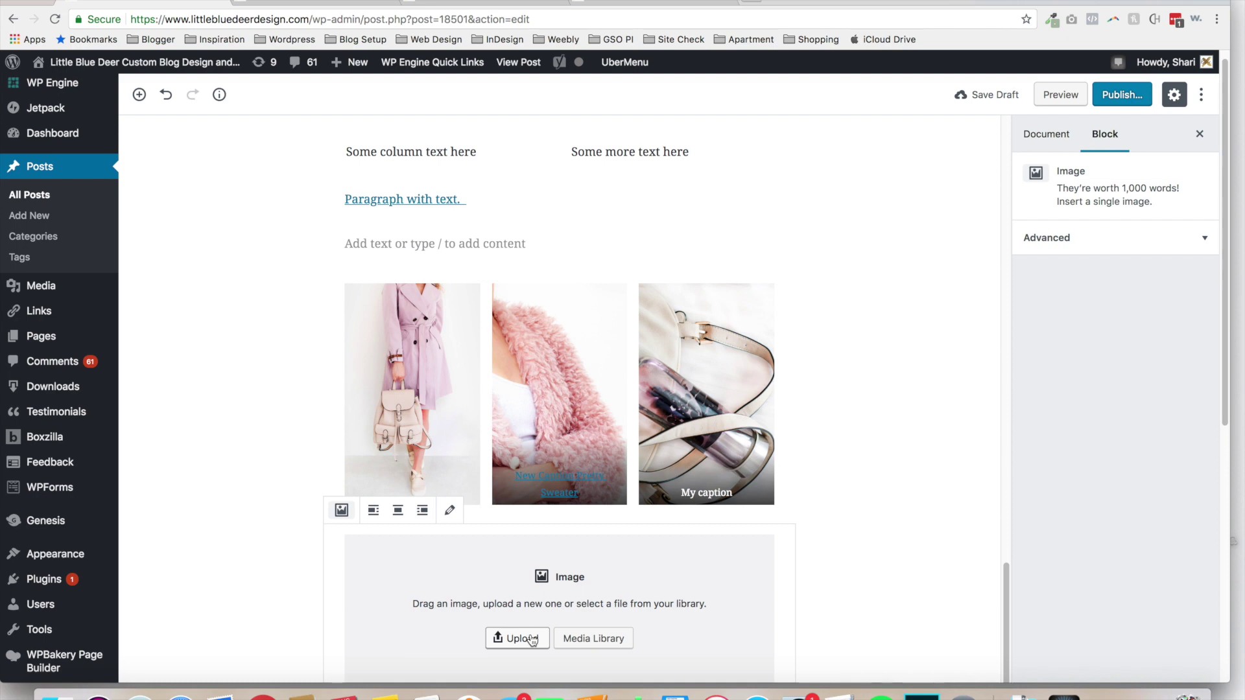
{"action": "left_click", "coordinate": [584, 639]}
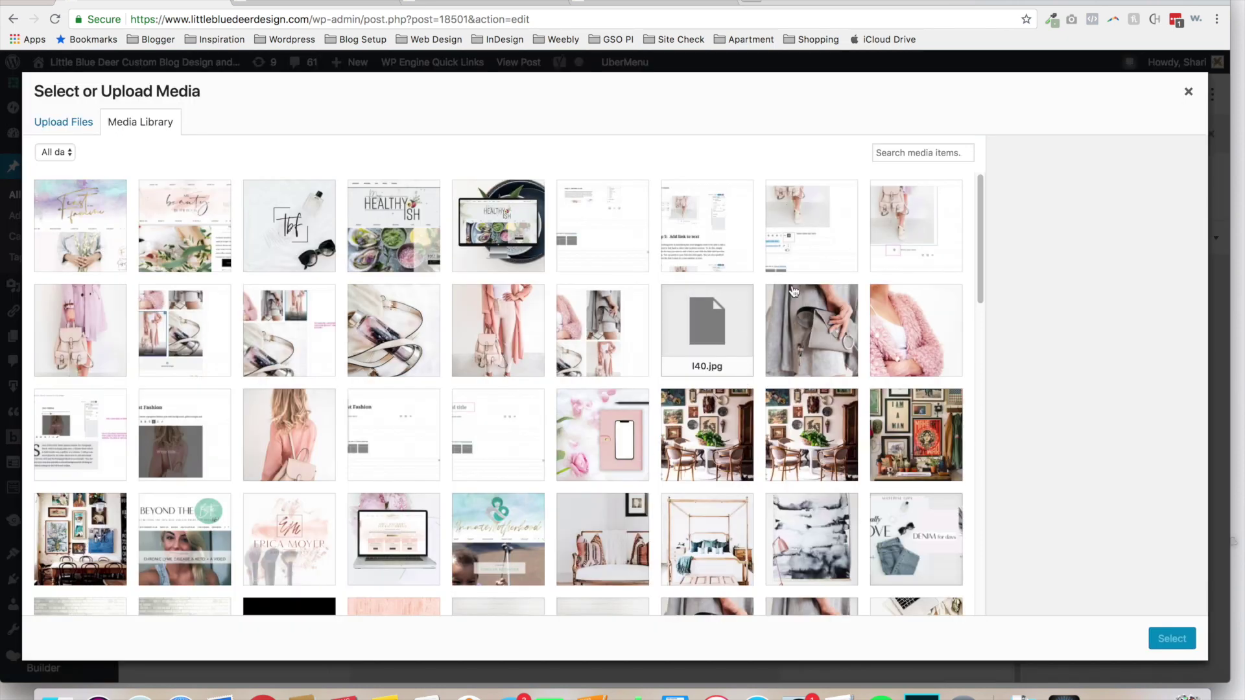
{"action": "left_click", "coordinate": [290, 435]}
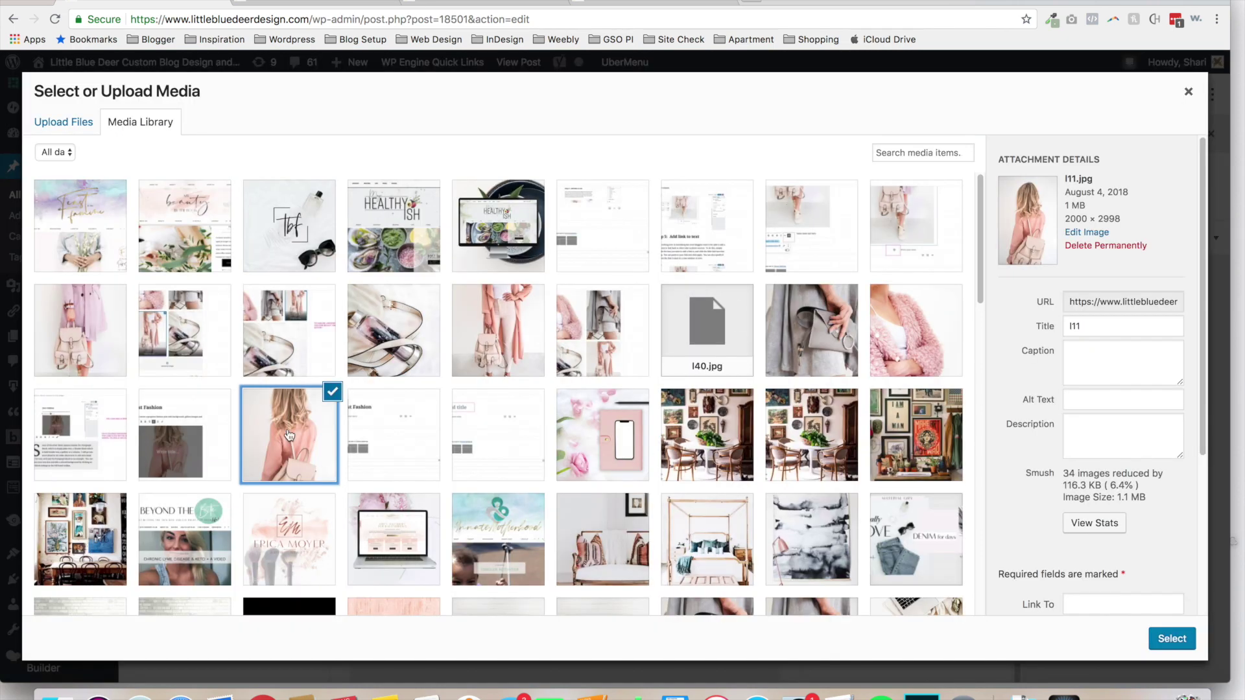
{"action": "left_click", "coordinate": [1165, 638]}
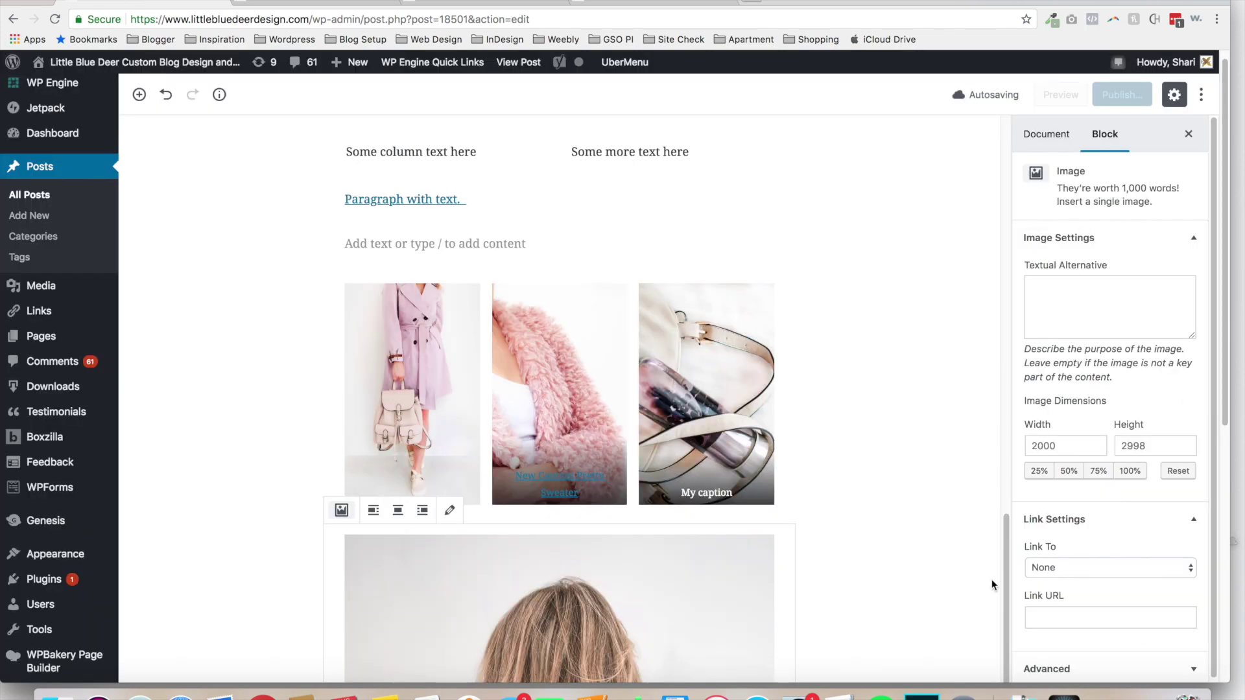
{"action": "left_click_drag", "start_coordinate": [1006, 535], "coordinate": [994, 632]}
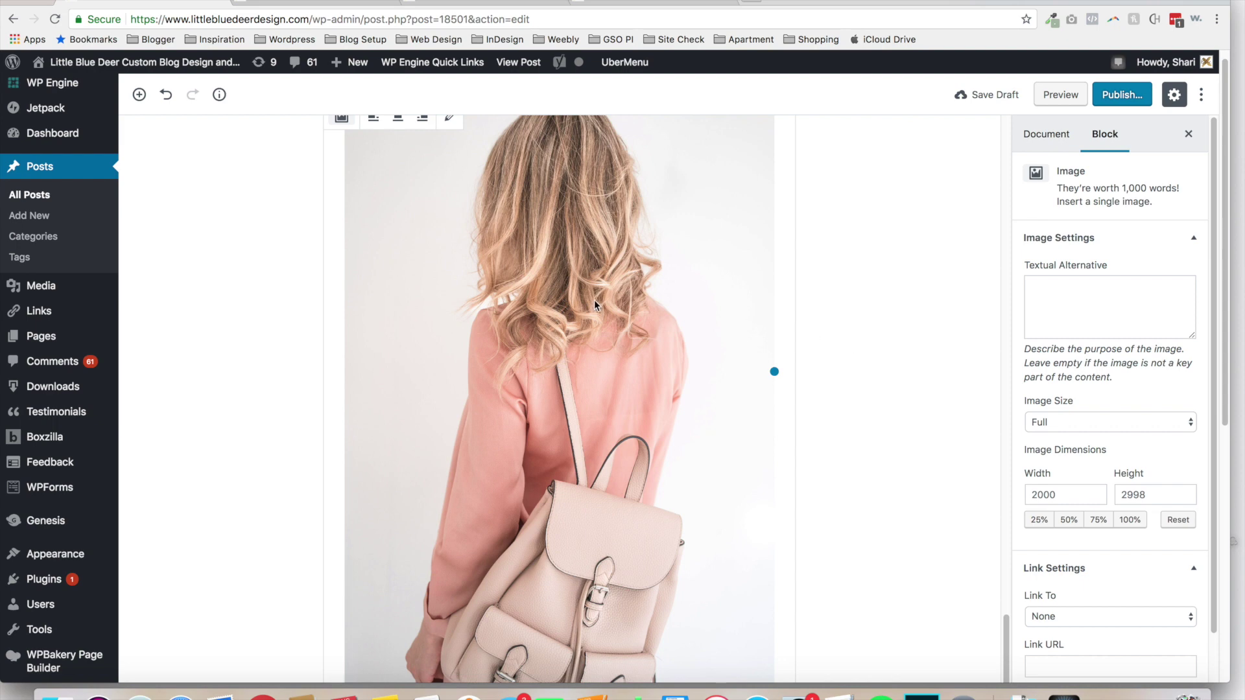
Preview the post to examine how the single image below the first gallery is displayed, and return to the editor
{"action": "left_click", "coordinate": [1061, 94]}
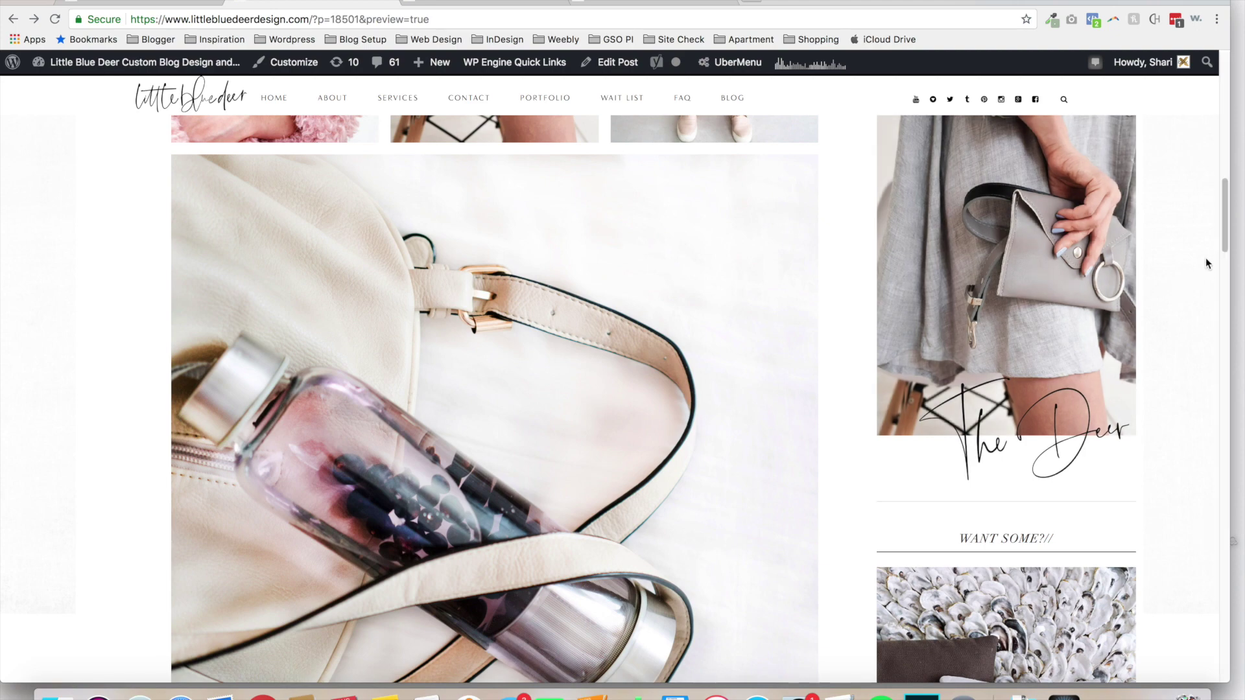
{"action": "left_click_drag", "start_coordinate": [1224, 242], "coordinate": [1224, 289]}
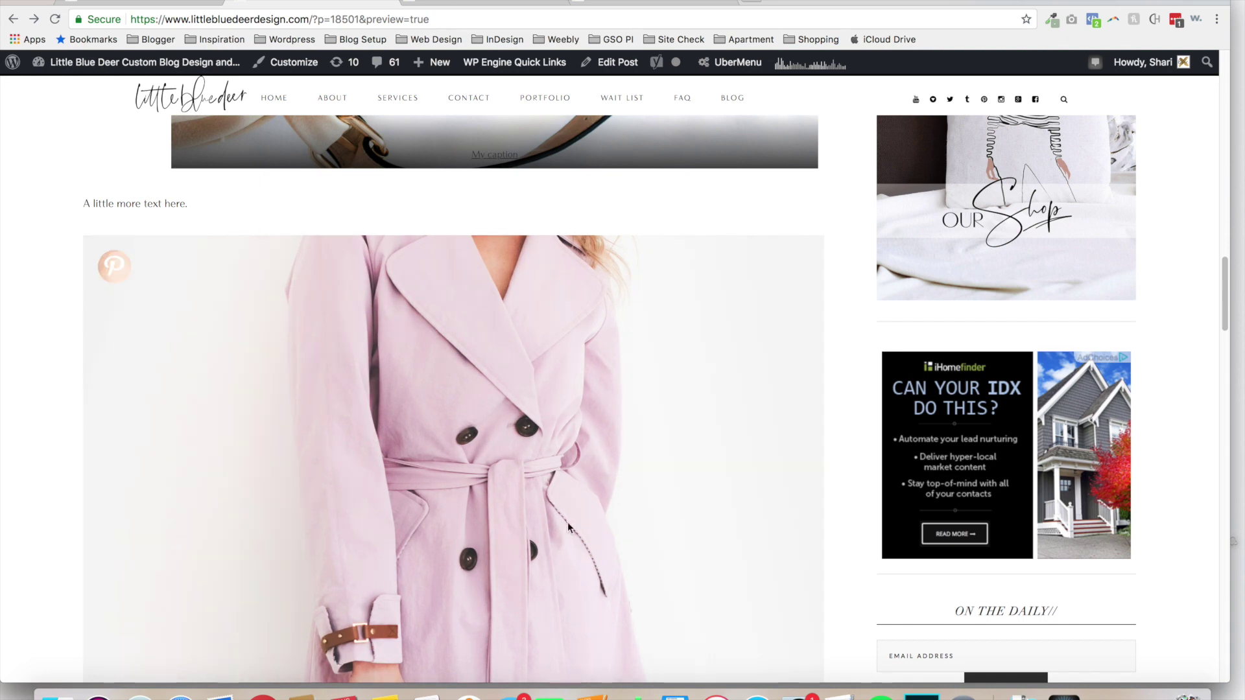
{"action": "left_click", "coordinate": [197, 2]}
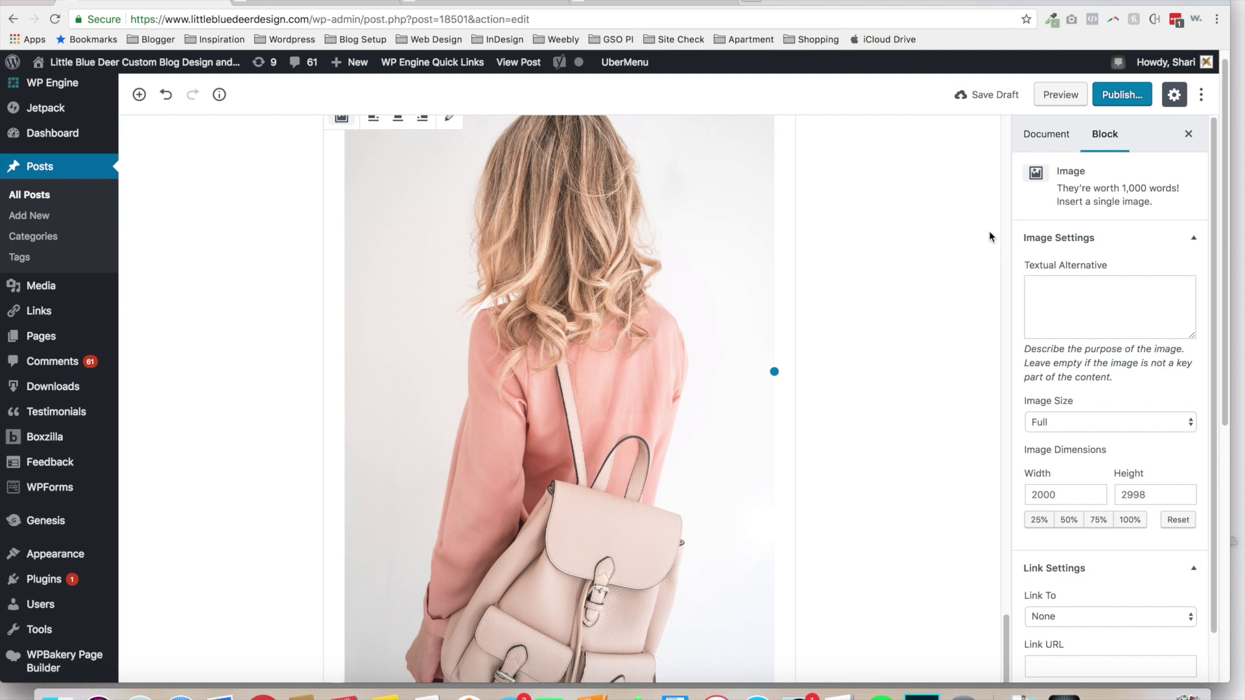
{"action": "left_click", "coordinate": [316, 3]}
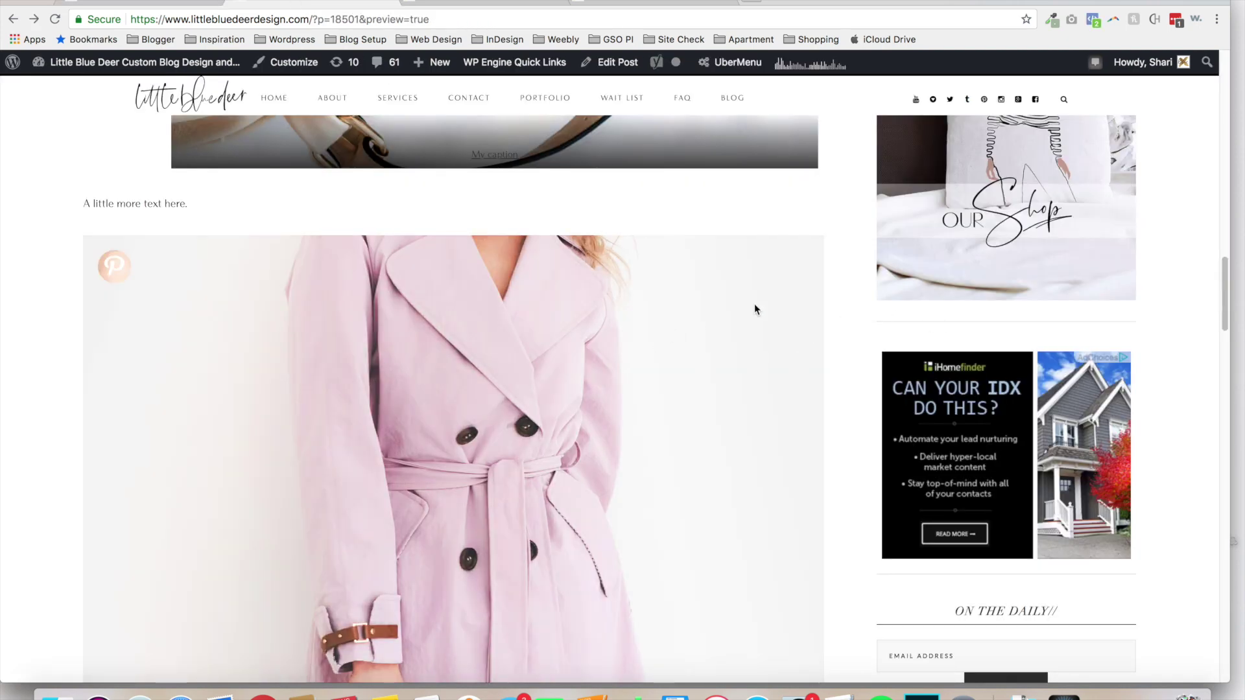
{"action": "left_click", "coordinate": [149, 3]}
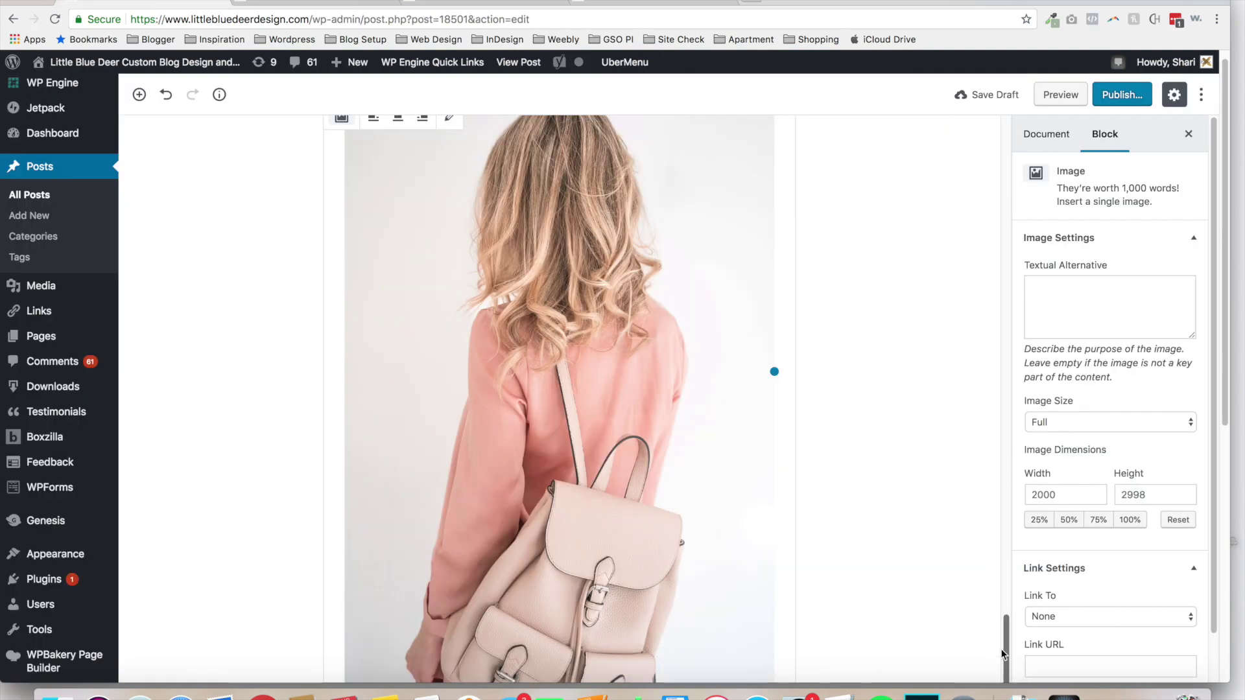
Add a heading block reading "Header text" at the end of the post, trying level H3 before setting it to H4
{"action": "left_click_drag", "start_coordinate": [1008, 628], "coordinate": [992, 196]}
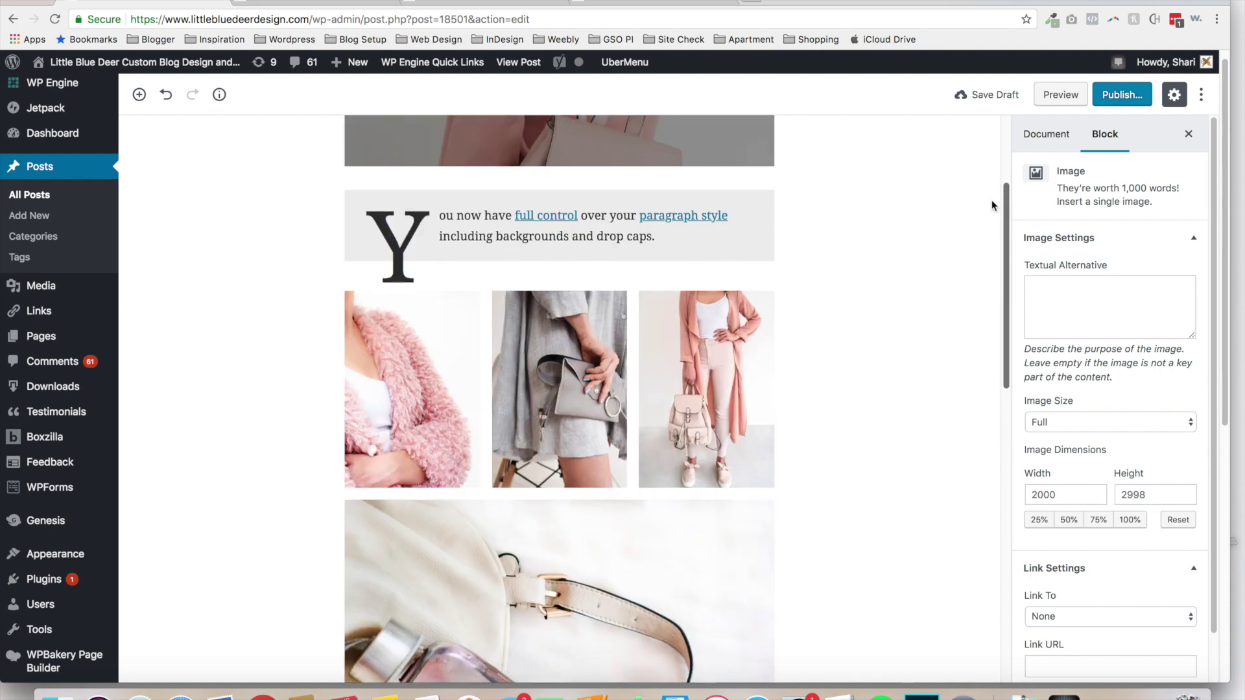
{"action": "left_click", "coordinate": [139, 96]}
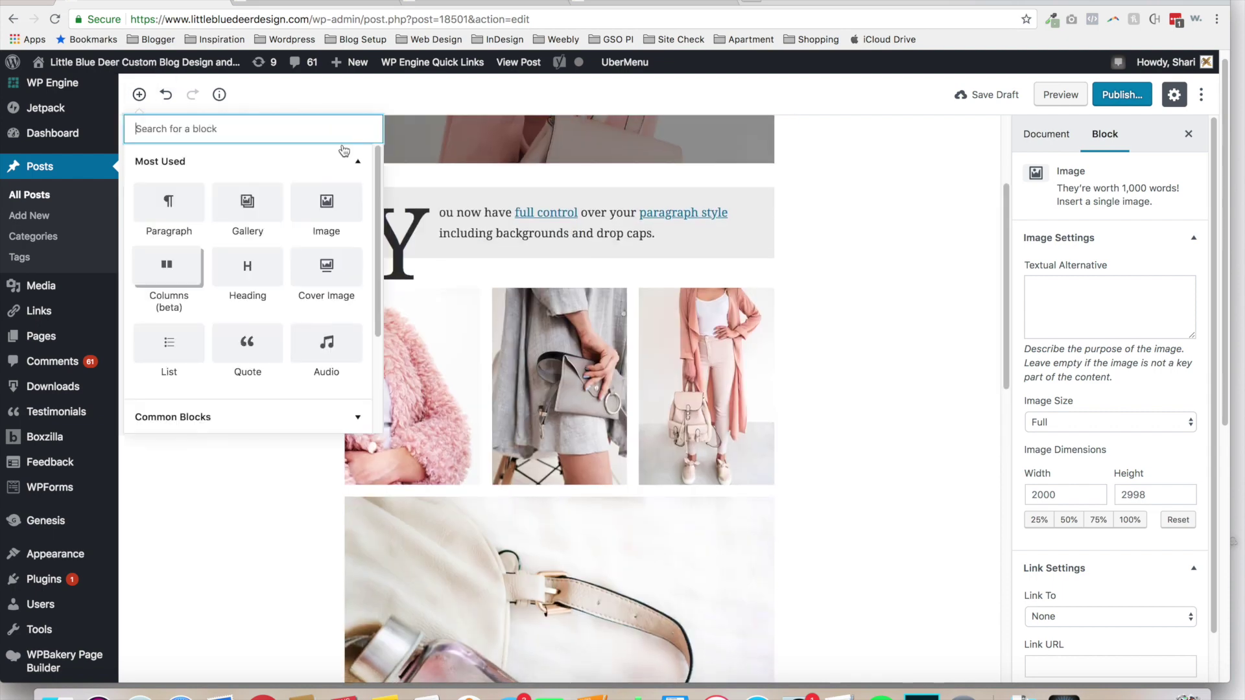
{"action": "left_click", "coordinate": [247, 275]}
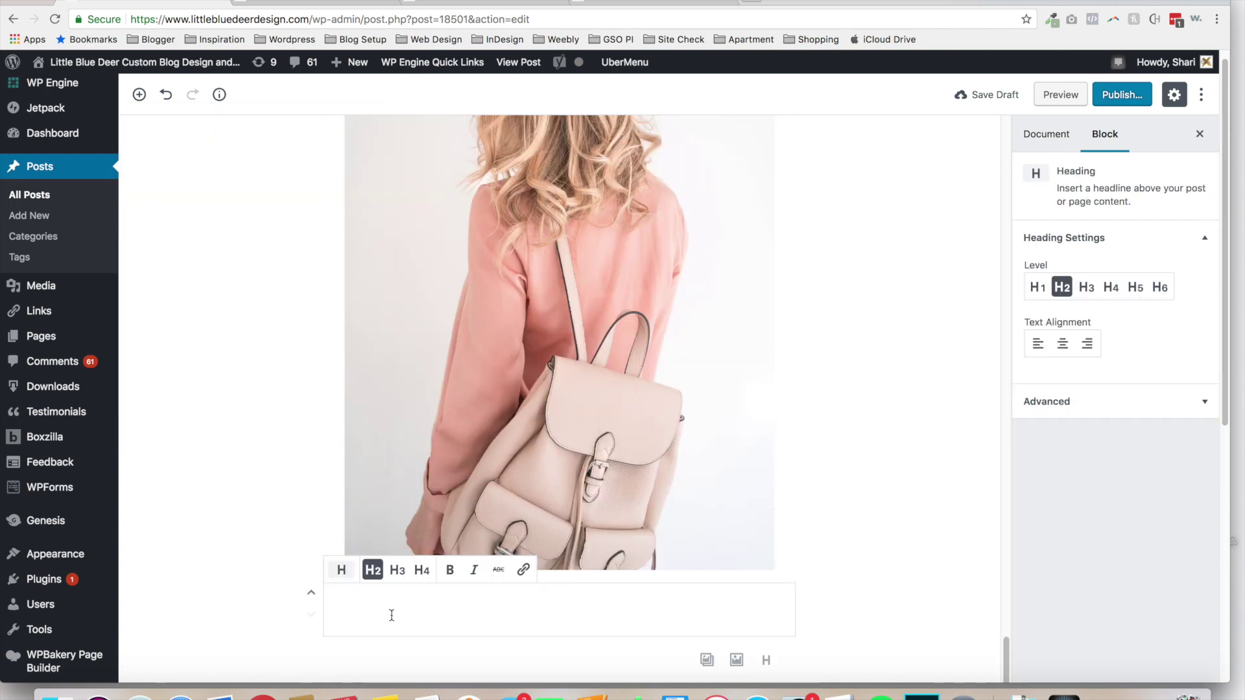
{"action": "type", "text": "Header text"}
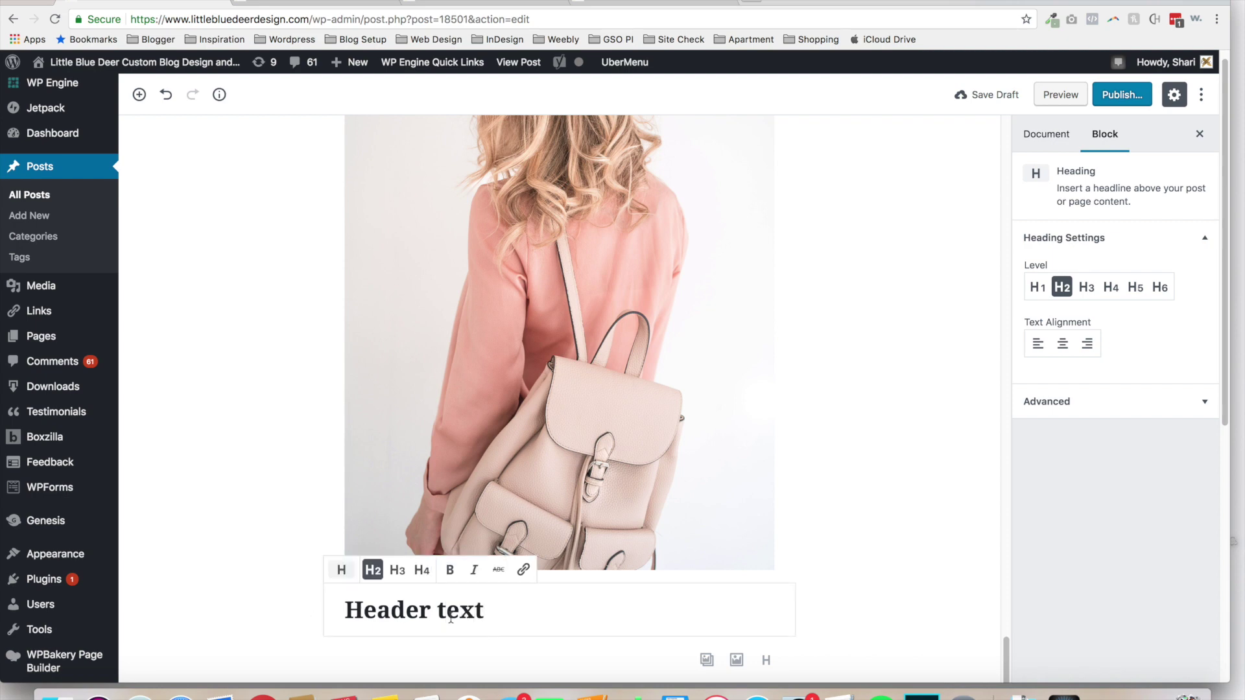
{"action": "left_click", "coordinate": [396, 573]}
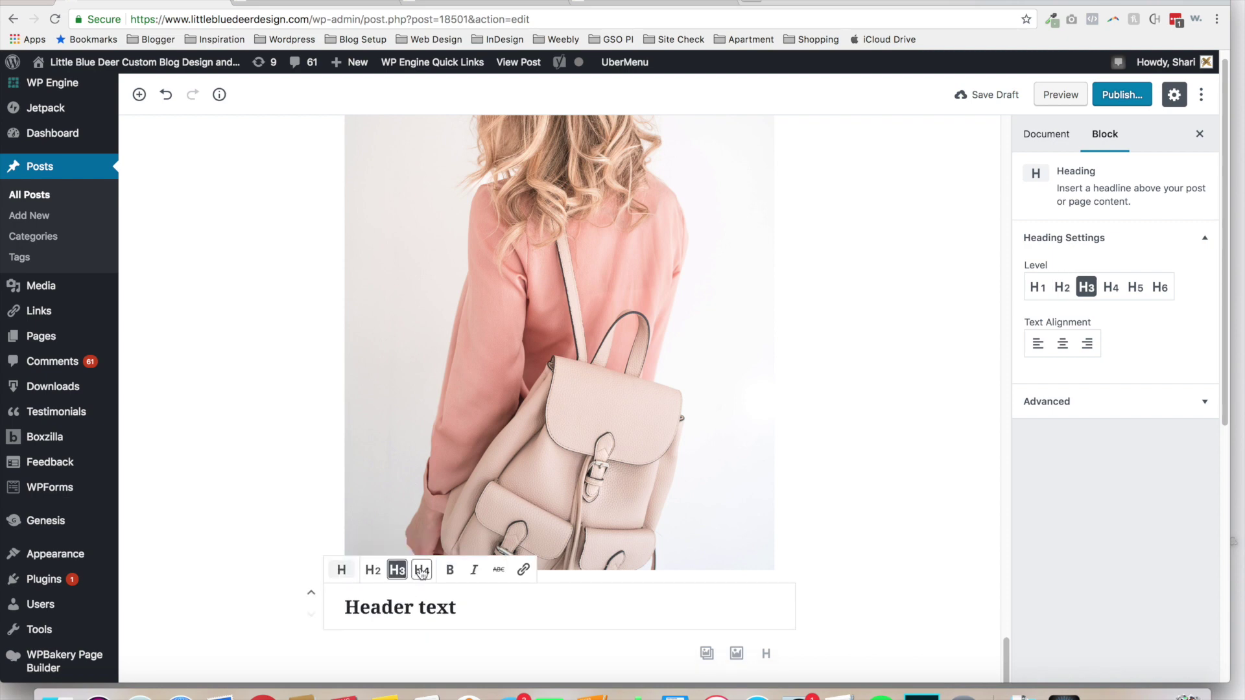
{"action": "left_click", "coordinate": [421, 571]}
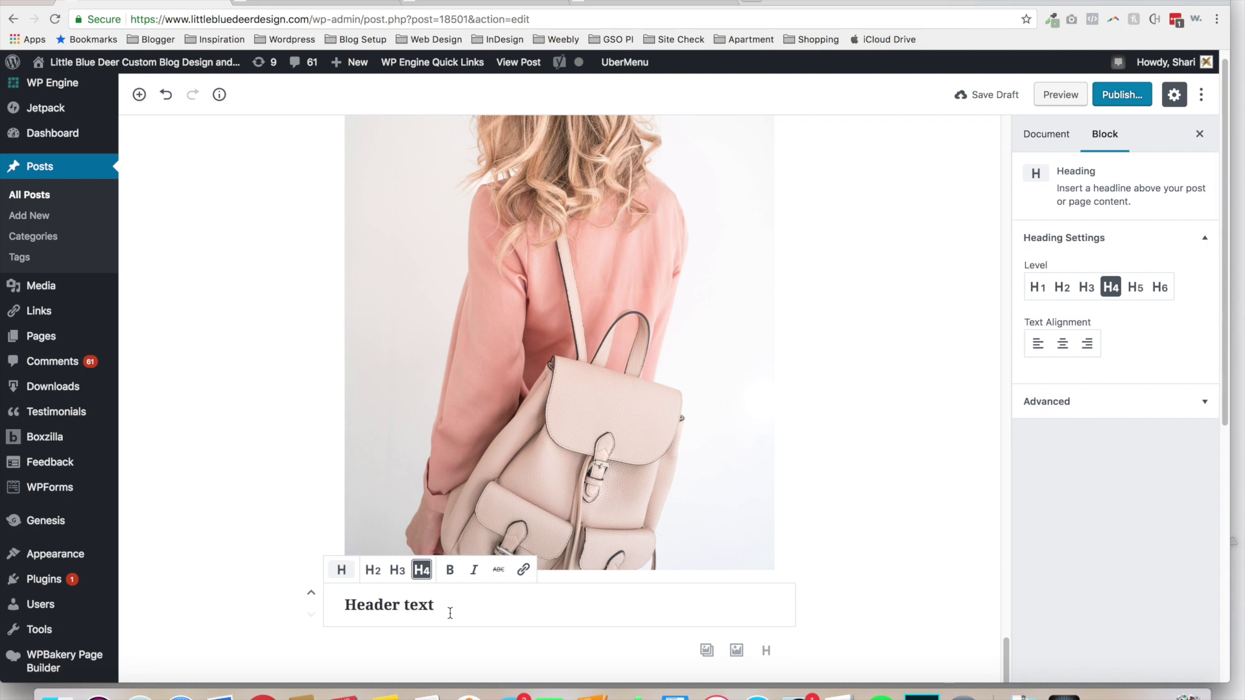
{"action": "left_click_drag", "start_coordinate": [1002, 642], "coordinate": [981, 311]}
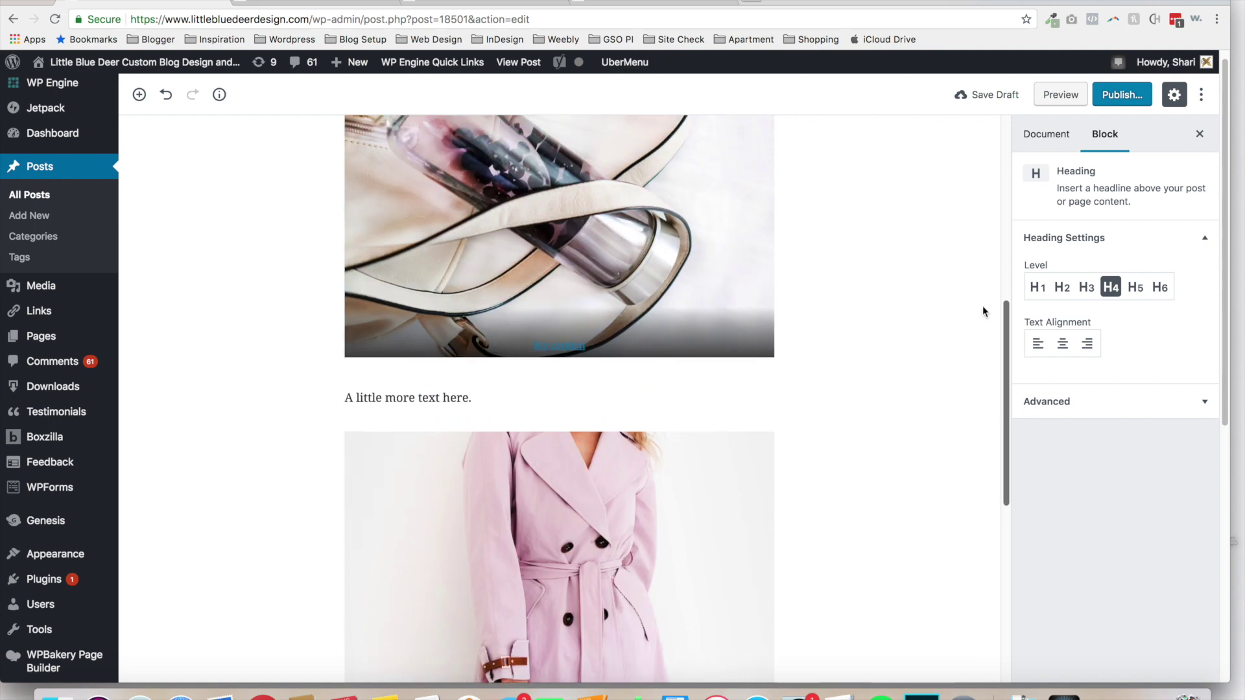
Set the text size of the "A little more text here." paragraph to S (14), after trying XL
{"action": "left_click", "coordinate": [382, 403]}
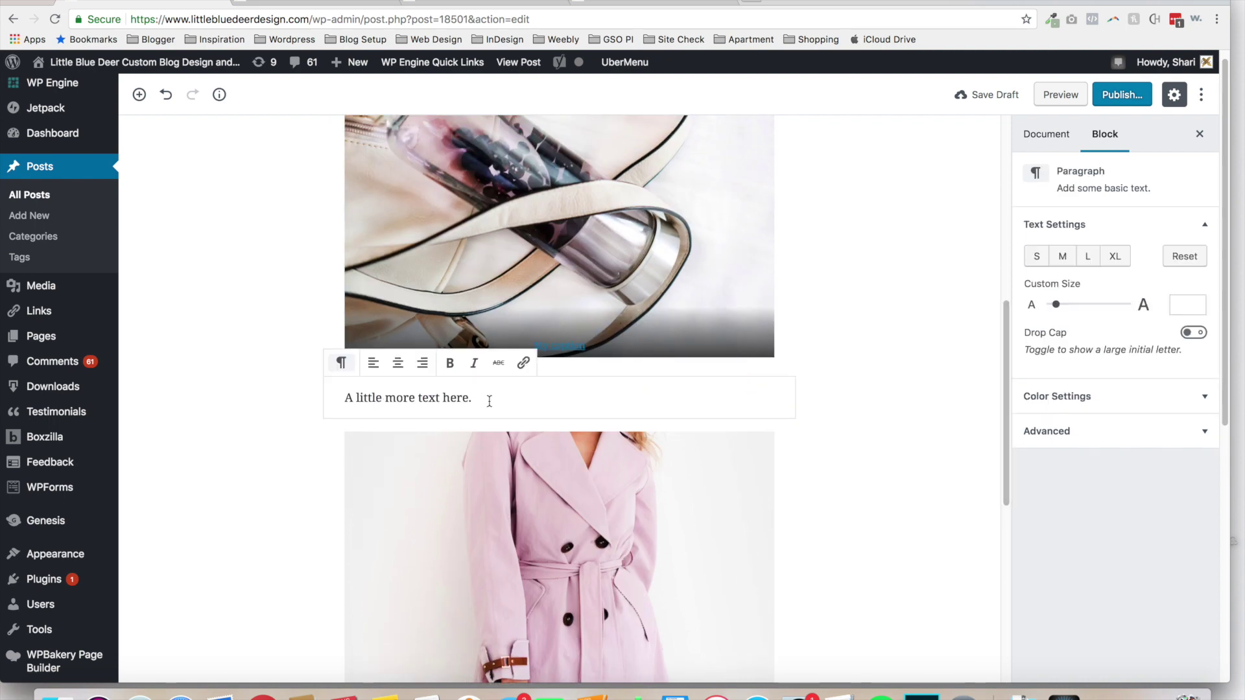
{"action": "left_click_drag", "start_coordinate": [489, 400], "coordinate": [327, 391]}
{"action": "scroll", "coordinate": [771, 358], "scroll_direction": "up", "scroll_amount": 15}
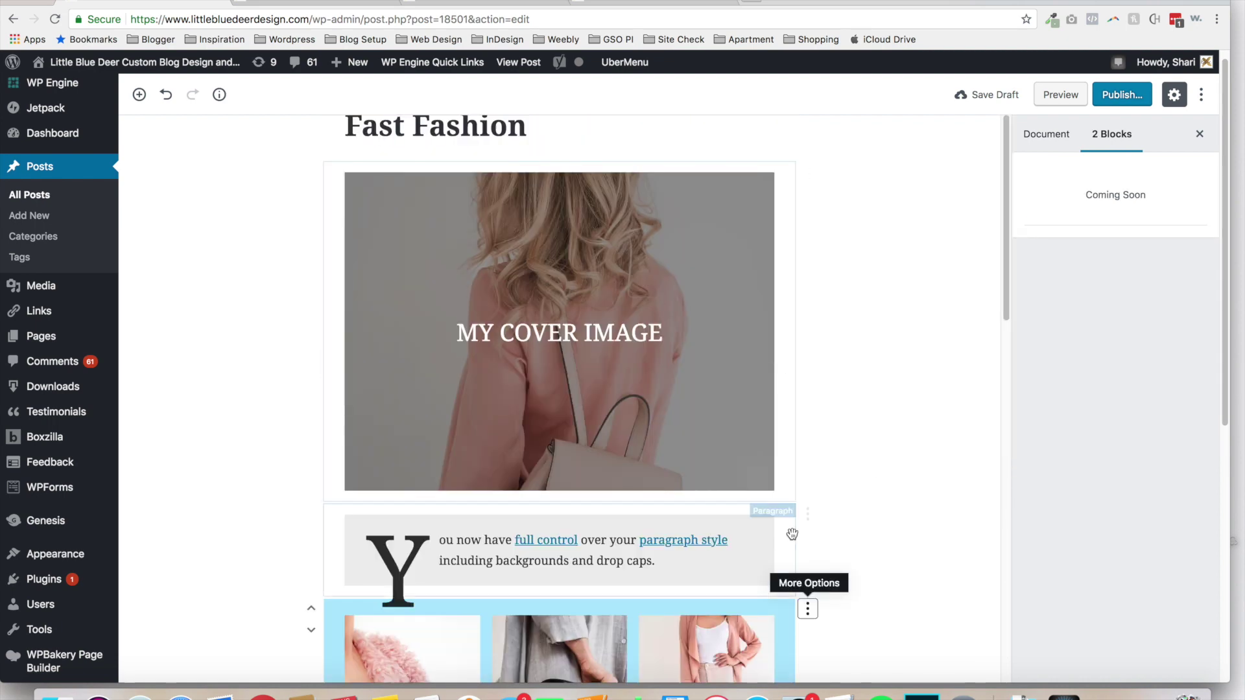
{"action": "left_click_drag", "start_coordinate": [1004, 279], "coordinate": [987, 395]}
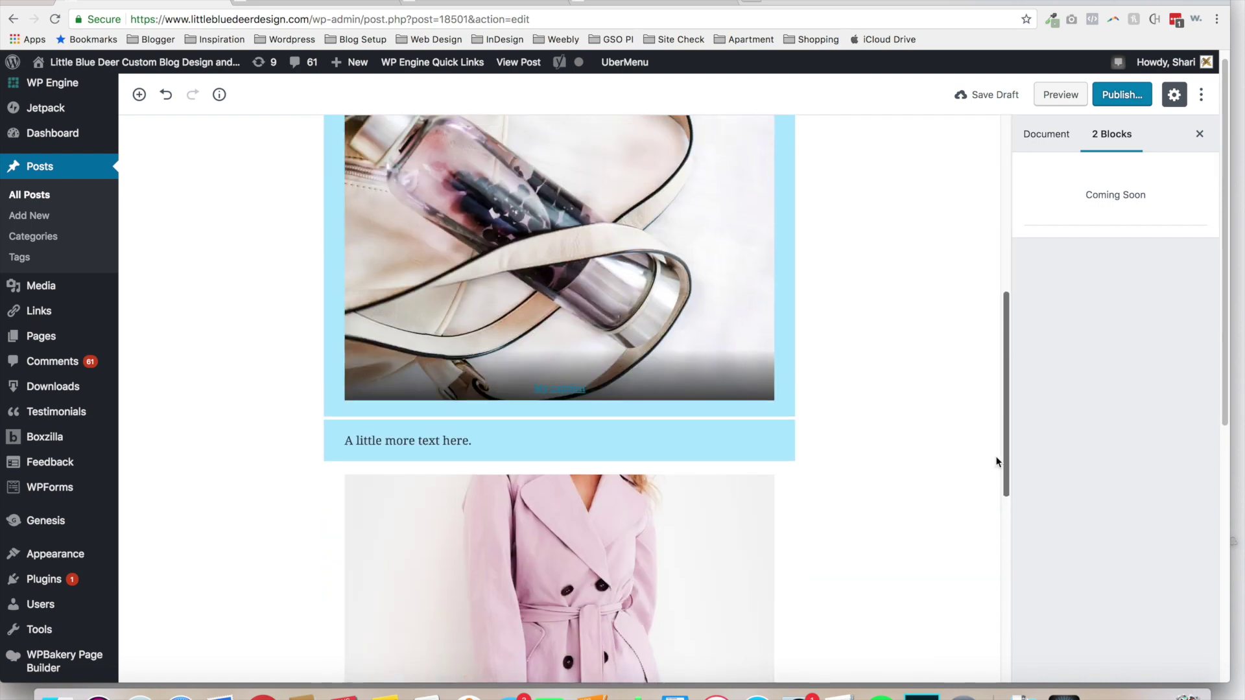
{"action": "left_click", "coordinate": [558, 441]}
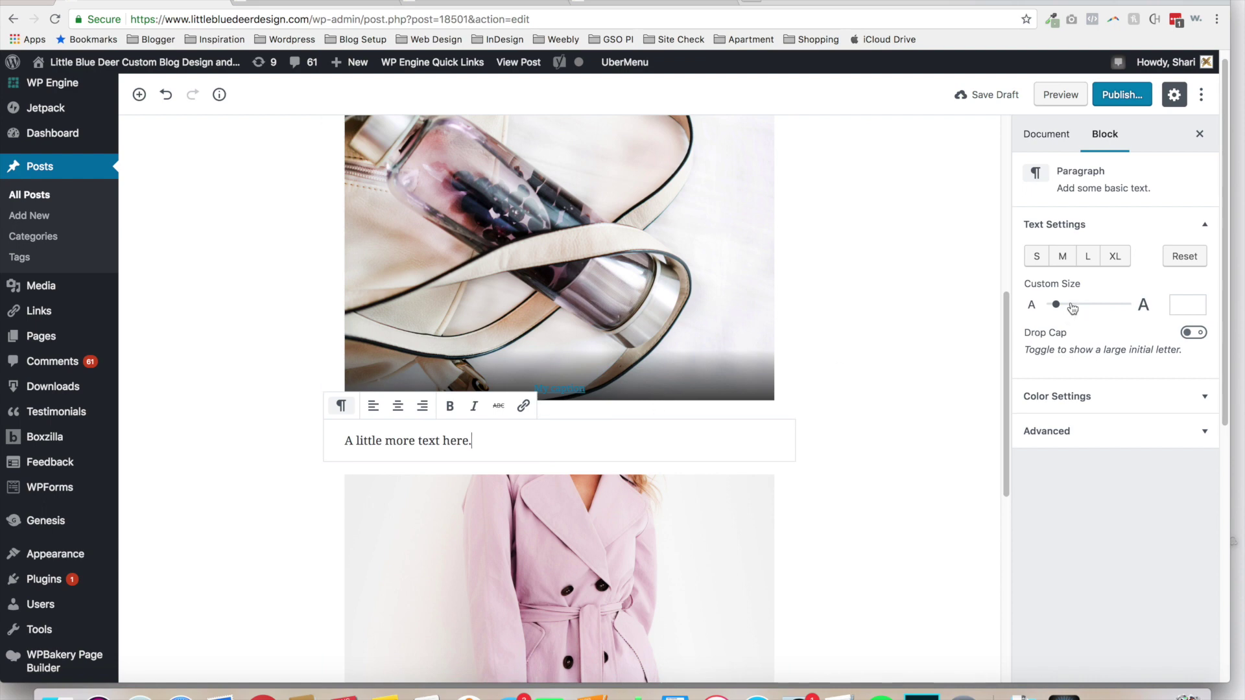
{"action": "left_click", "coordinate": [1115, 258]}
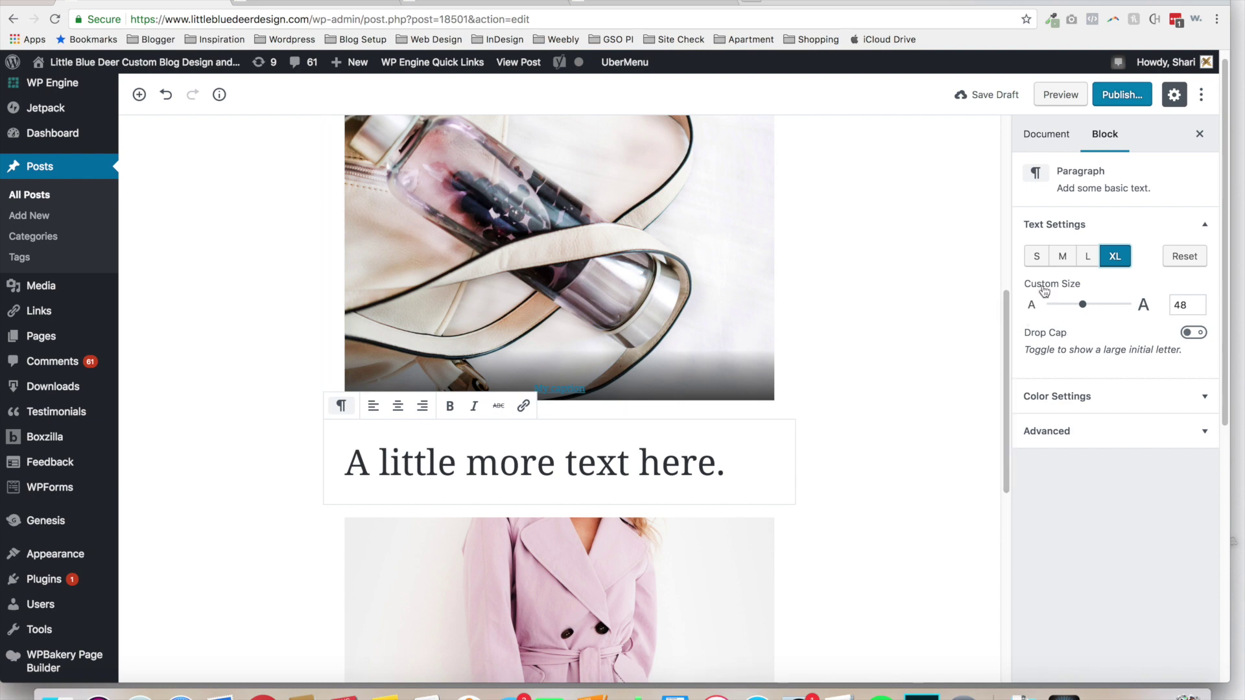
{"action": "left_click", "coordinate": [1037, 258]}
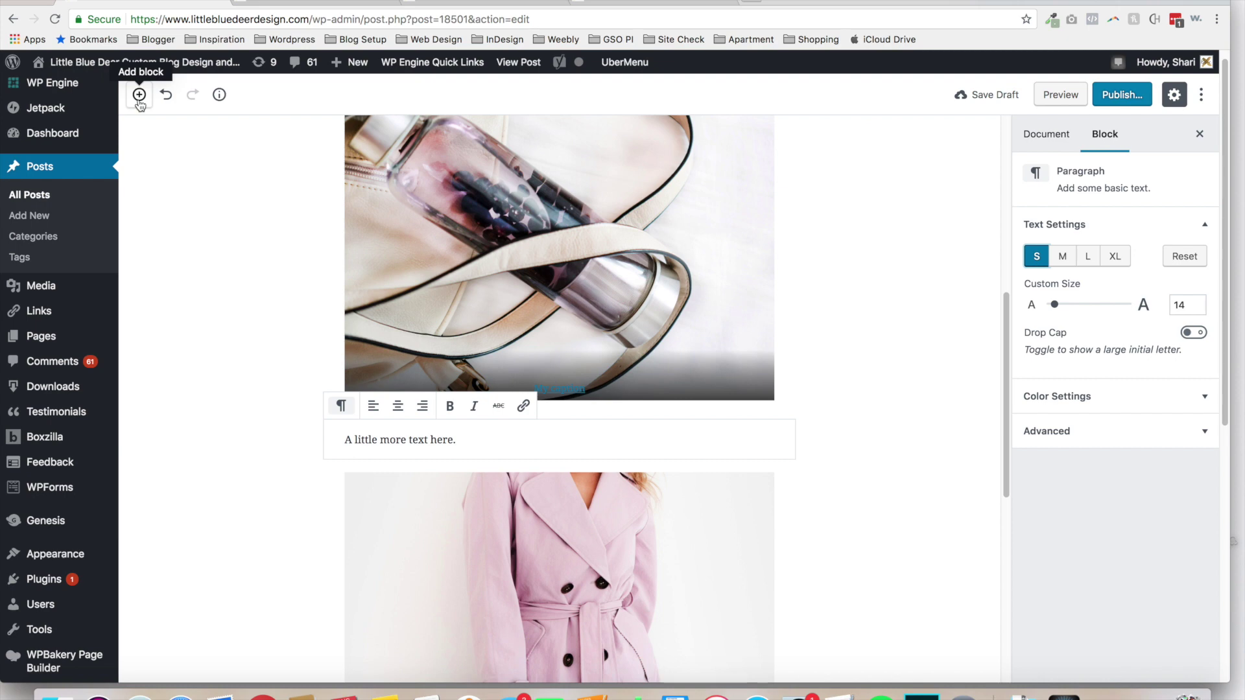
Add a two-column Columns (beta) block below the "A little more text here." paragraph
{"action": "left_click", "coordinate": [139, 95]}
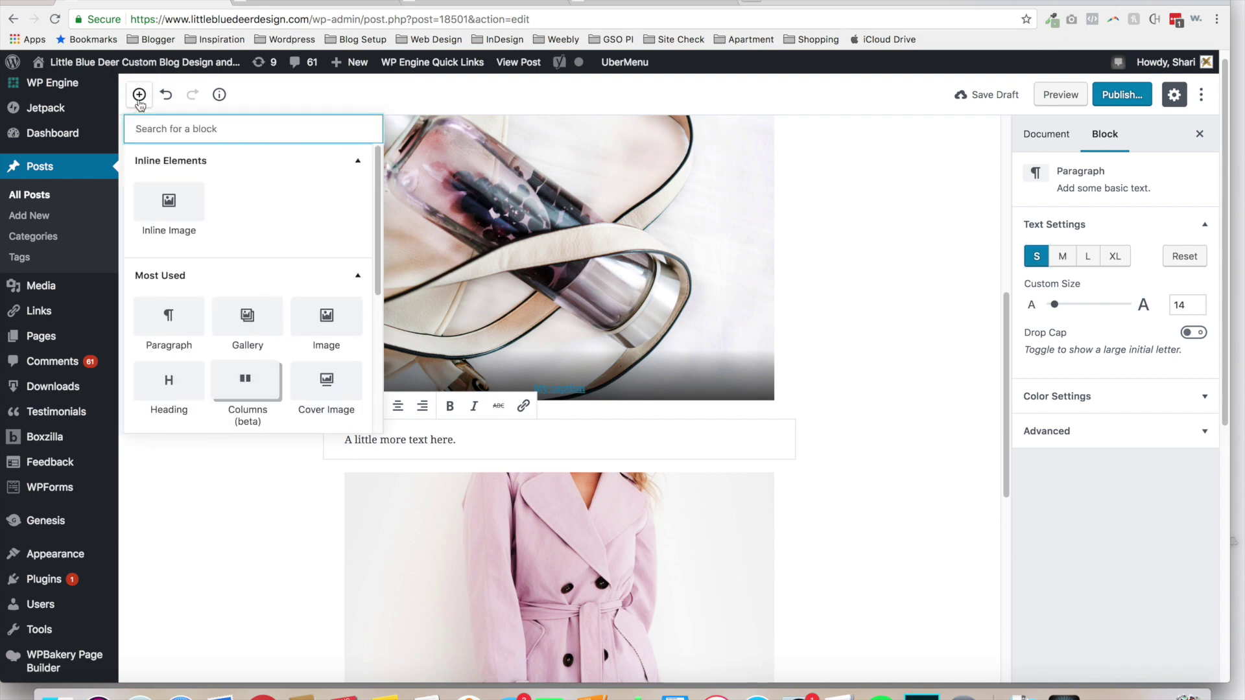
{"action": "left_click_drag", "start_coordinate": [378, 252], "coordinate": [391, 297]}
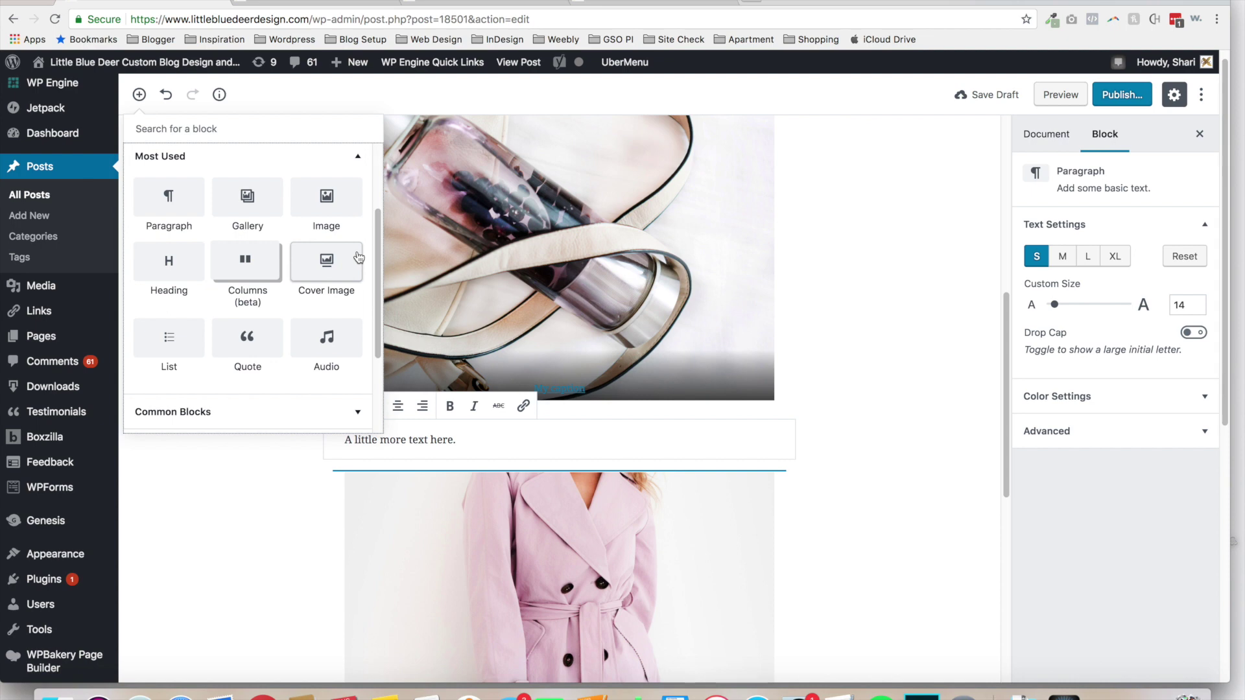
{"action": "left_click", "coordinate": [247, 260]}
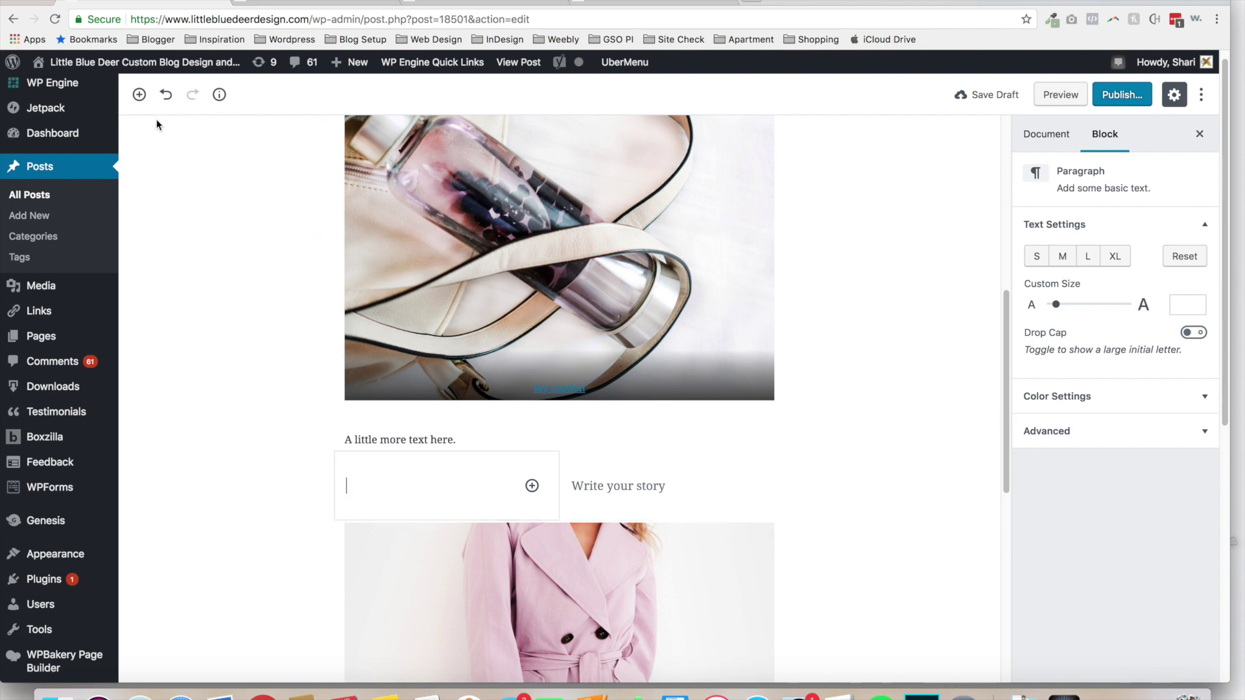
Insert a paragraph block in the first column and enter "my paragraph"
{"action": "left_click", "coordinate": [139, 95]}
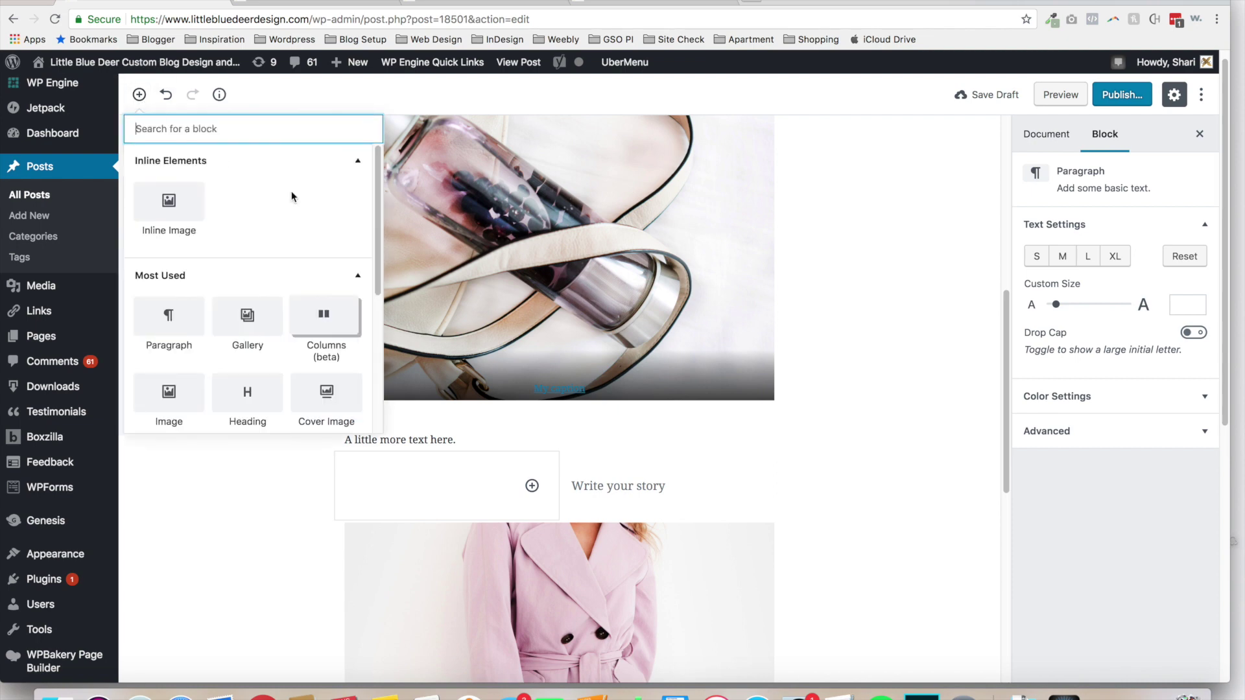
{"action": "left_click", "coordinate": [434, 483]}
{"action": "left_click", "coordinate": [531, 487]}
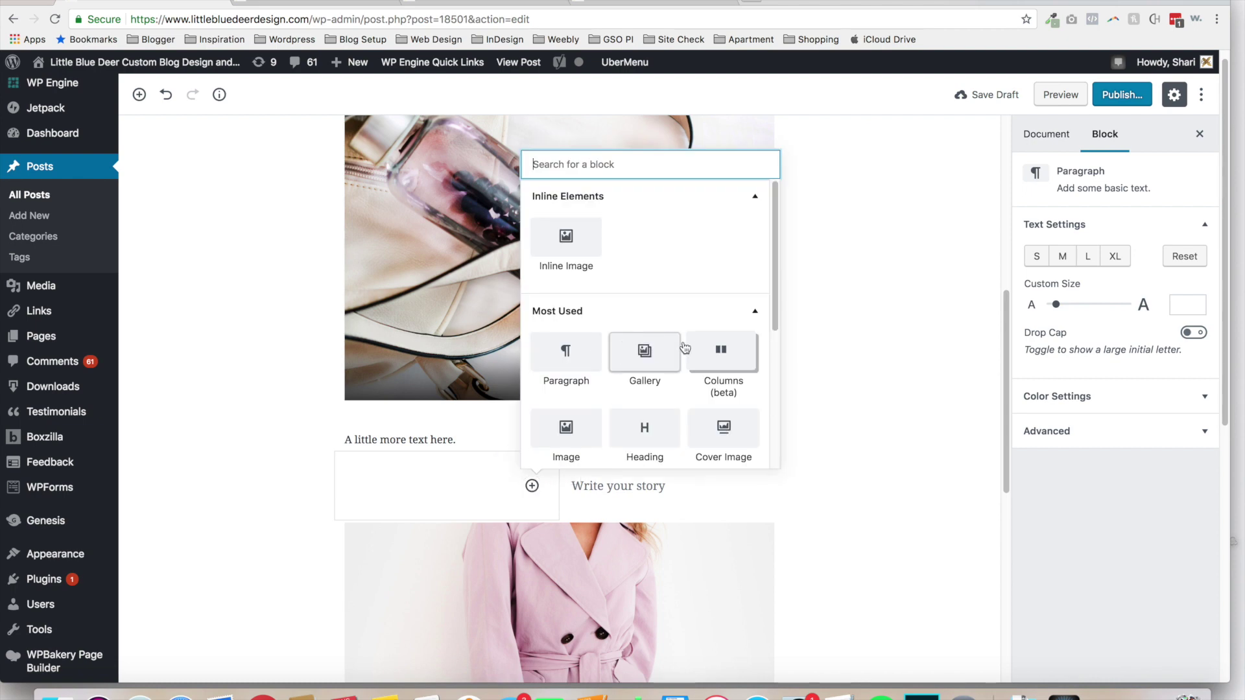
{"action": "left_click", "coordinate": [575, 365]}
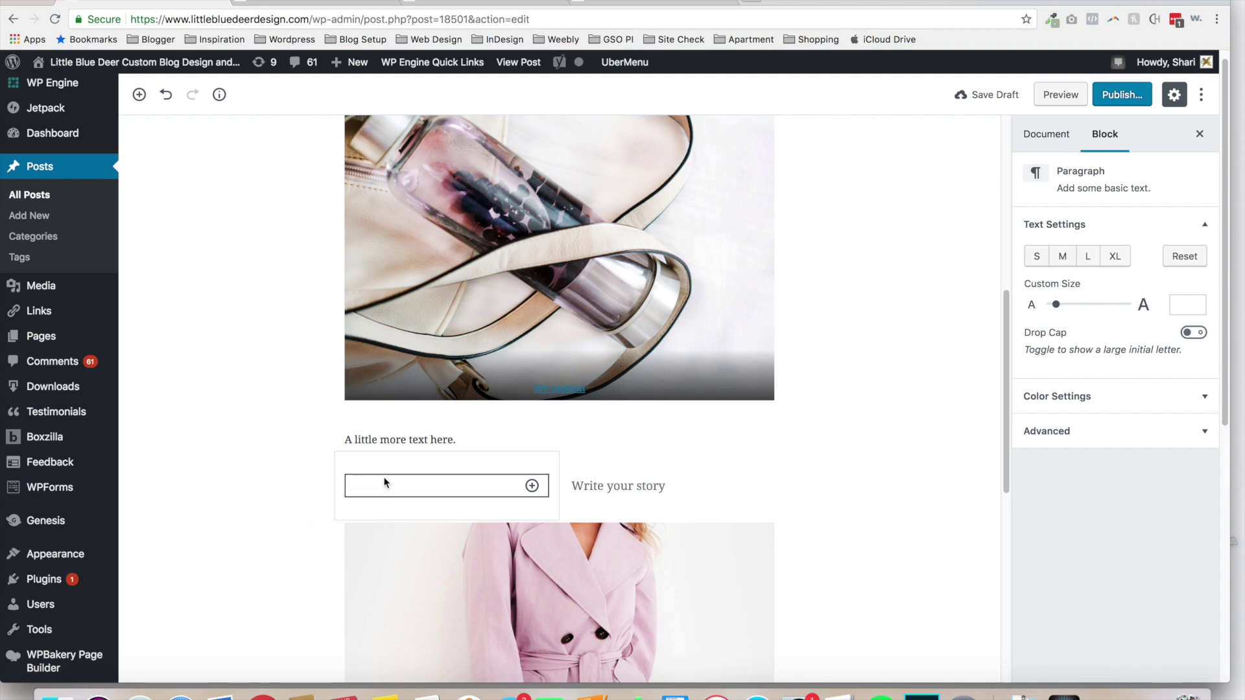
{"action": "type", "text": "my paragraph"}
Enter "my paragraph 2" in the second column and deselect the columns block
{"action": "left_click", "coordinate": [630, 494]}
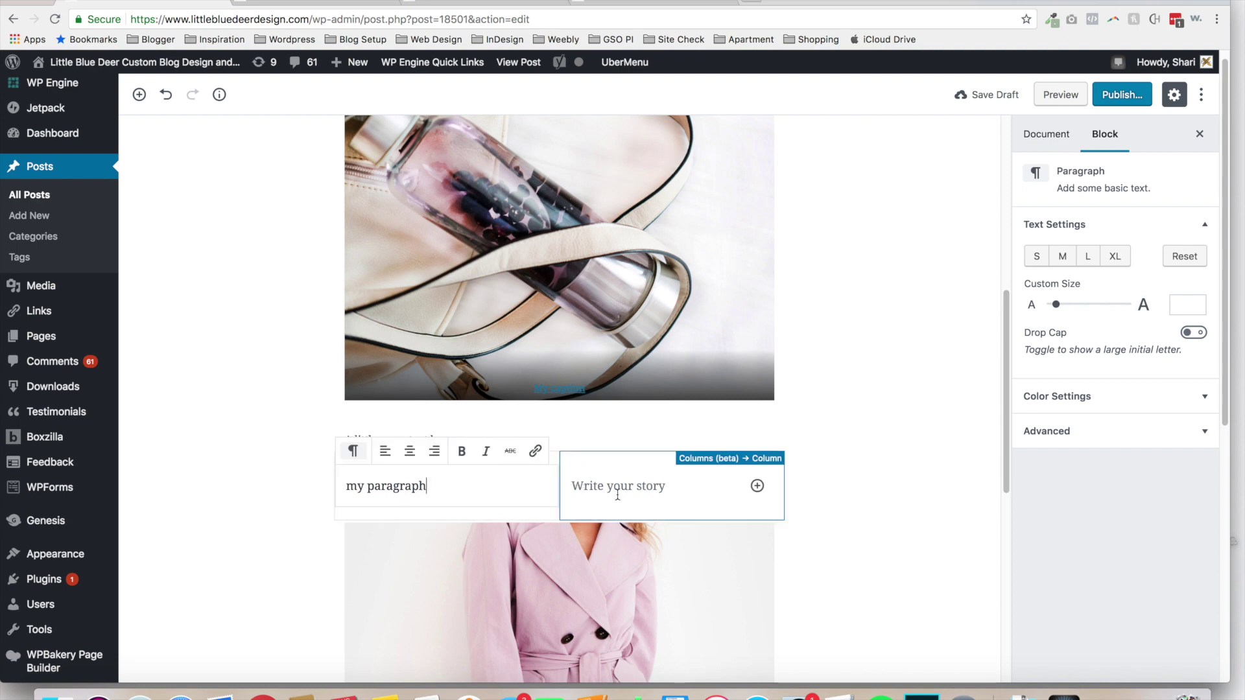
{"action": "type", "text": "my p"}
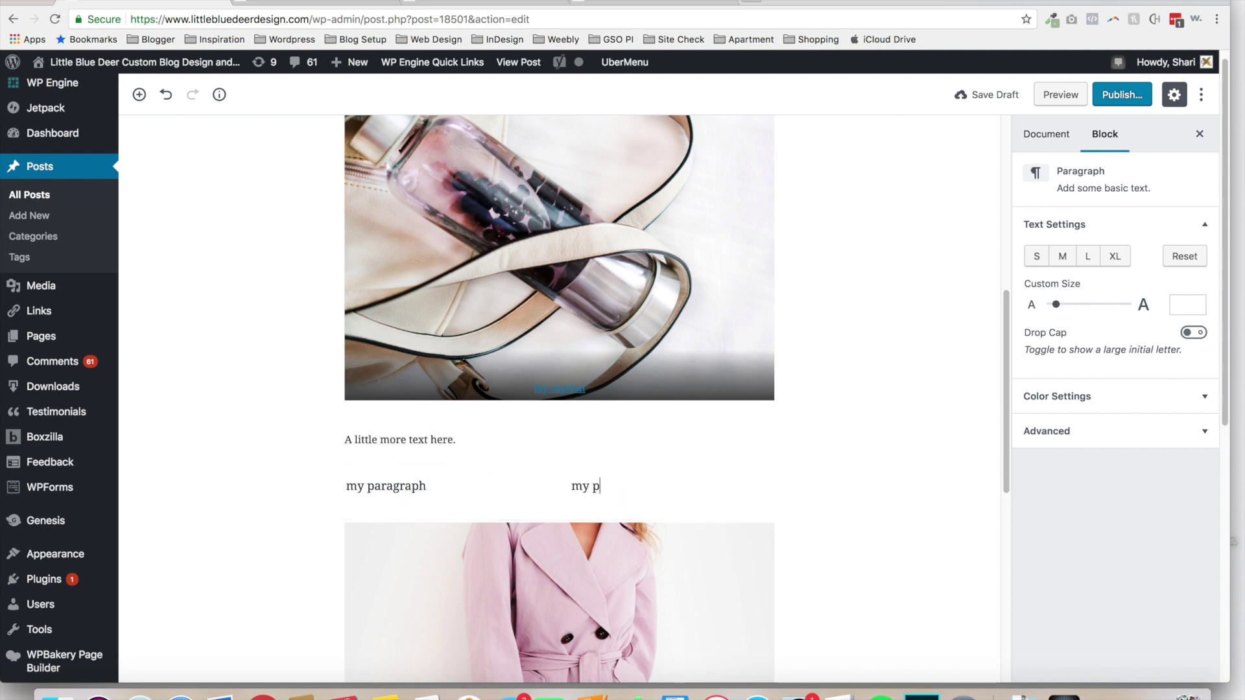
{"action": "type", "text": "aragraph 2"}
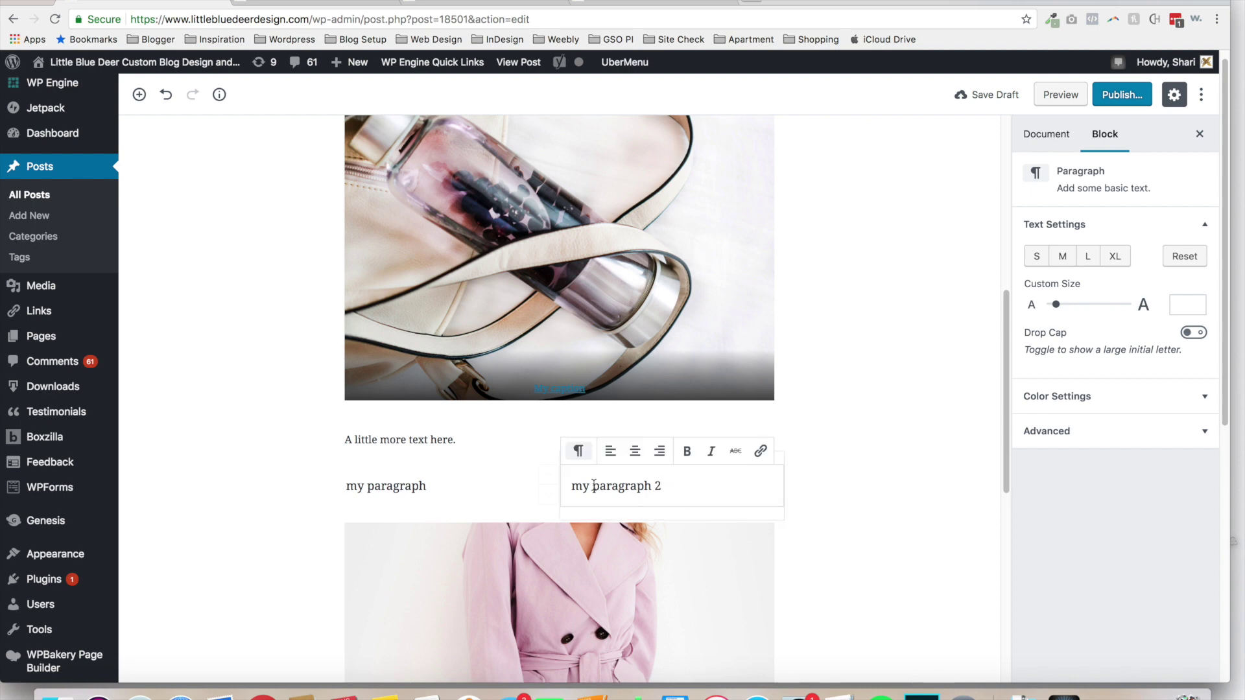
{"action": "left_click", "coordinate": [477, 484]}
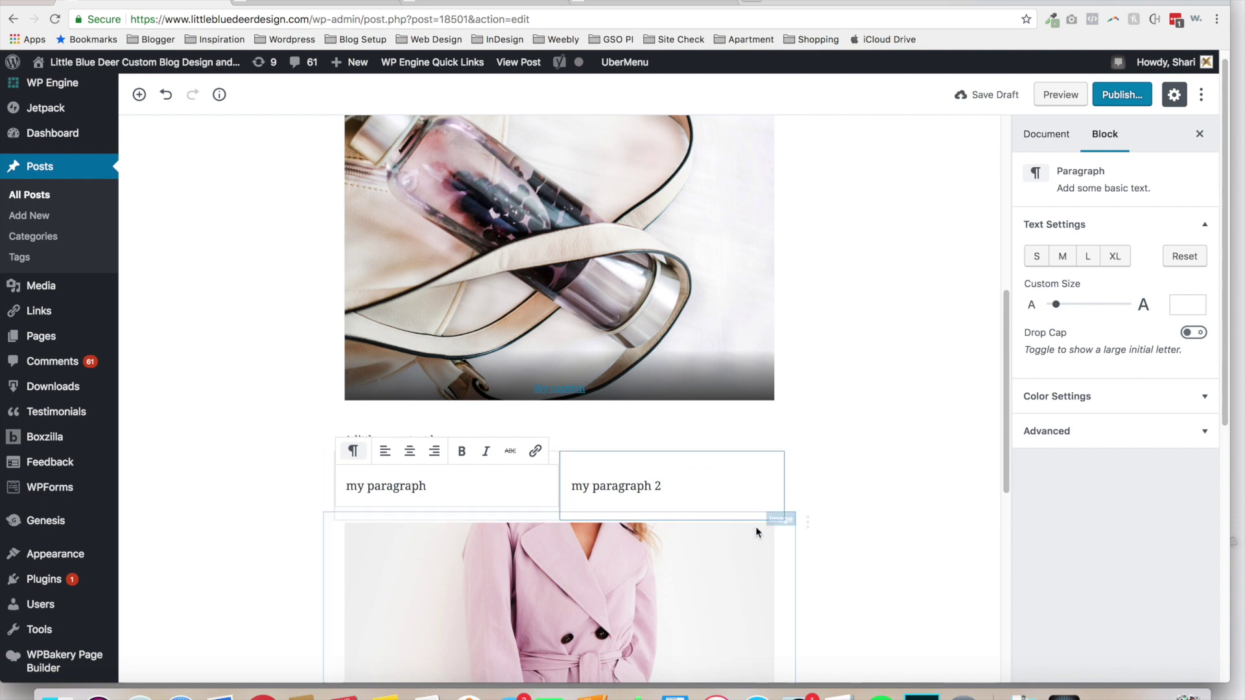
{"action": "left_click", "coordinate": [905, 487]}
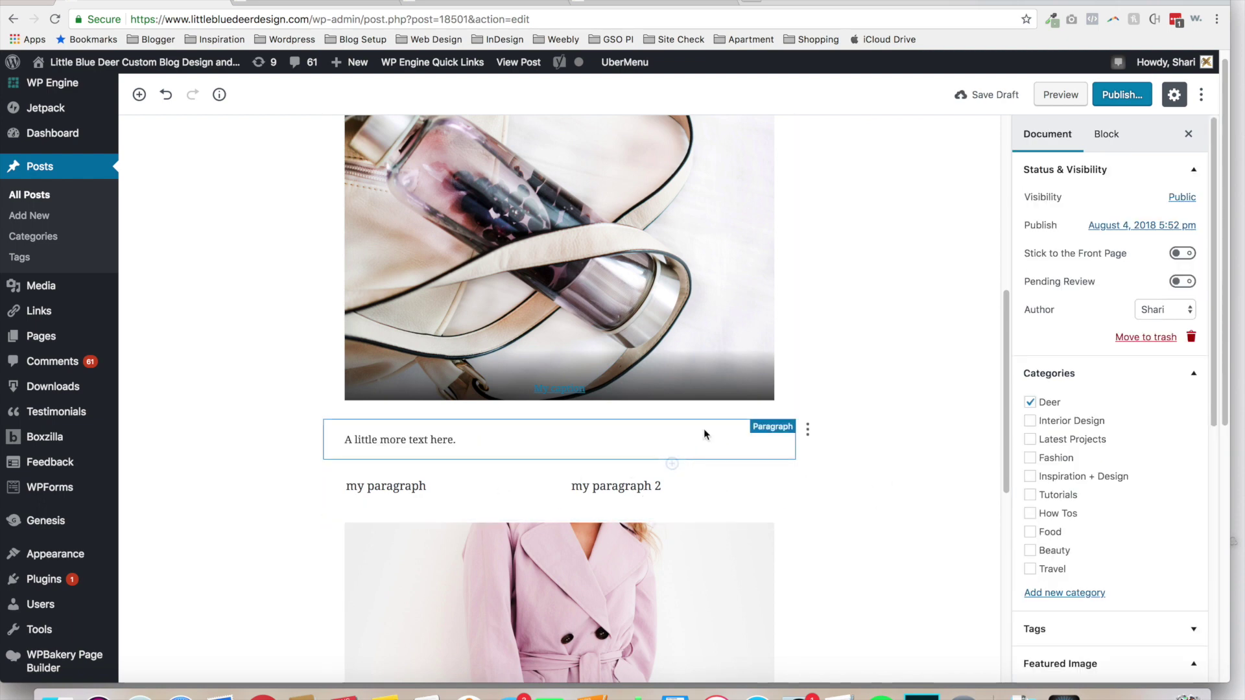
Preview the post to examine how the column text is displayed, and return to the beginning of the post in the editor
{"action": "left_click", "coordinate": [1061, 94]}
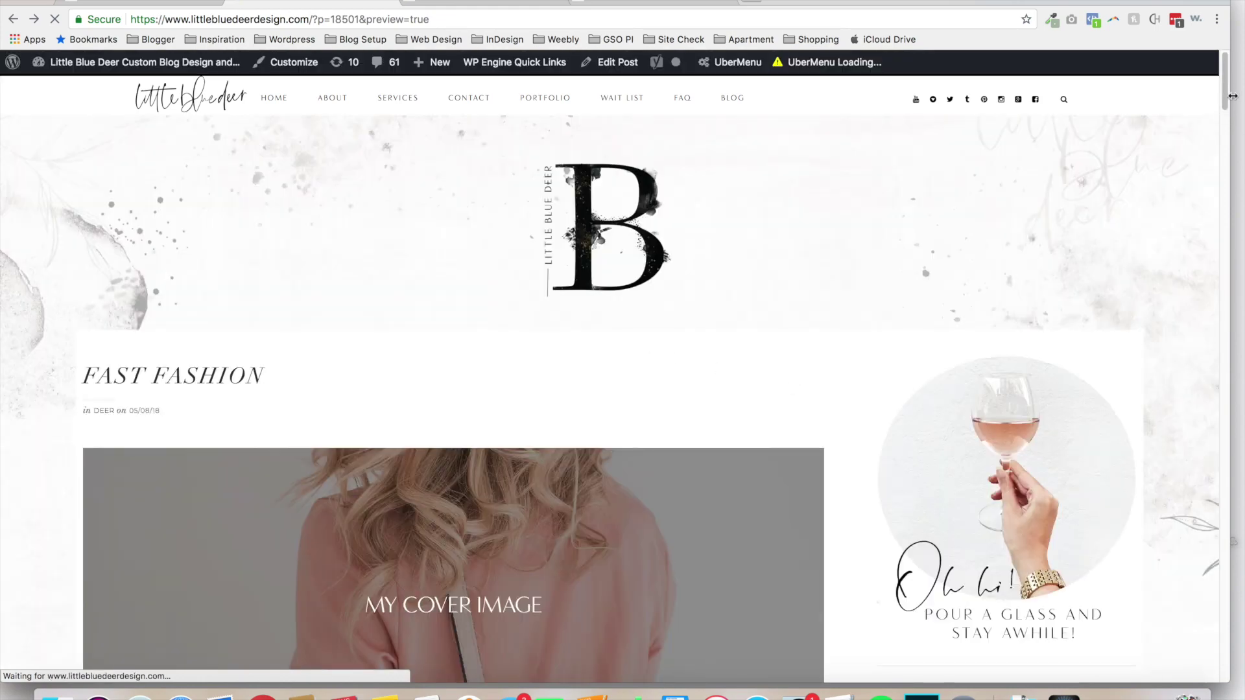
{"action": "left_click_drag", "start_coordinate": [1224, 105], "coordinate": [1201, 358]}
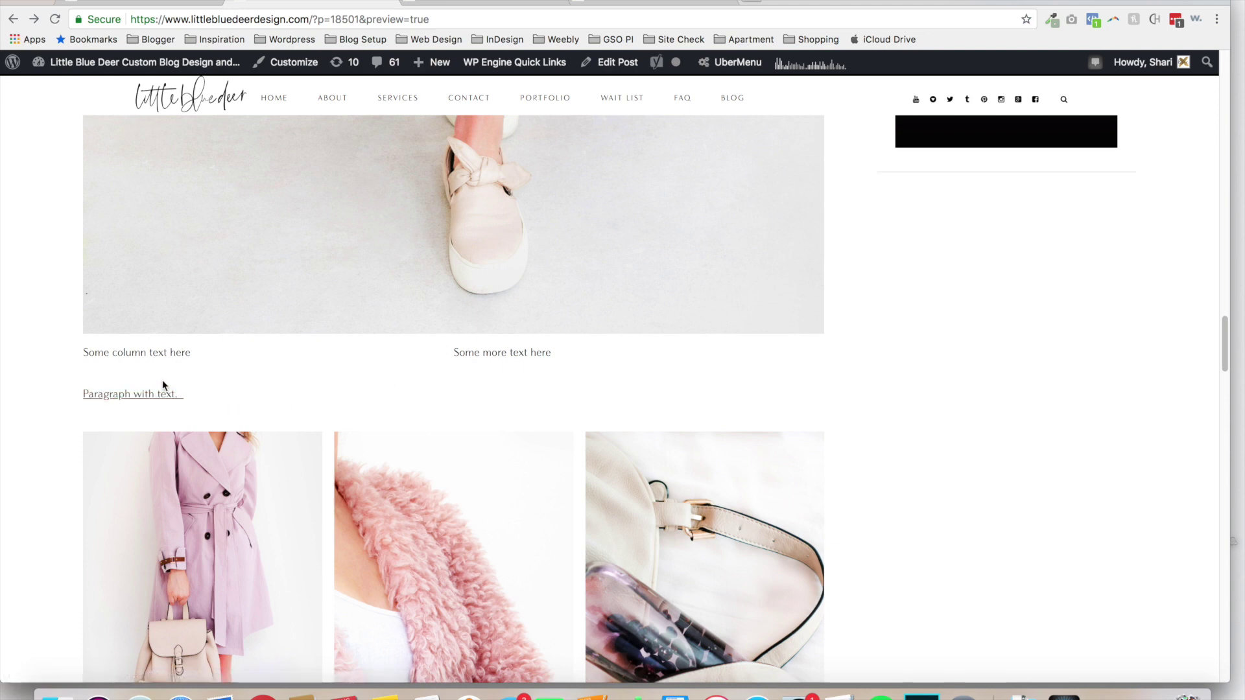
{"action": "left_click", "coordinate": [173, 6]}
{"action": "left_click_drag", "start_coordinate": [1010, 426], "coordinate": [987, 231]}
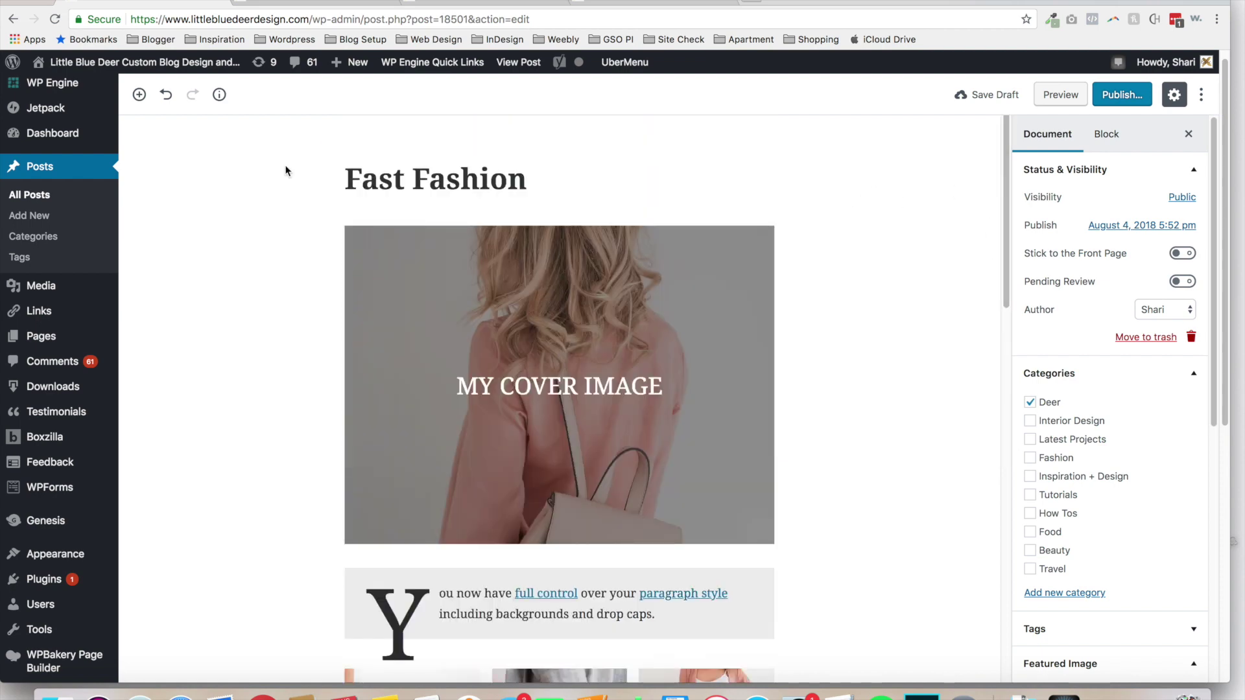
Look through the block types and categories available for adding to the post
{"action": "left_click", "coordinate": [139, 95]}
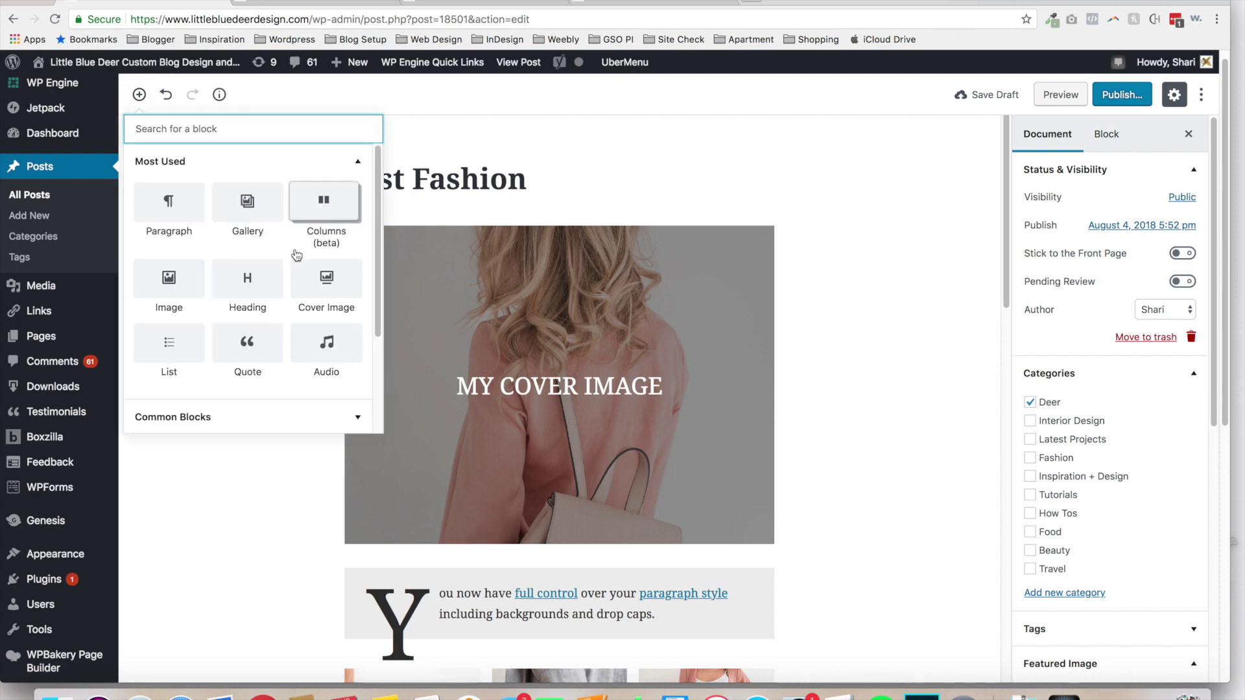
{"action": "scroll", "coordinate": [376, 259], "scroll_direction": "down", "scroll_amount": 5}
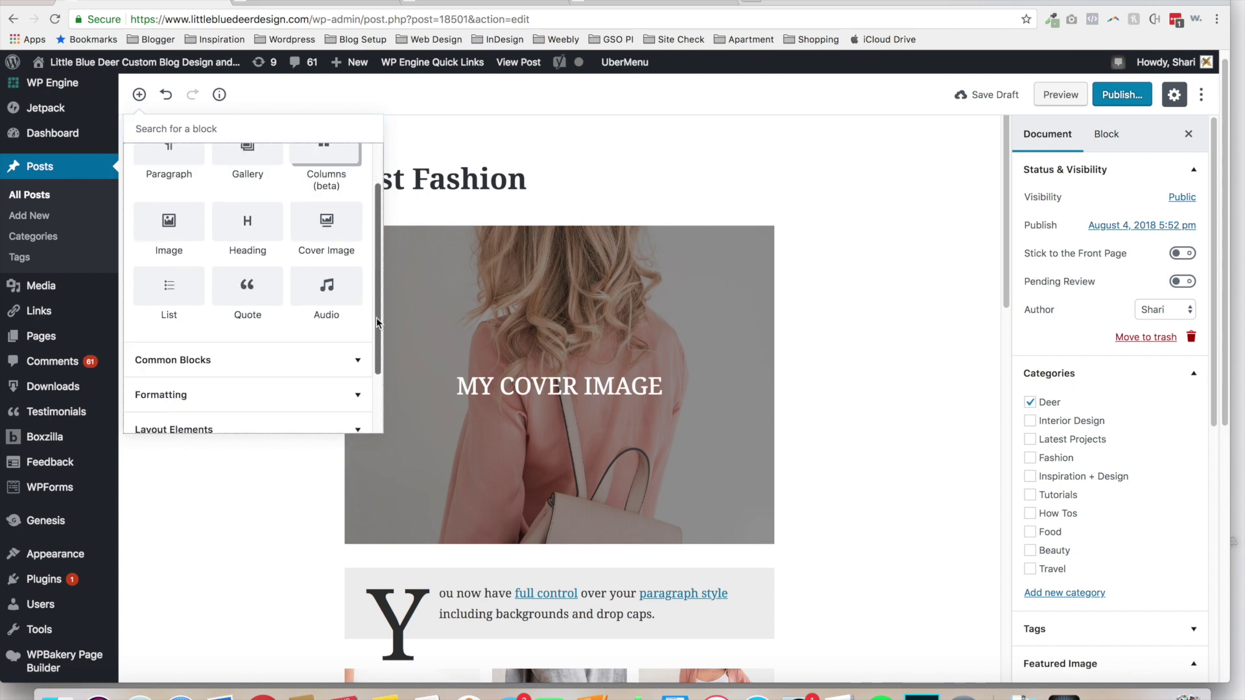
{"action": "left_click_drag", "start_coordinate": [383, 352], "coordinate": [381, 239]}
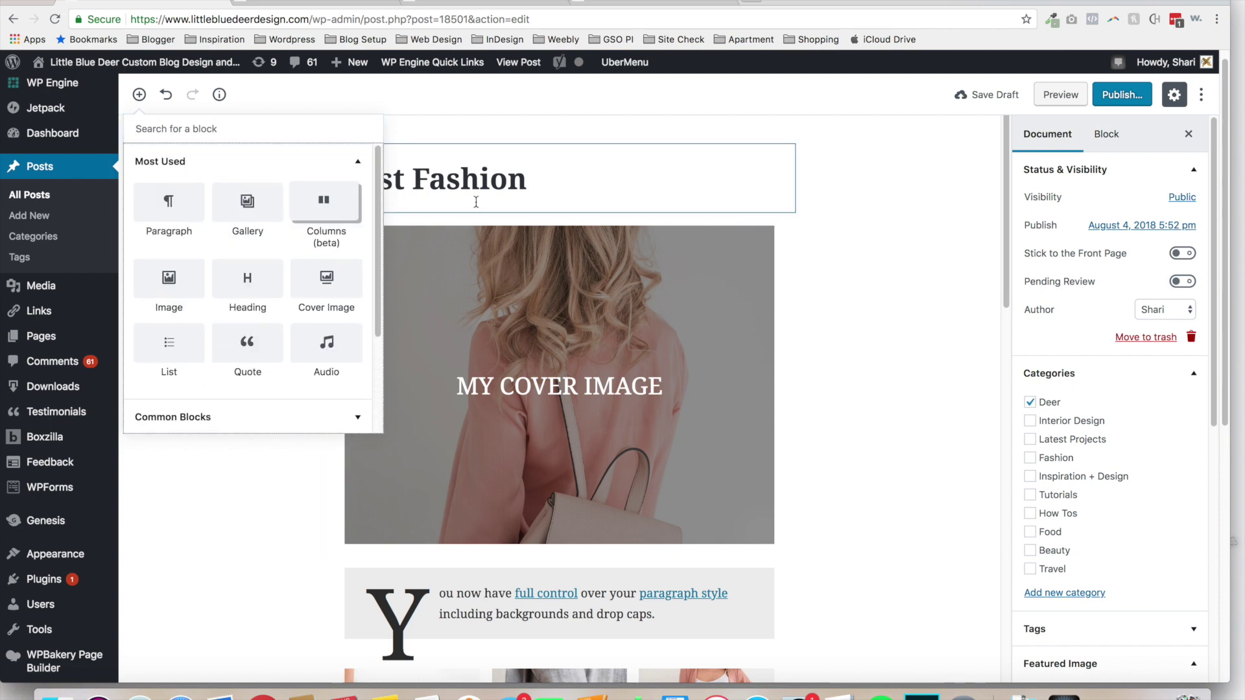
Switch back to the post preview and examine its title, cover image, drop-cap paragraph and first gallery
{"action": "left_click", "coordinate": [353, 5]}
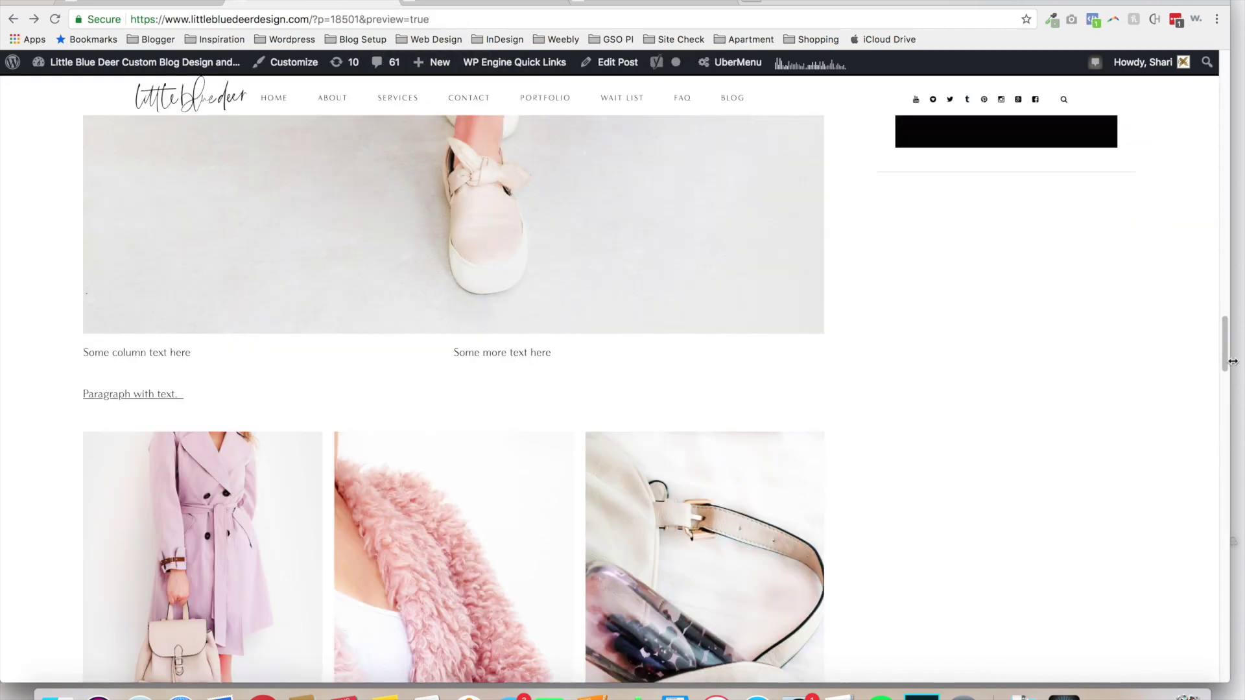
{"action": "left_click_drag", "start_coordinate": [1224, 357], "coordinate": [1224, 125]}
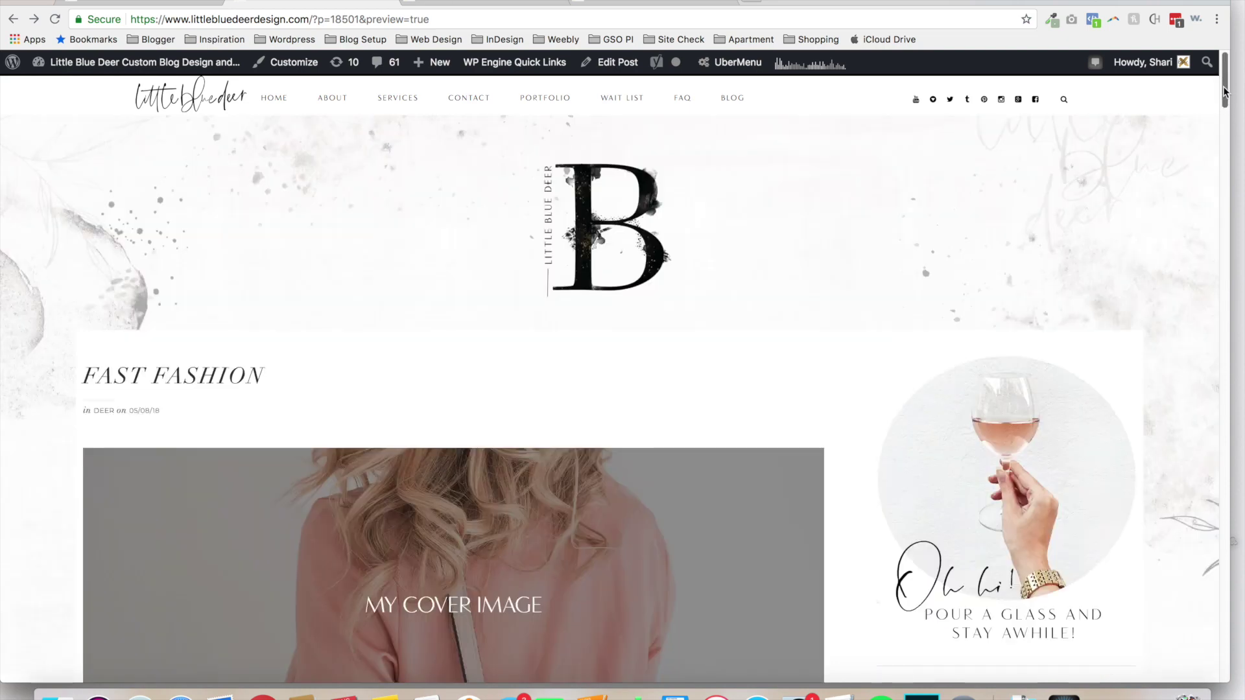
{"action": "left_click_drag", "start_coordinate": [1224, 92], "coordinate": [1224, 107]}
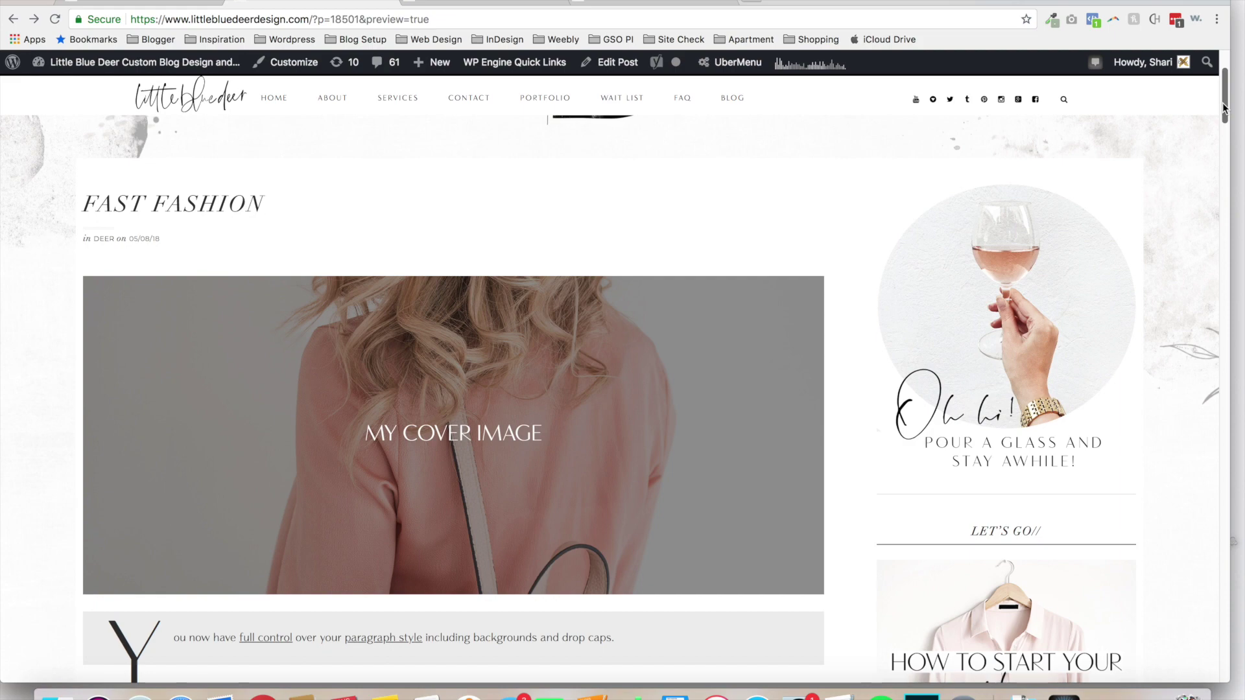
{"action": "left_click_drag", "start_coordinate": [1224, 107], "coordinate": [1224, 123]}
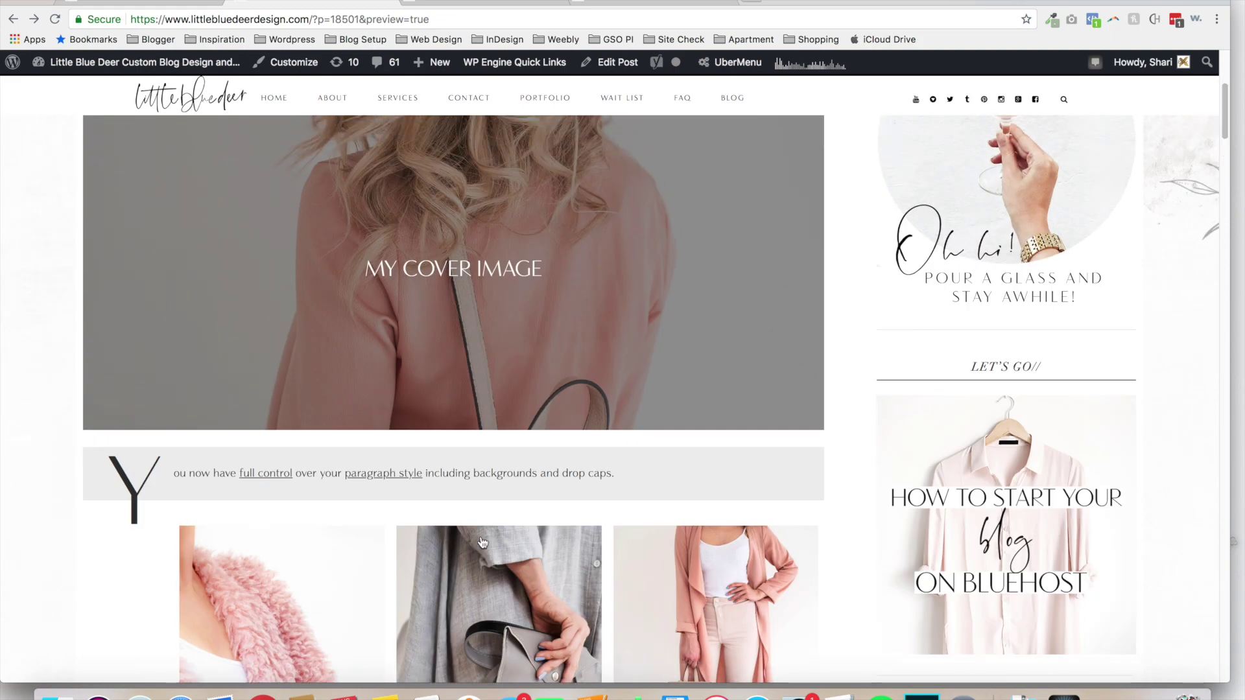
{"action": "left_click_drag", "start_coordinate": [1225, 138], "coordinate": [1226, 84]}
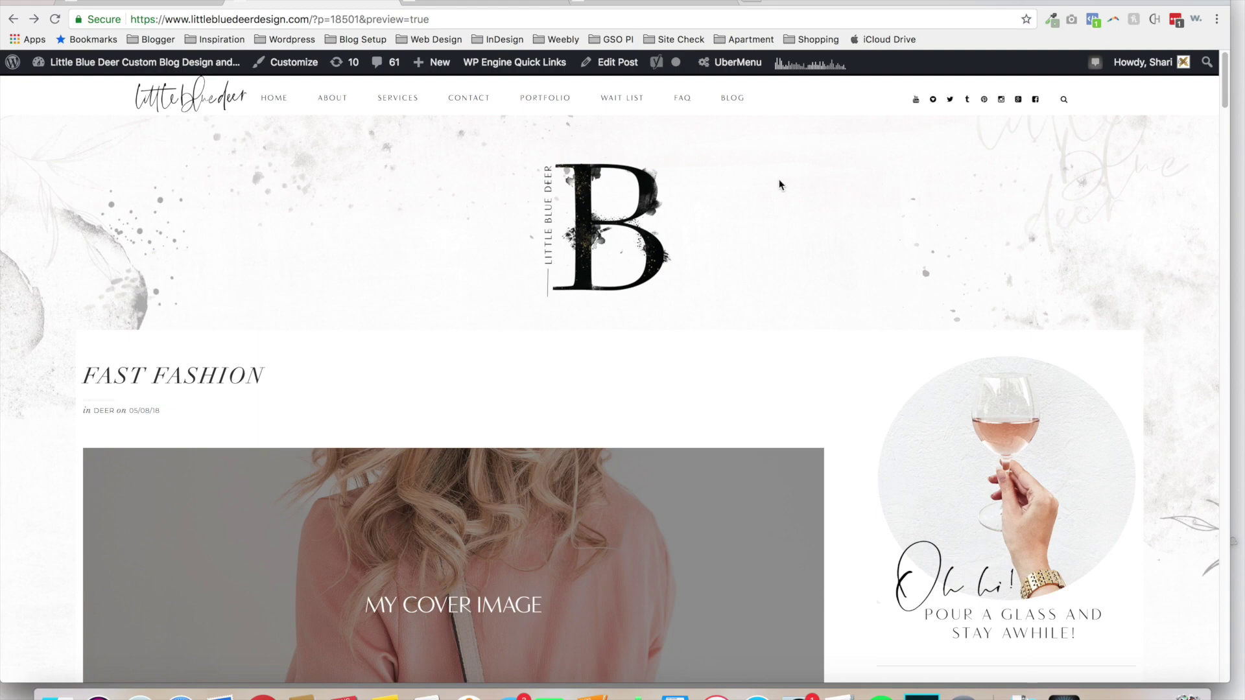
Switch to the website's home page and view its blog, site and logo design packages
{"action": "left_click", "coordinate": [308, 3]}
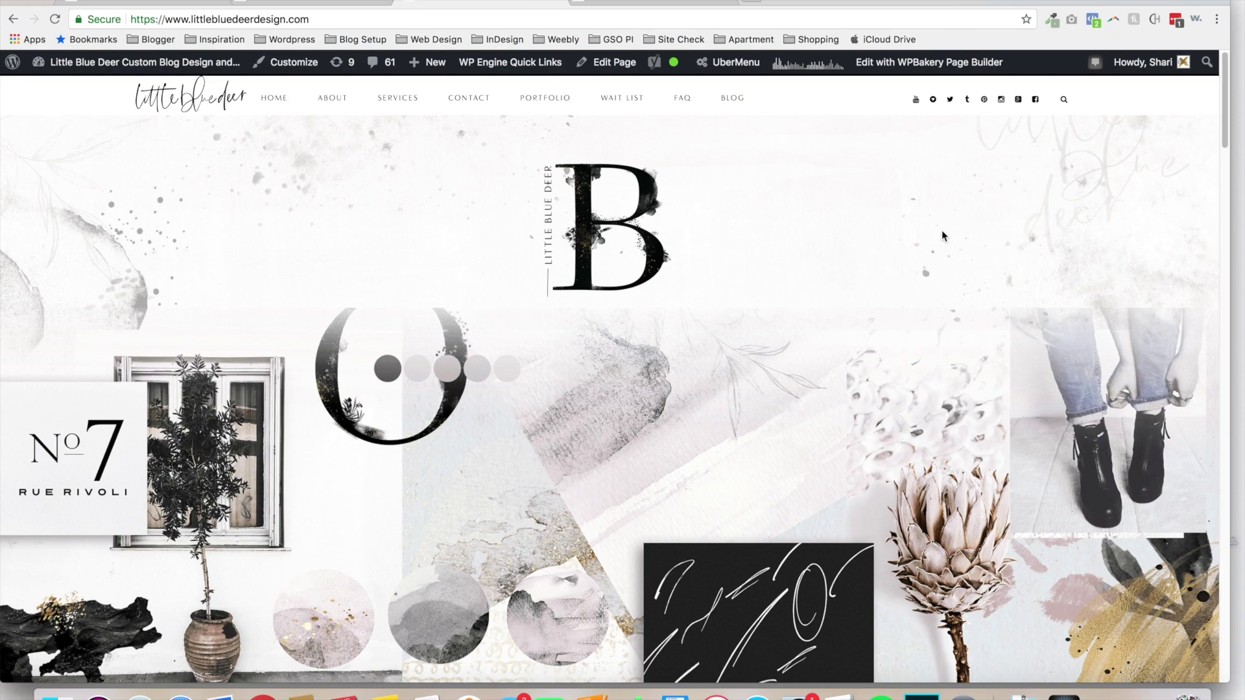
{"action": "left_click_drag", "start_coordinate": [1224, 137], "coordinate": [1230, 210]}
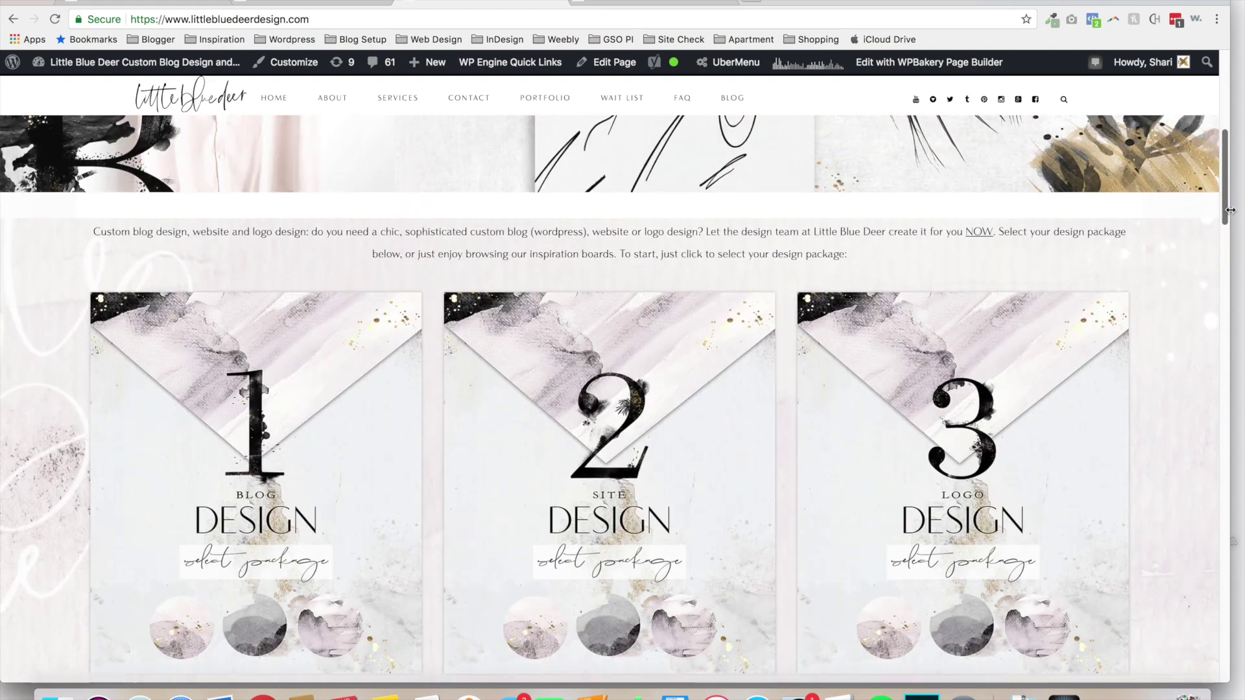